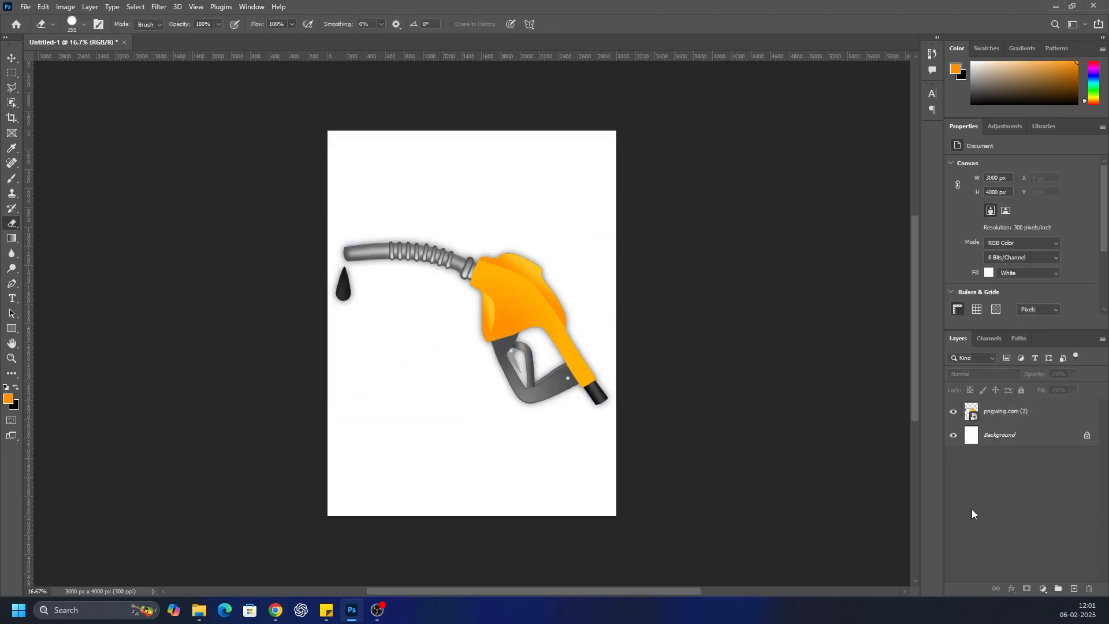
# Duplicate the pngwing.com (2) layer twice and hide the original and the first copy, keeping the top copy visible
pyautogui.scroll(9, 455, 262)
pyautogui.scroll(-2, 542, 302)
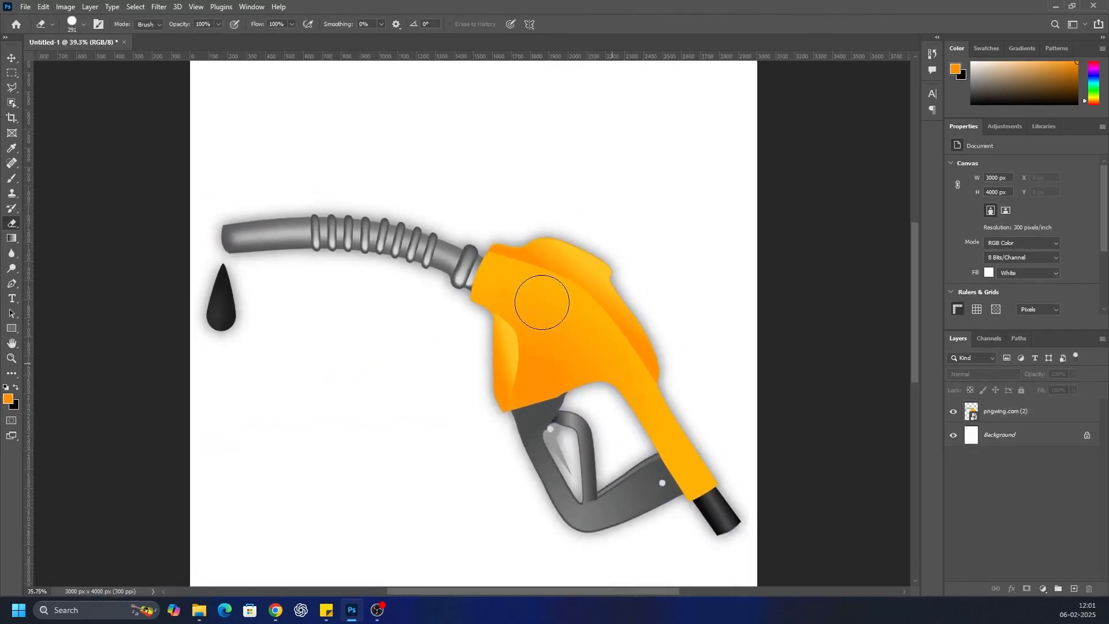
pyautogui.click(1020, 413)
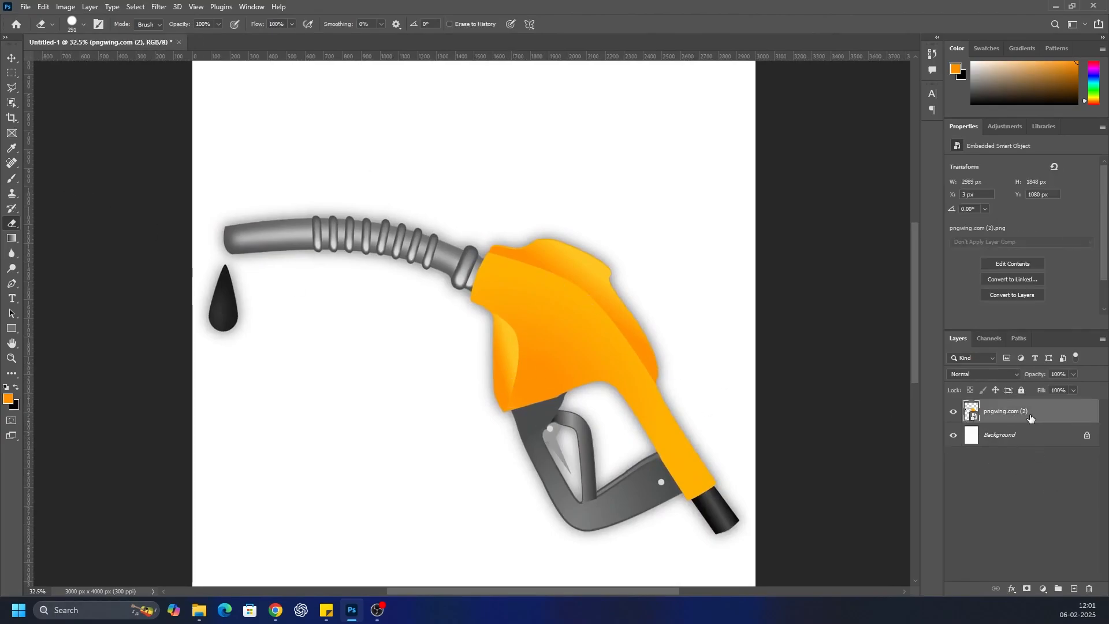
pyautogui.hotkey('ctrl', 'j')
pyautogui.click(953, 461)
pyautogui.click(953, 436)
# Select the orange nozzle body together with its grey handle and black end using the Object Selection tool
pyautogui.click(12, 100)
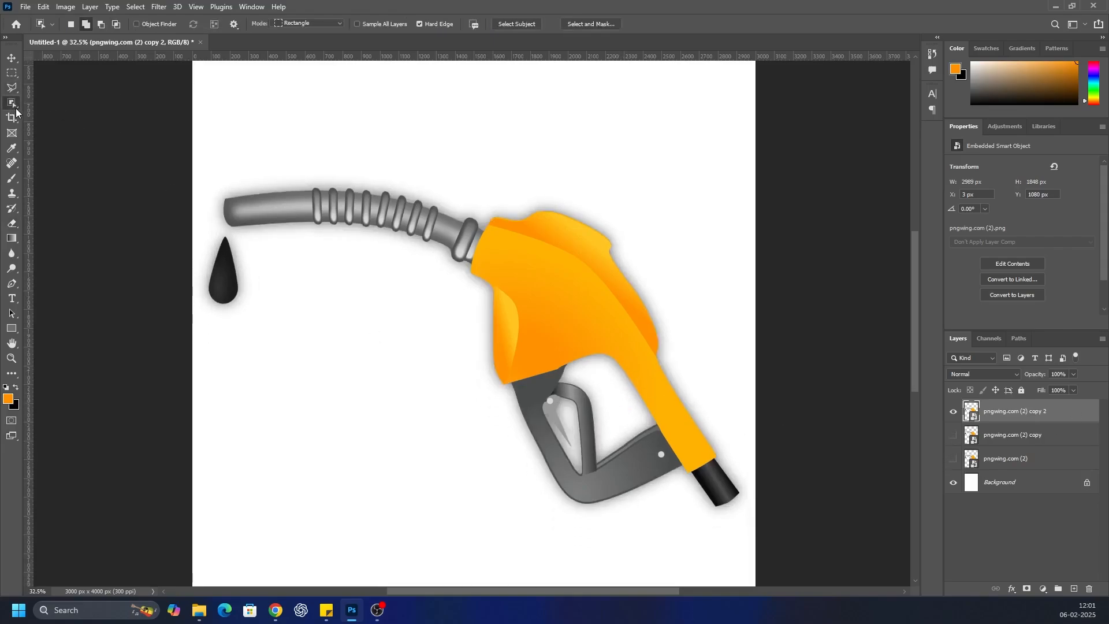
pyautogui.moveTo(611, 450); pyautogui.dragTo(714, 483)
pyautogui.scroll(3, 583, 440)
# Subtract the grey handle and trigger from the selection by outlining them with the Polygonal Lasso along the orange body's edge
pyautogui.press('l')
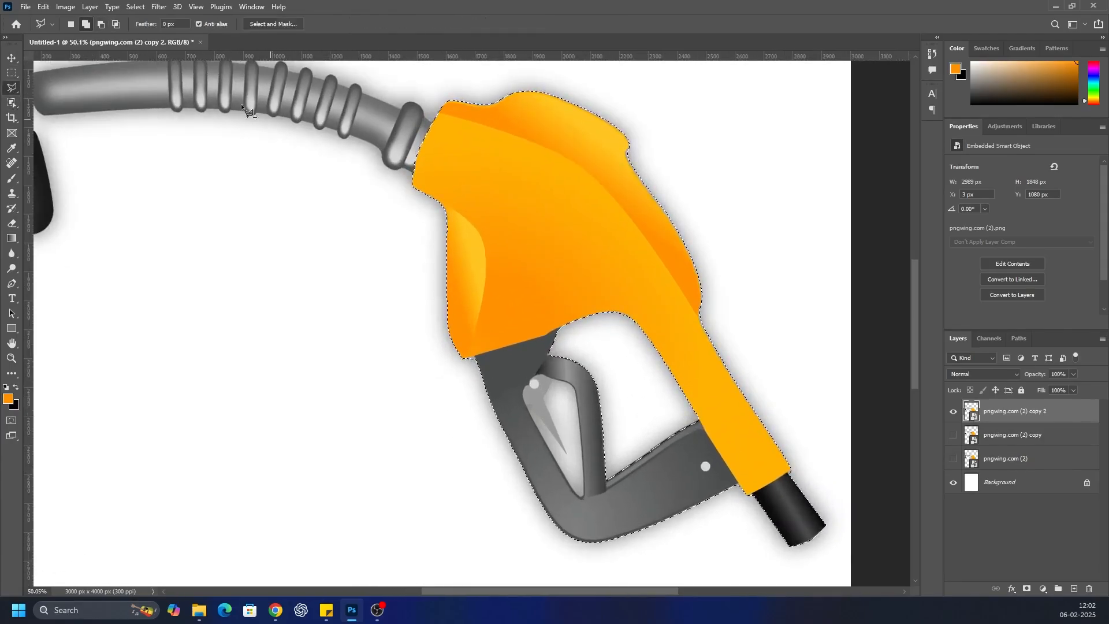
pyautogui.scroll(3, 558, 330)
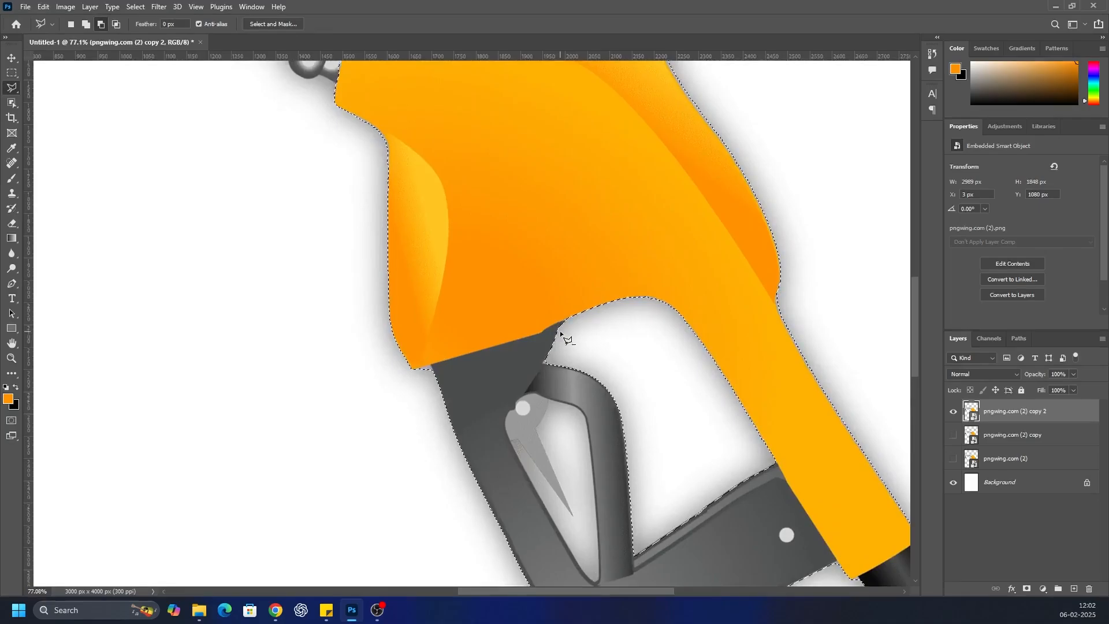
pyautogui.click(544, 328)
pyautogui.click(423, 494)
pyautogui.scroll(-3, 450, 555)
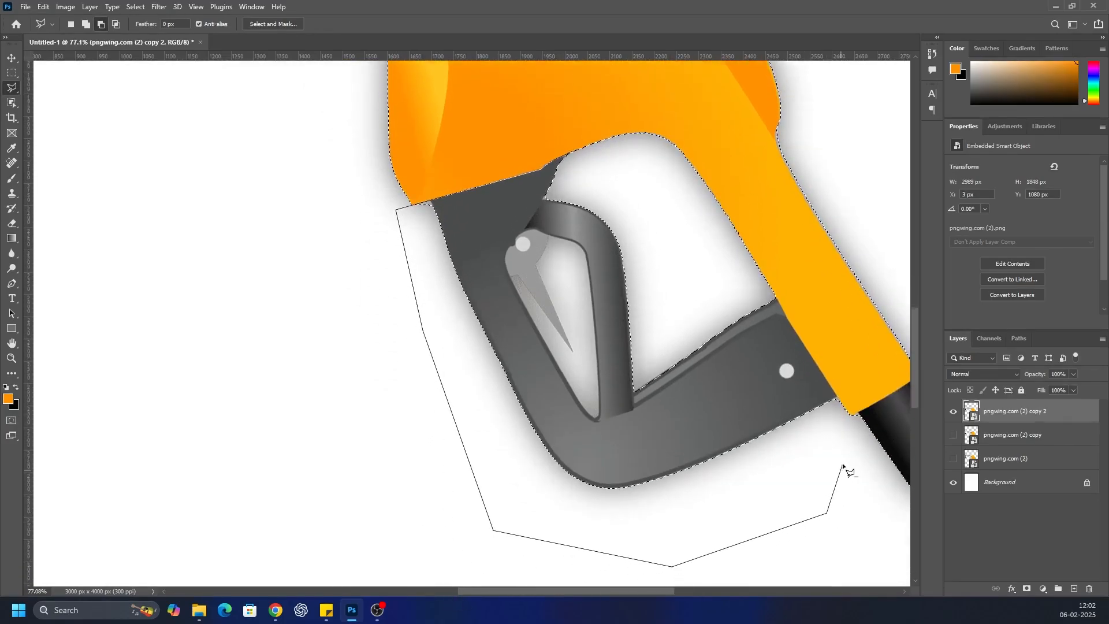
pyautogui.scroll(3, 845, 445)
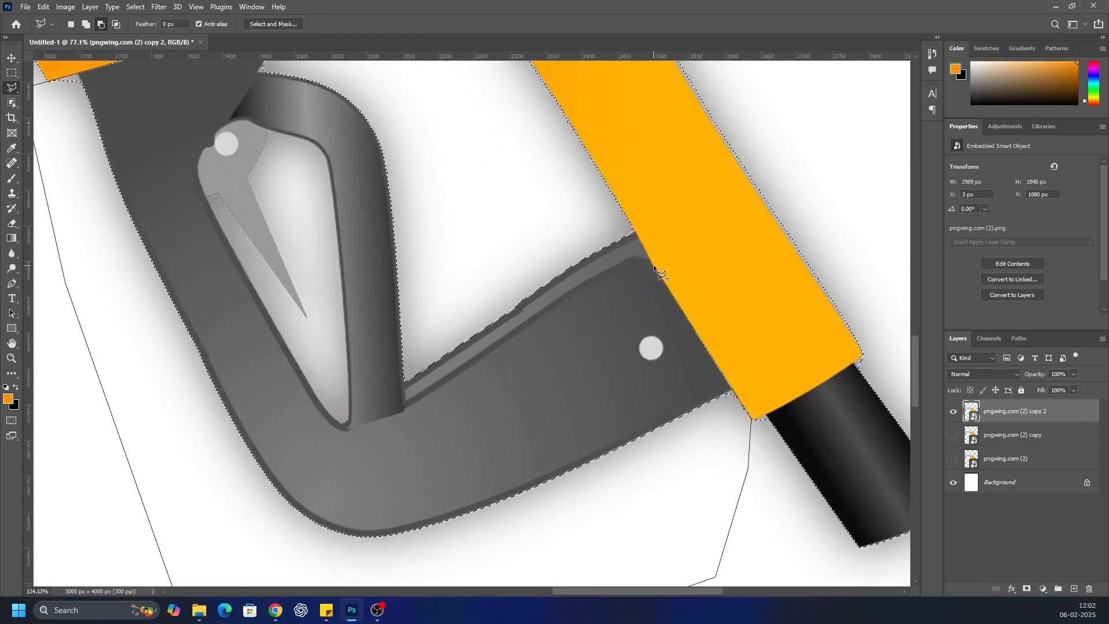
pyautogui.click(629, 218)
pyautogui.click(544, 220)
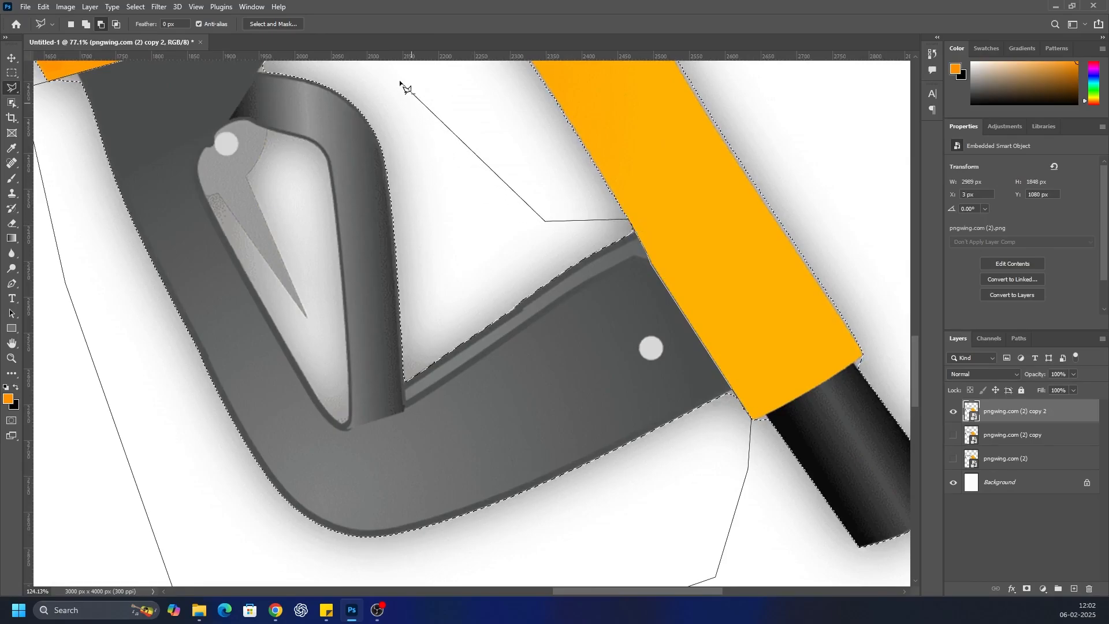
pyautogui.scroll(5, 393, 213)
pyautogui.click(306, 312)
pyautogui.scroll(-5, 396, 370)
pyautogui.scroll(2, 356, 323)
pyautogui.scroll(-3, 435, 319)
pyautogui.scroll(-1, 435, 322)
pyautogui.scroll(2, 202, 266)
pyautogui.scroll(5, 548, 471)
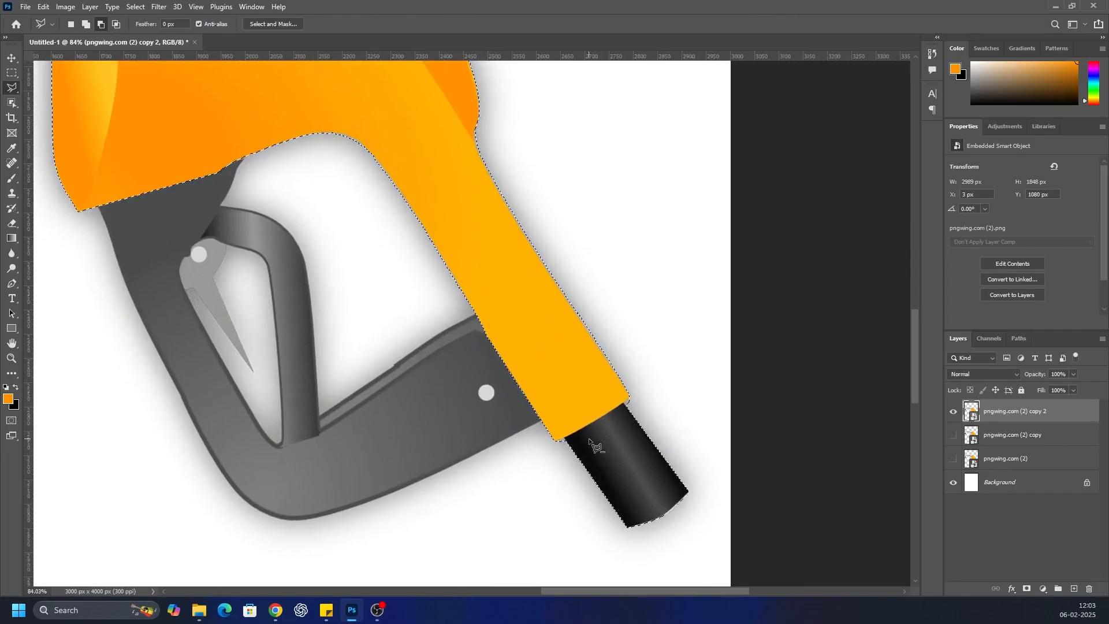
# Subtract the black end piece below the orange body from the selection with the Polygonal Lasso
pyautogui.scroll(3, 590, 442)
pyautogui.click(556, 440)
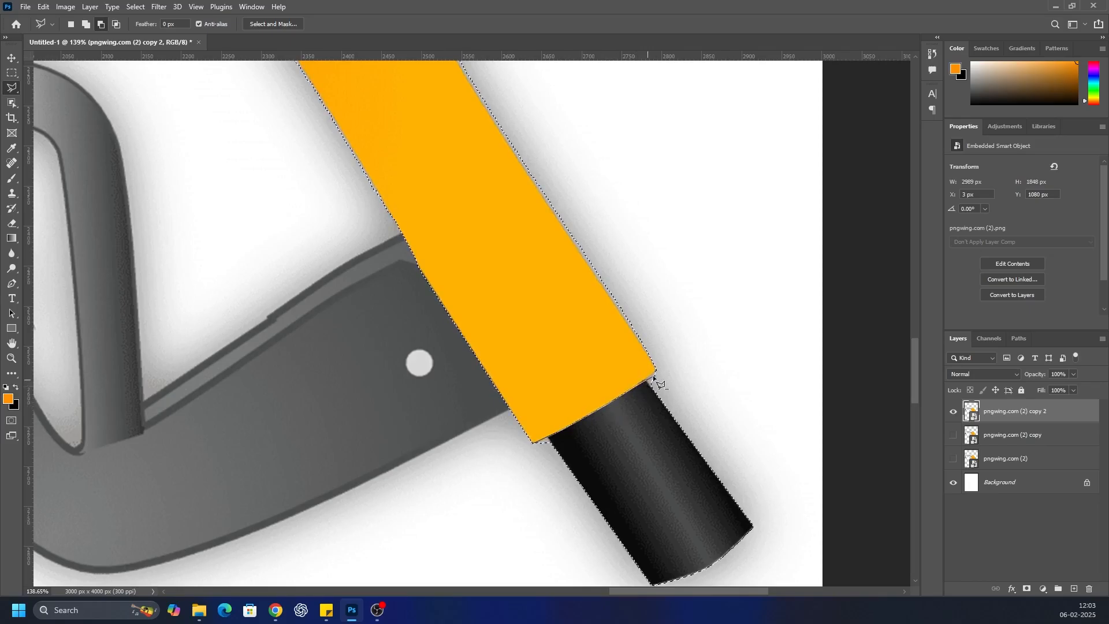
pyautogui.click(755, 464)
pyautogui.click(779, 539)
pyautogui.click(758, 574)
pyautogui.click(680, 558)
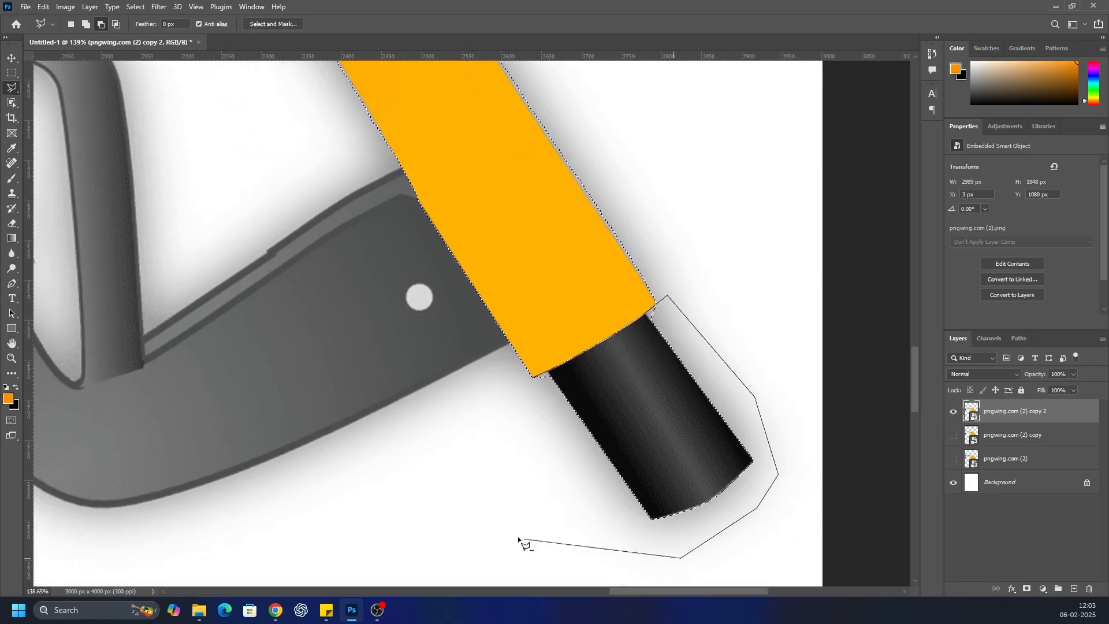
pyautogui.click(535, 378)
pyautogui.scroll(-5, 551, 434)
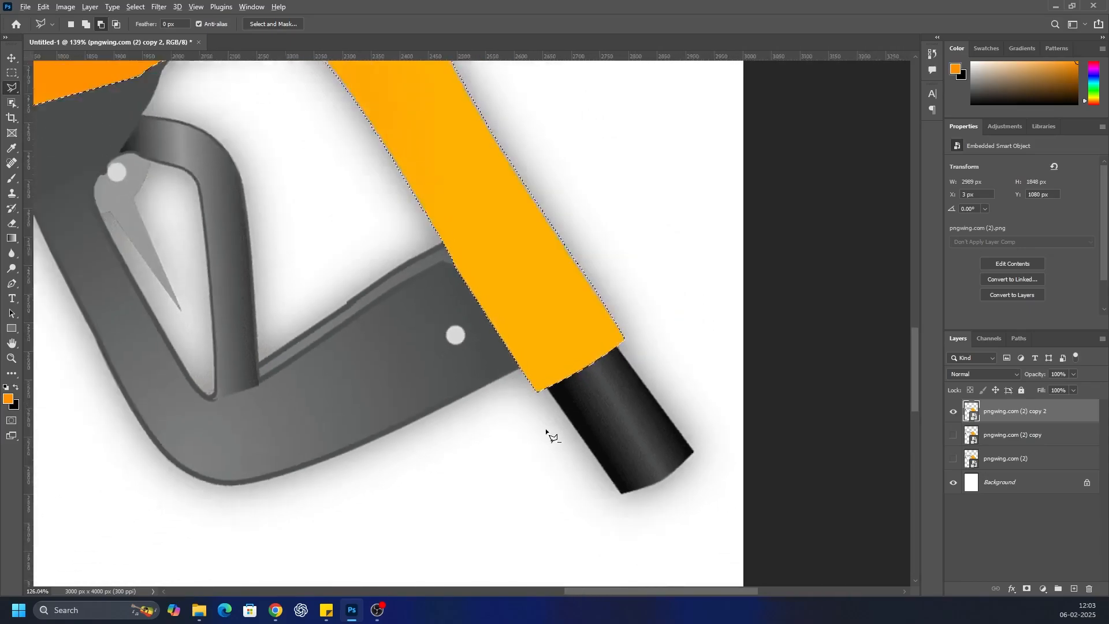
# Add the black drop and its surrounding shadow to the selection with the Object Selection tool
pyautogui.scroll(3, 81, 218)
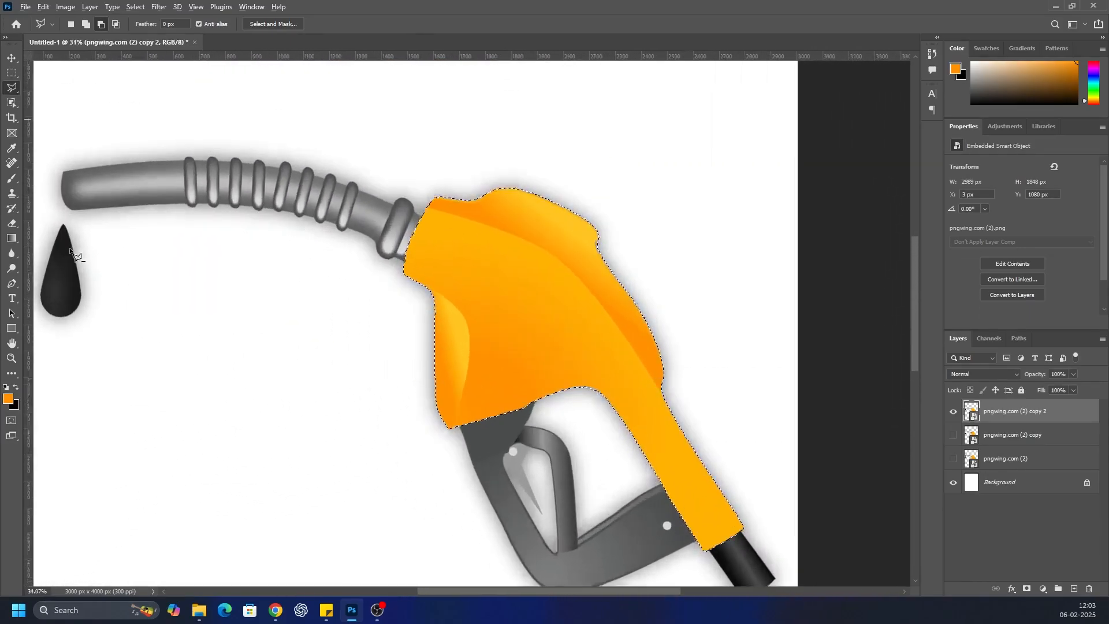
pyautogui.moveTo(466, 592); pyautogui.dragTo(400, 592)
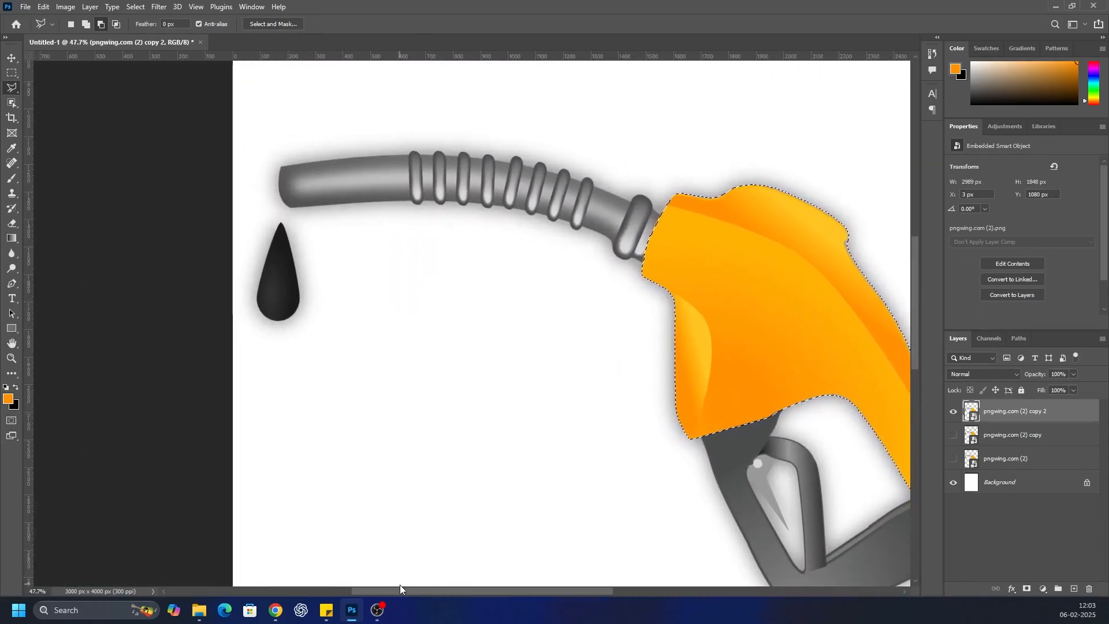
pyautogui.click(12, 102)
pyautogui.moveTo(232, 213); pyautogui.dragTo(327, 369)
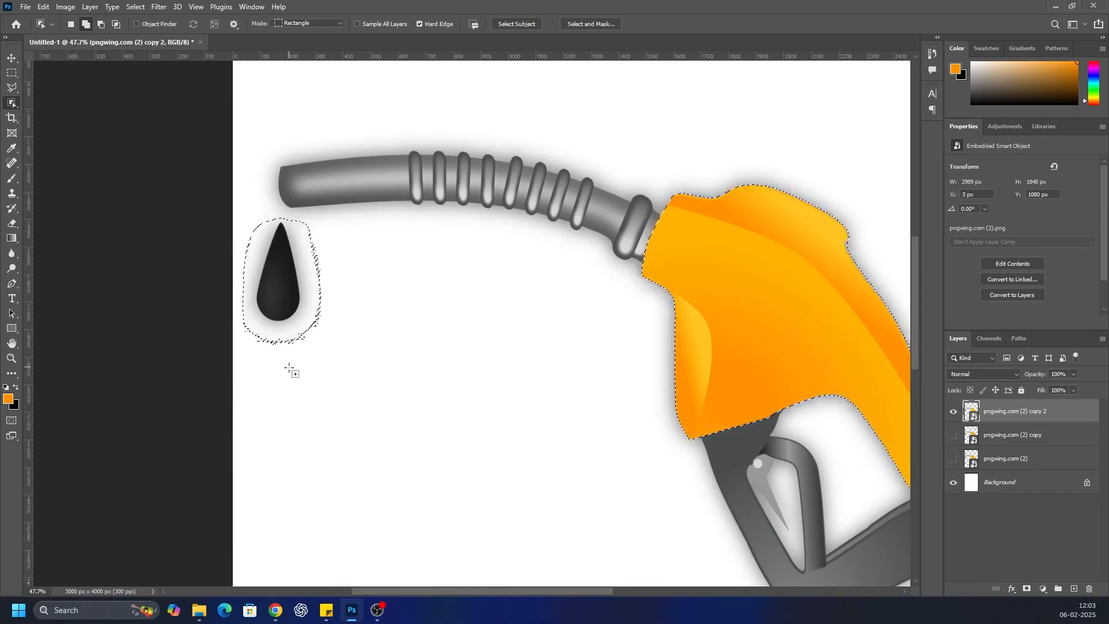
pyautogui.click(135, 7)
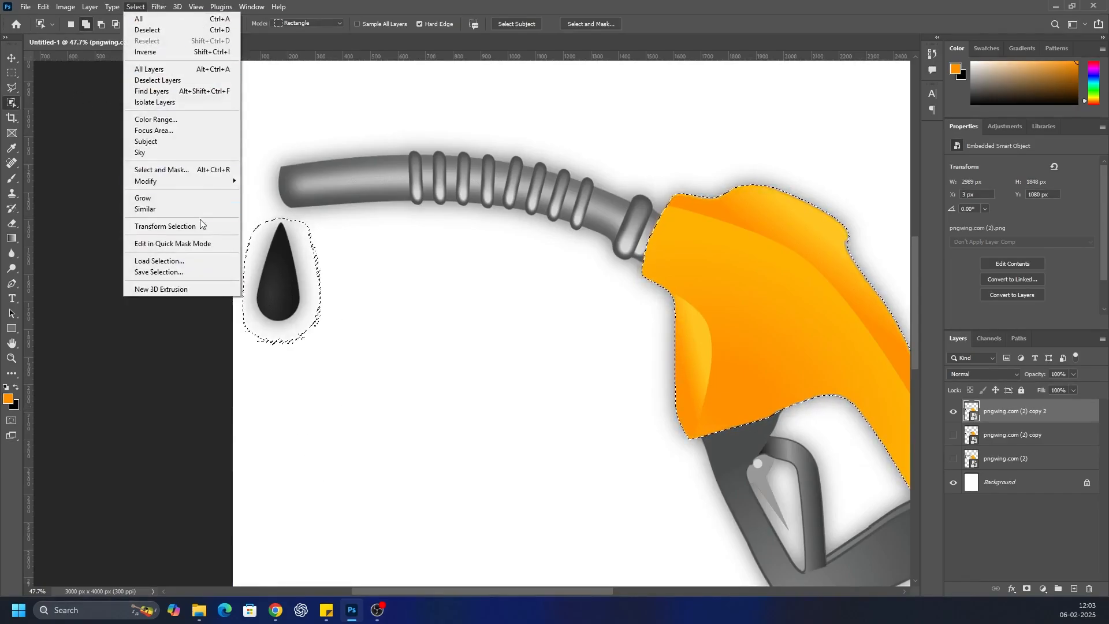
pyautogui.click(354, 279)
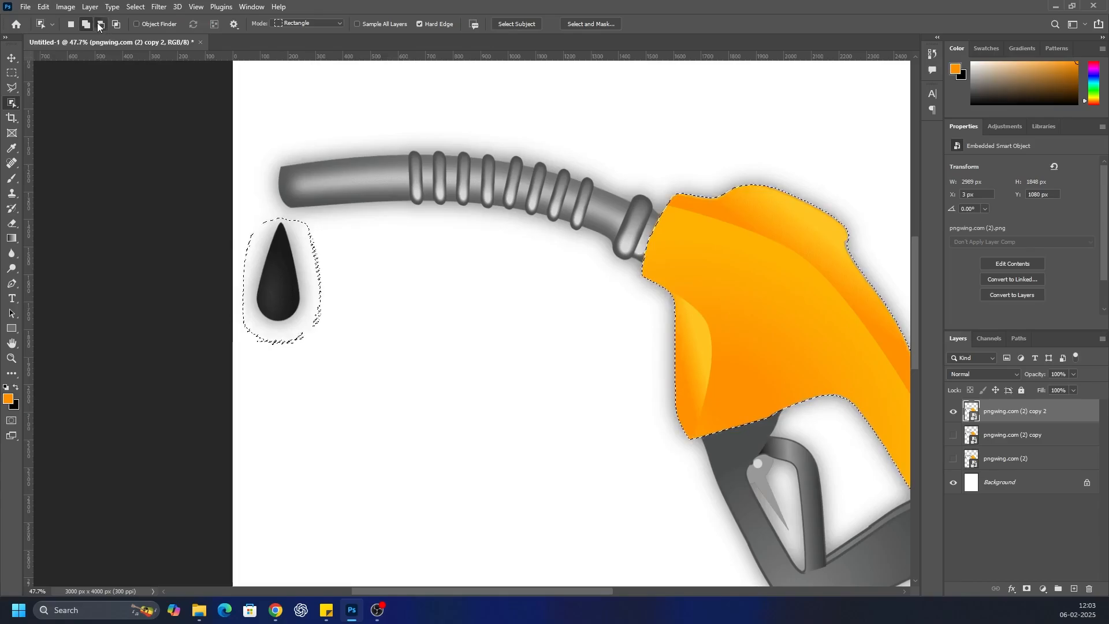
# Trace the black drop's outline with the Polygonal Lasso to subtract the drop itself, leaving only its shadow area selected
pyautogui.click(16, 91)
pyautogui.scroll(9, 265, 269)
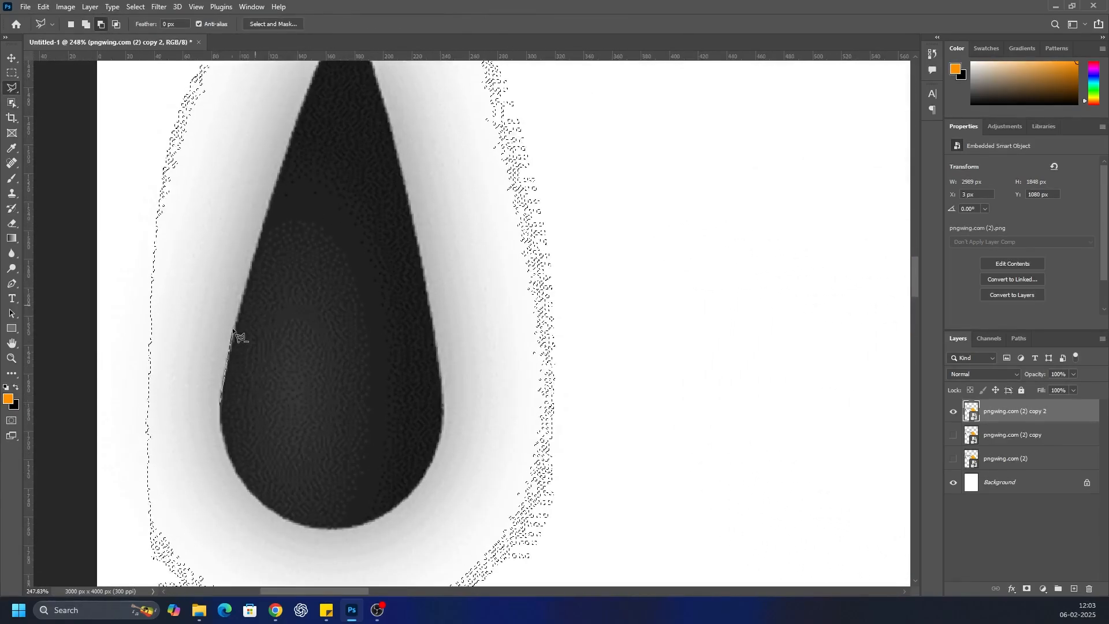
pyautogui.click(228, 353)
pyautogui.click(255, 258)
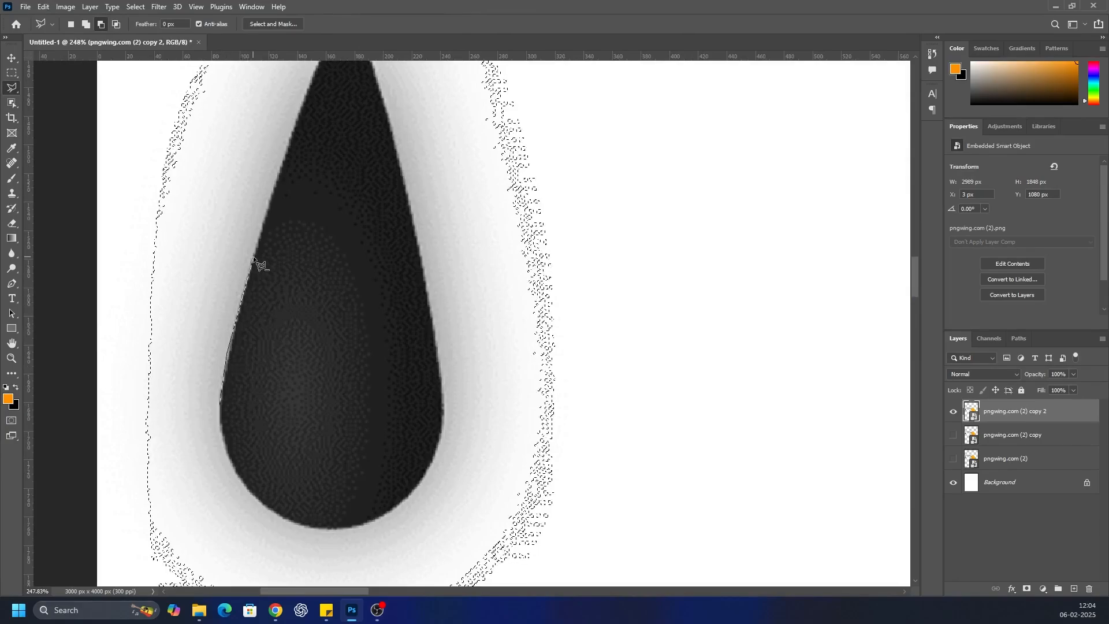
pyautogui.scroll(3, 290, 166)
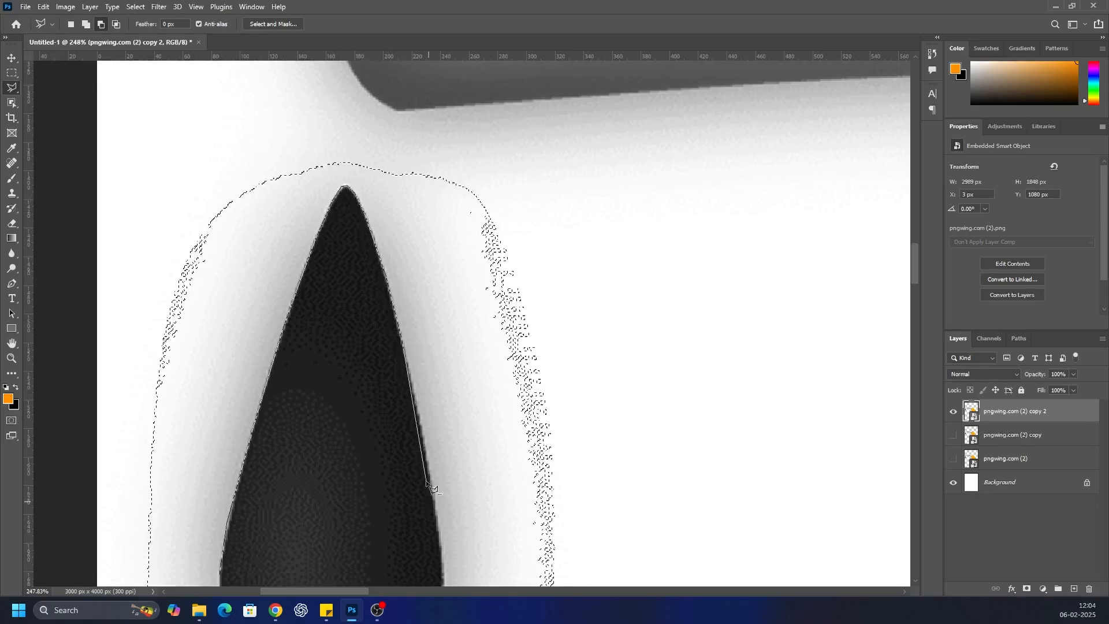
pyautogui.scroll(-5, 433, 530)
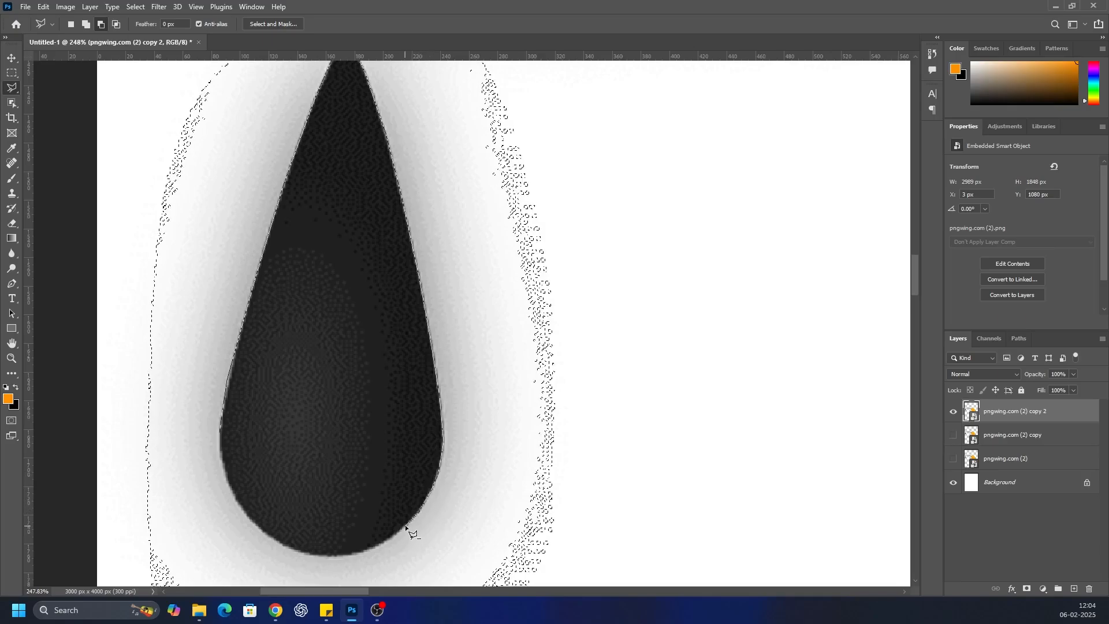
pyautogui.click(385, 541)
pyautogui.click(367, 549)
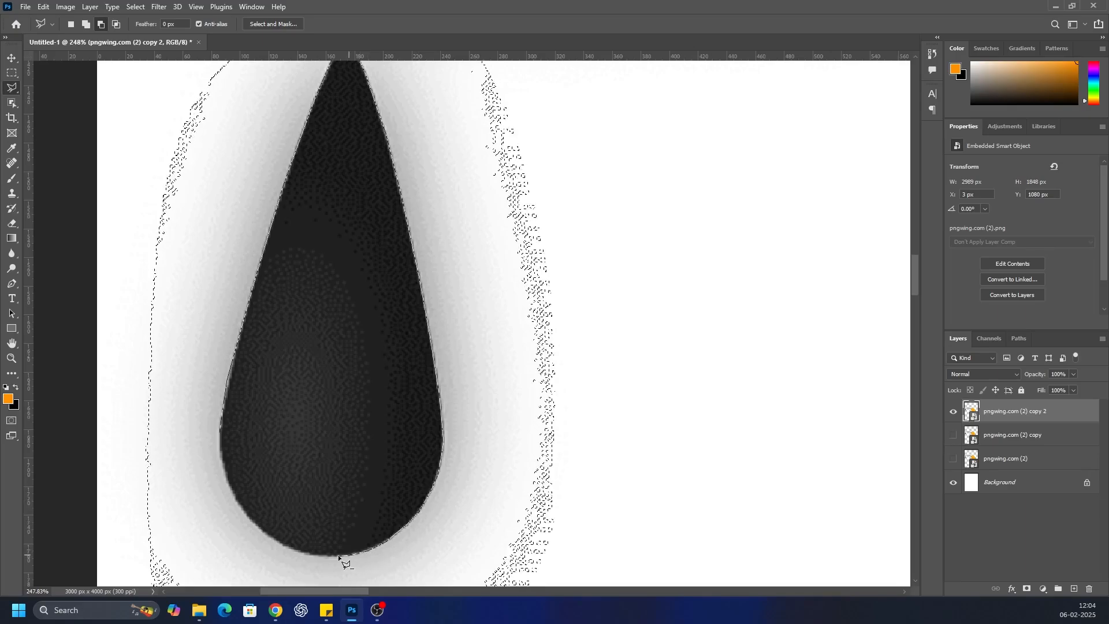
pyautogui.click(320, 556)
pyautogui.click(294, 548)
pyautogui.click(269, 536)
pyautogui.click(251, 521)
pyautogui.click(238, 505)
pyautogui.click(224, 475)
pyautogui.click(220, 456)
pyautogui.click(220, 435)
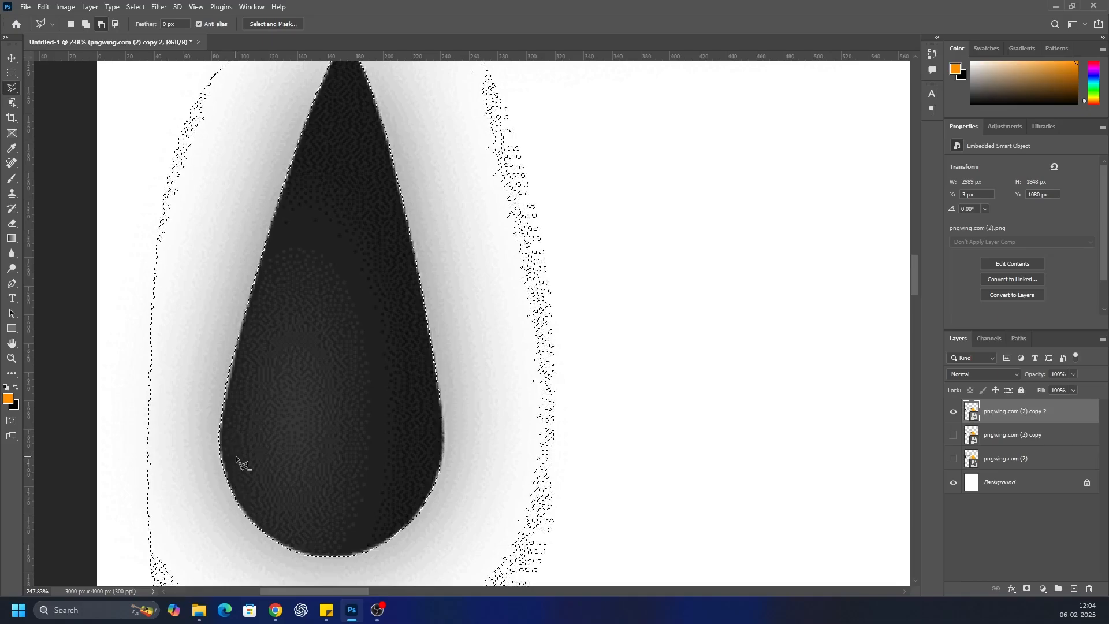
pyautogui.scroll(-4, 213, 402)
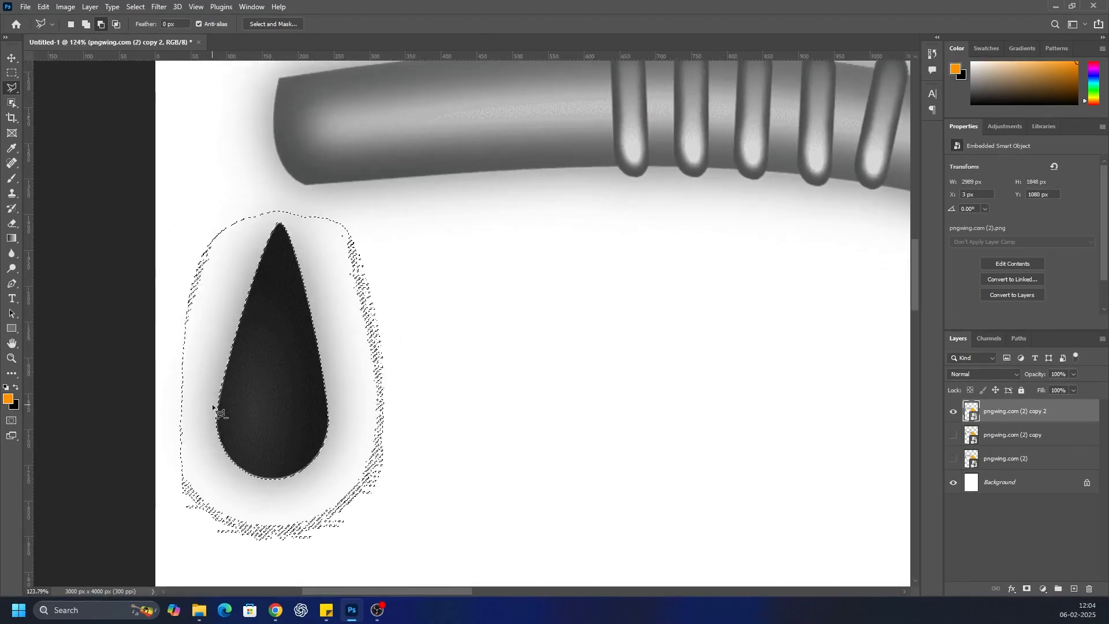
# Rasterize the pngwing.com (2) copy 2 smart object and erase the selected shadow around the drop
pyautogui.click(11, 103)
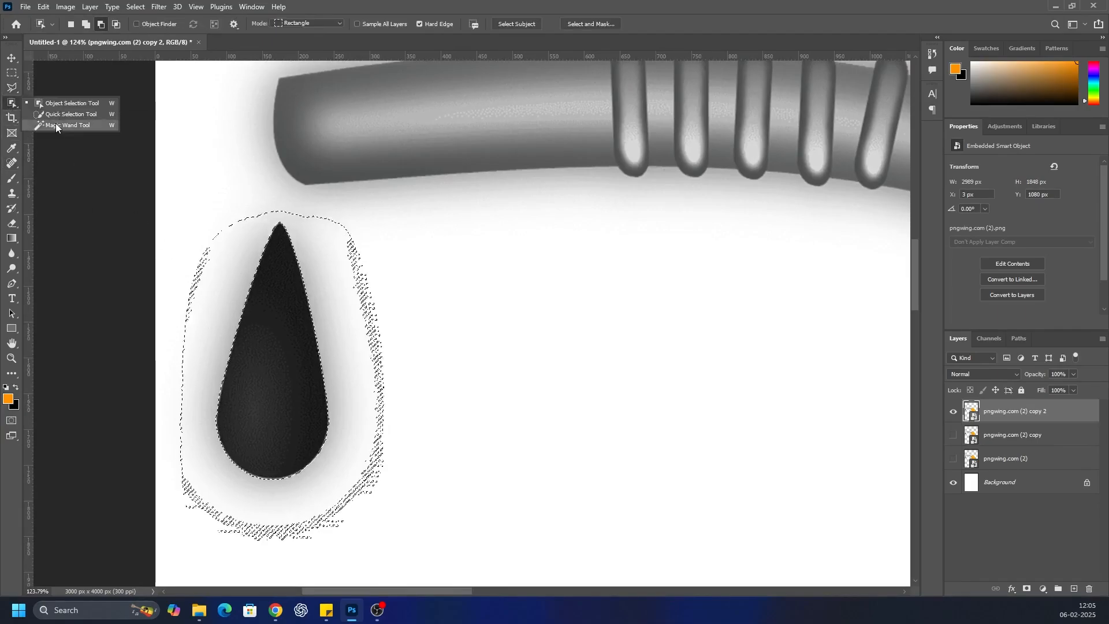
pyautogui.press('e')
pyautogui.click(315, 282)
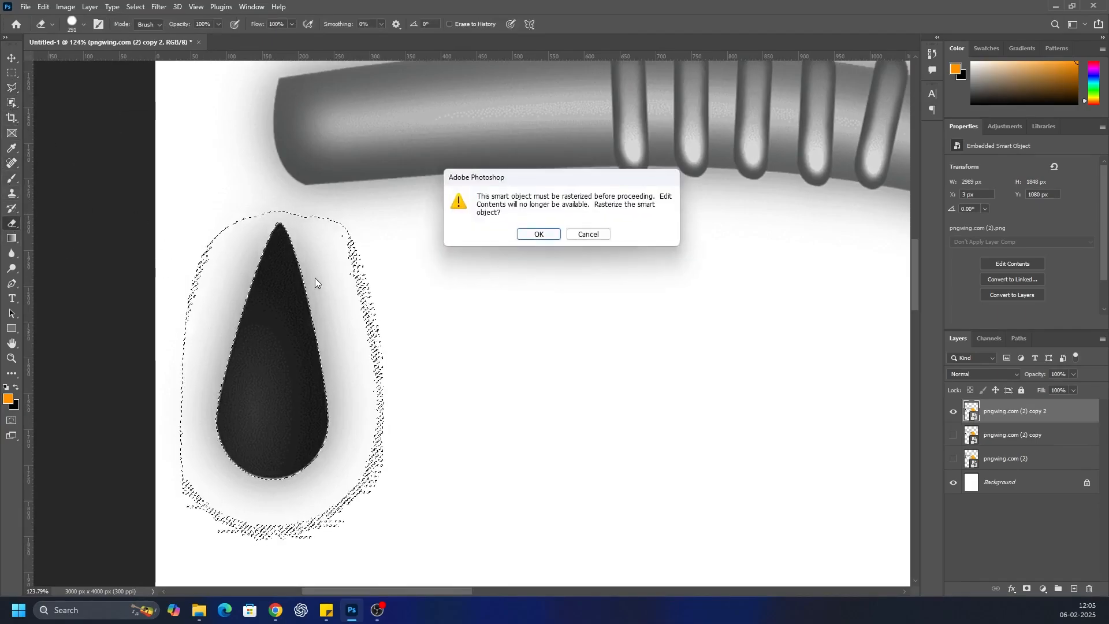
pyautogui.click(536, 235)
pyautogui.scroll(-5, 457, 341)
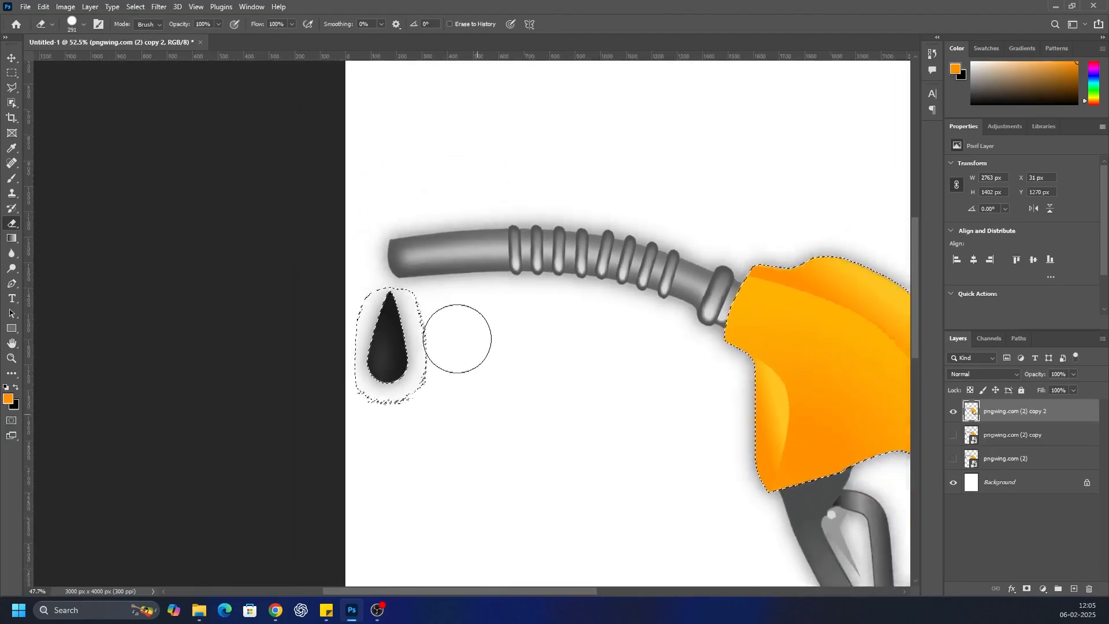
pyautogui.scroll(1, 457, 338)
pyautogui.moveTo(344, 257)
pyautogui.mouseDown()
pyautogui.moveTo(383, 345)
pyautogui.moveTo(339, 275)
pyautogui.moveTo(364, 345)
pyautogui.moveTo(354, 254)
pyautogui.mouseUp()
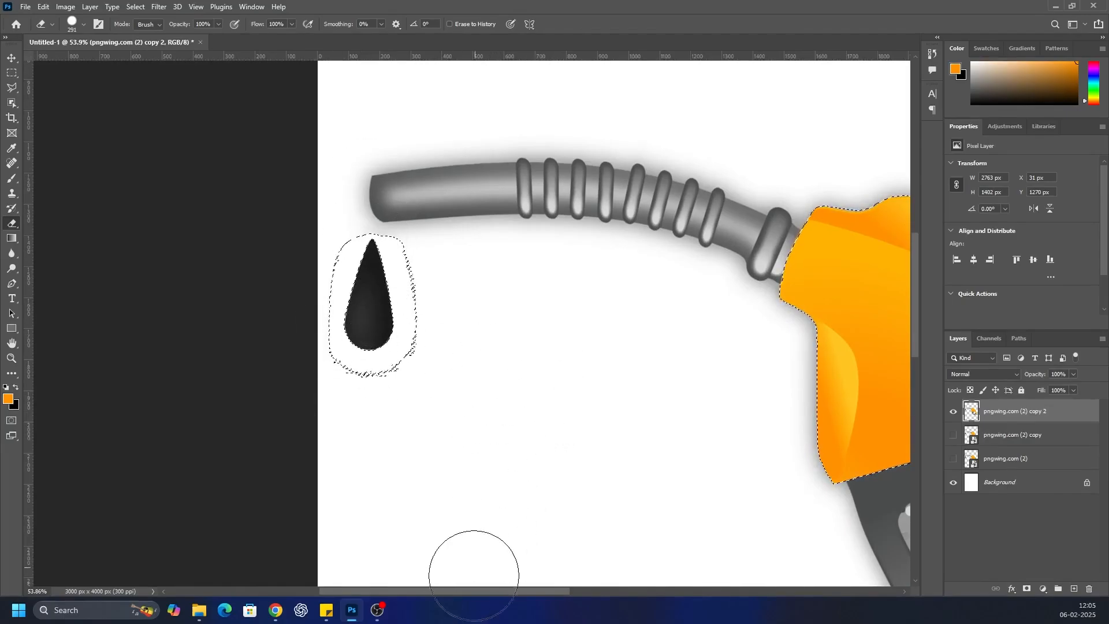
# Invert the selection and erase the grey hose between the drop and the orange body
pyautogui.hscroll(5, 483, 596)
pyautogui.click(135, 6)
pyautogui.click(152, 58)
pyautogui.moveTo(335, 223)
pyautogui.mouseDown()
pyautogui.moveTo(190, 179)
pyautogui.moveTo(152, 232)
pyautogui.moveTo(176, 192)
pyautogui.moveTo(255, 129)
pyautogui.moveTo(318, 190)
pyautogui.moveTo(370, 176)
pyautogui.moveTo(404, 202)
pyautogui.moveTo(574, 220)
pyautogui.moveTo(569, 261)
pyautogui.moveTo(588, 236)
pyautogui.mouseUp()
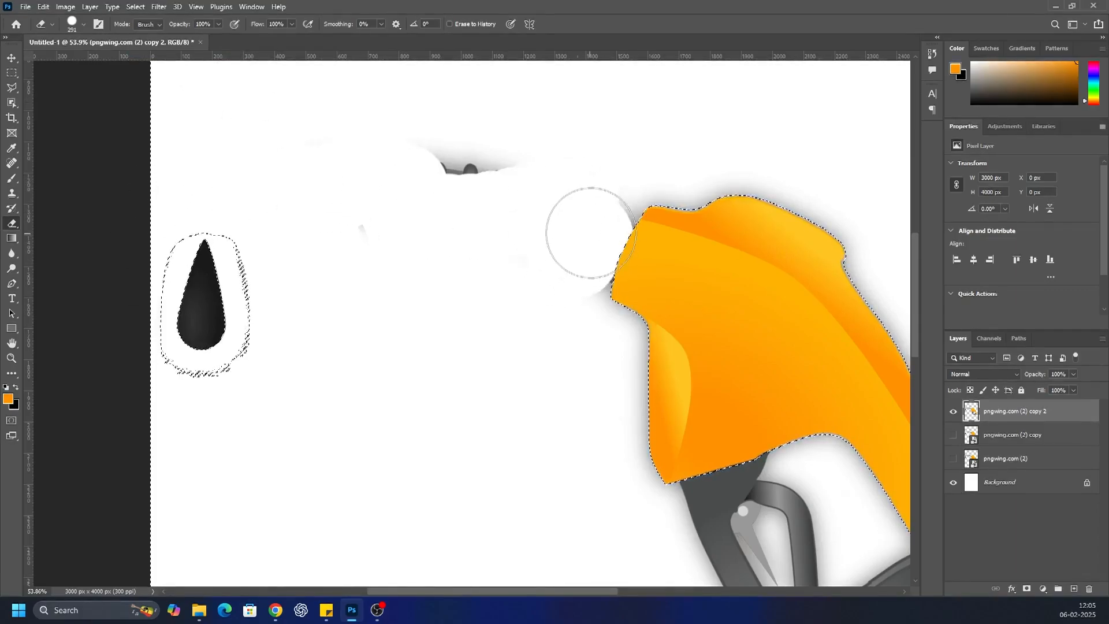
pyautogui.press('Delete')
pyautogui.hotkey('ctrl', 'z')
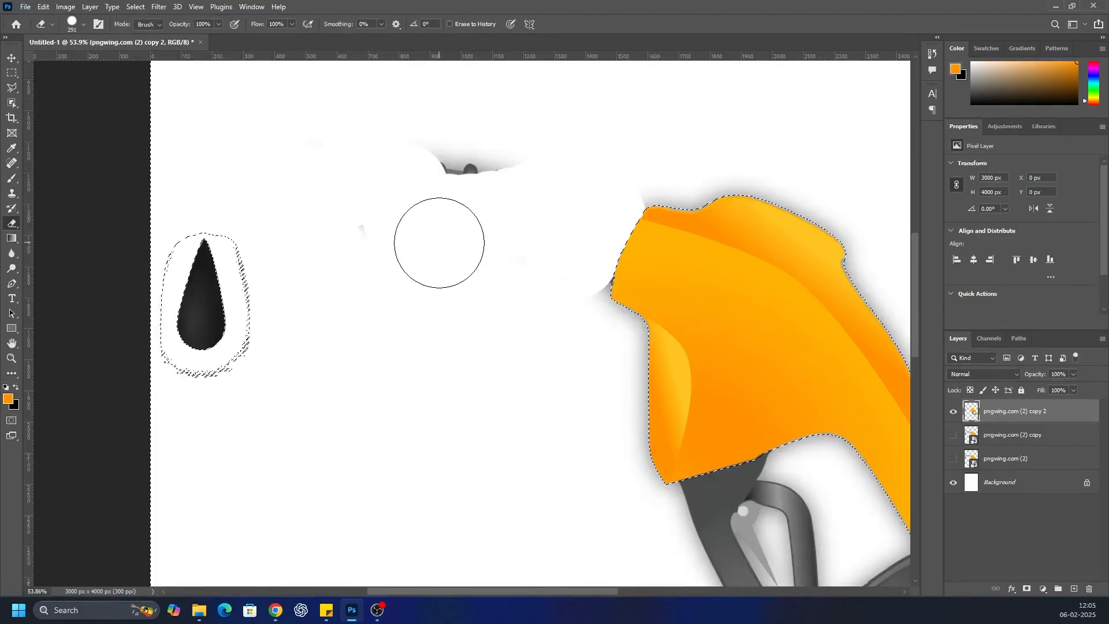
pyautogui.moveTo(562, 248); pyautogui.dragTo(436, 210)
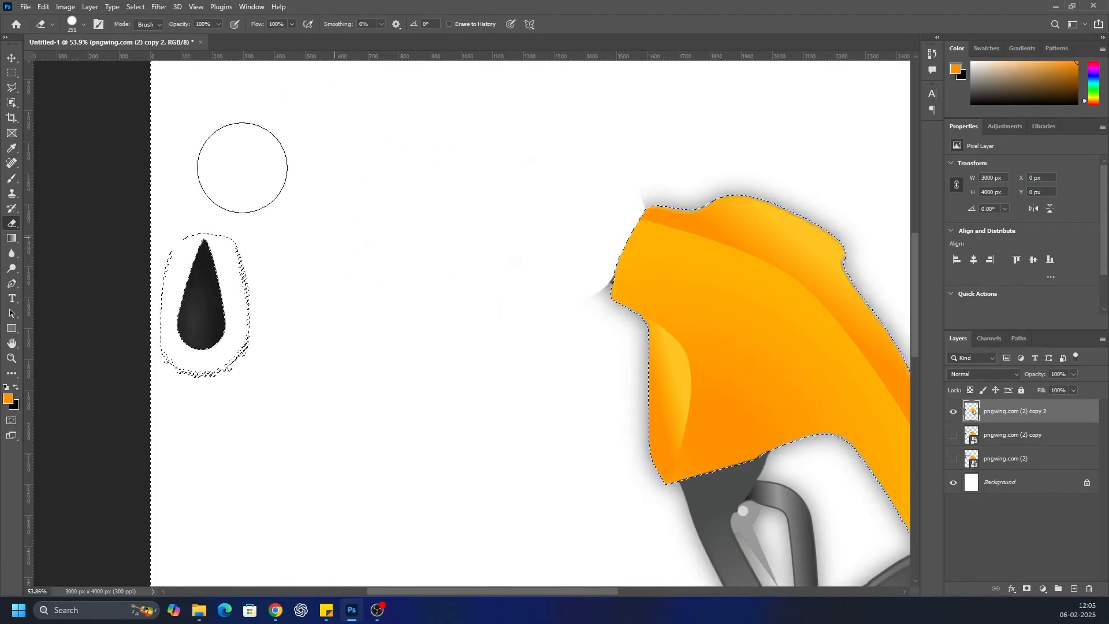
# Subtract the area around the drop from the selection with the Polygonal Lasso, and delete the remaining grey parts and shadow around the orange body
pyautogui.click(135, 7)
pyautogui.click(86, 89)
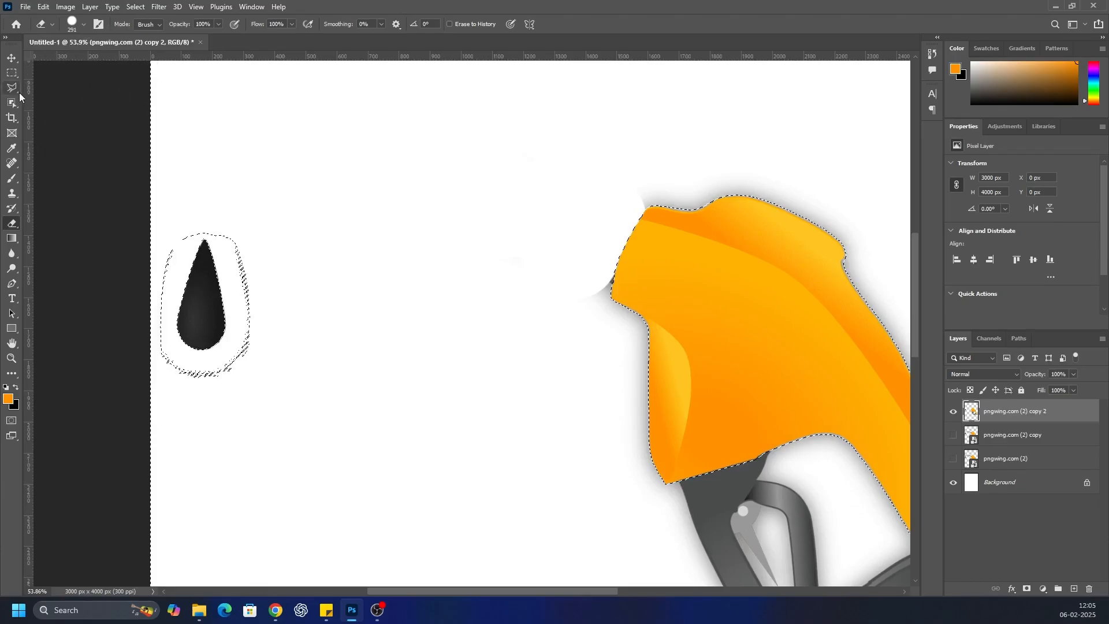
pyautogui.click(12, 91)
pyautogui.click(290, 214)
pyautogui.click(273, 453)
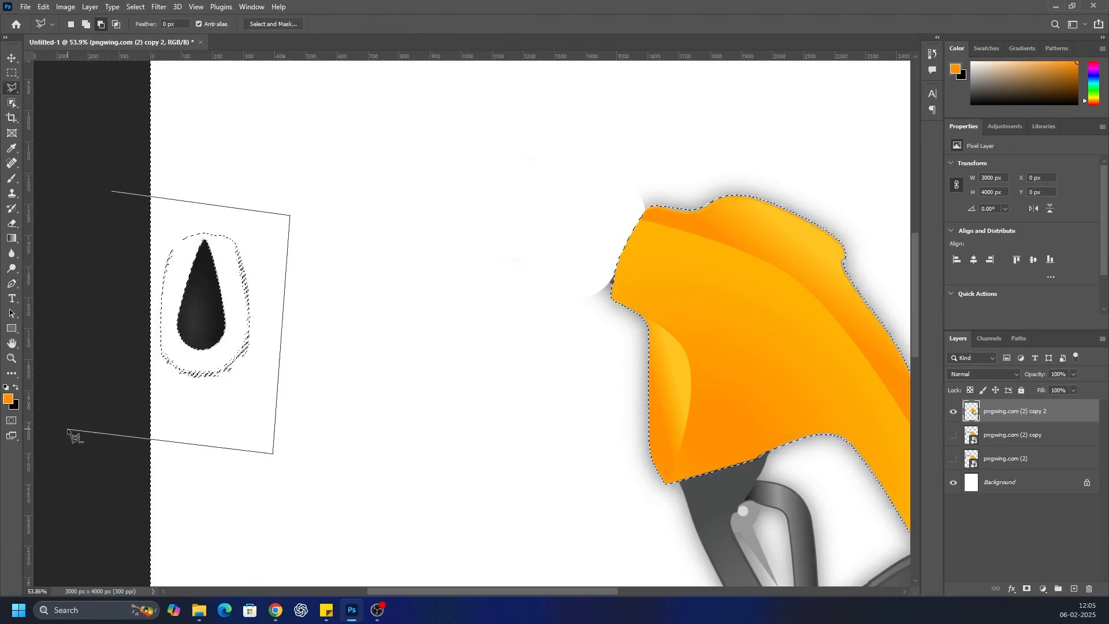
pyautogui.click(113, 197)
pyautogui.press('Delete')
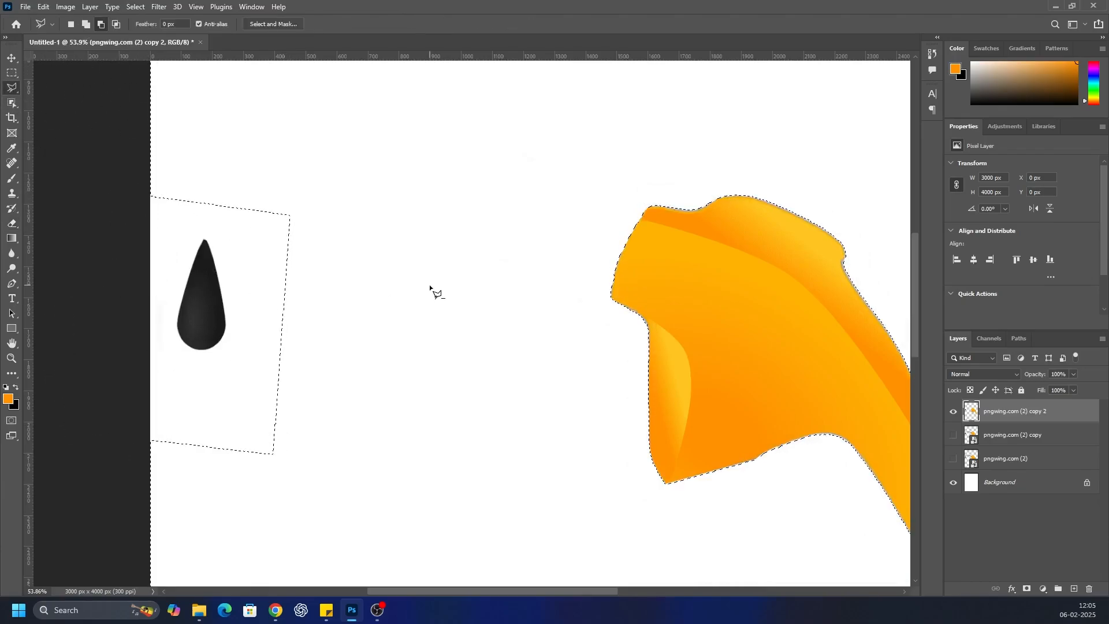
pyautogui.scroll(-6, 412, 246)
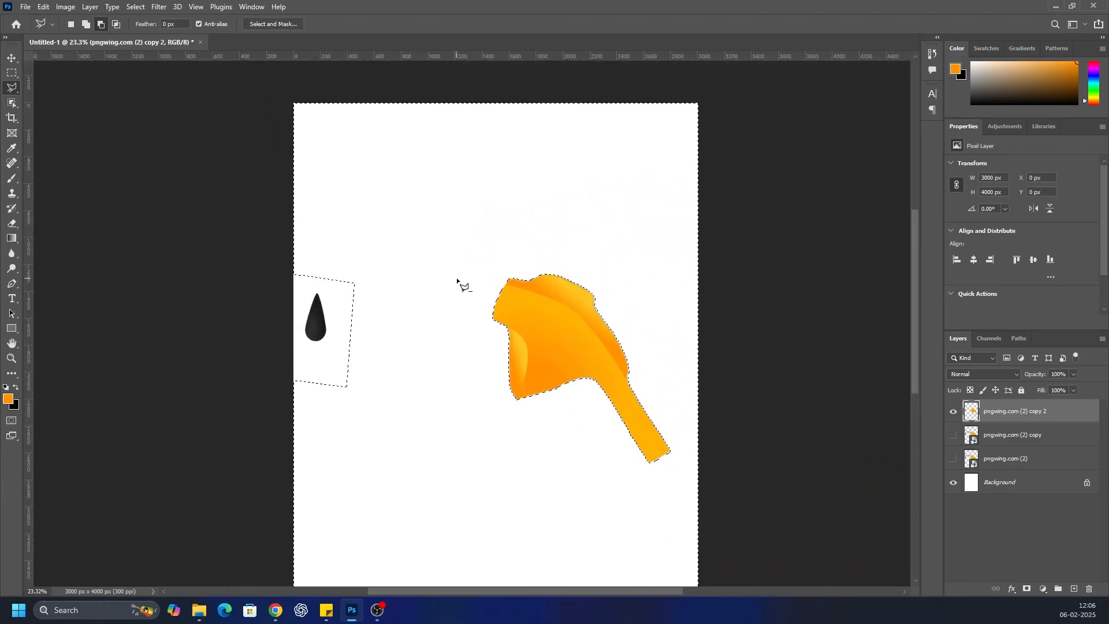
# Deselect everything and turn the pngwing.com (2) copy layer's visibility back on beneath the isolated nozzle body
pyautogui.scroll(-3, 457, 281)
pyautogui.scroll(1, 448, 322)
pyautogui.click(136, 6)
pyautogui.click(141, 29)
pyautogui.scroll(-1, 561, 303)
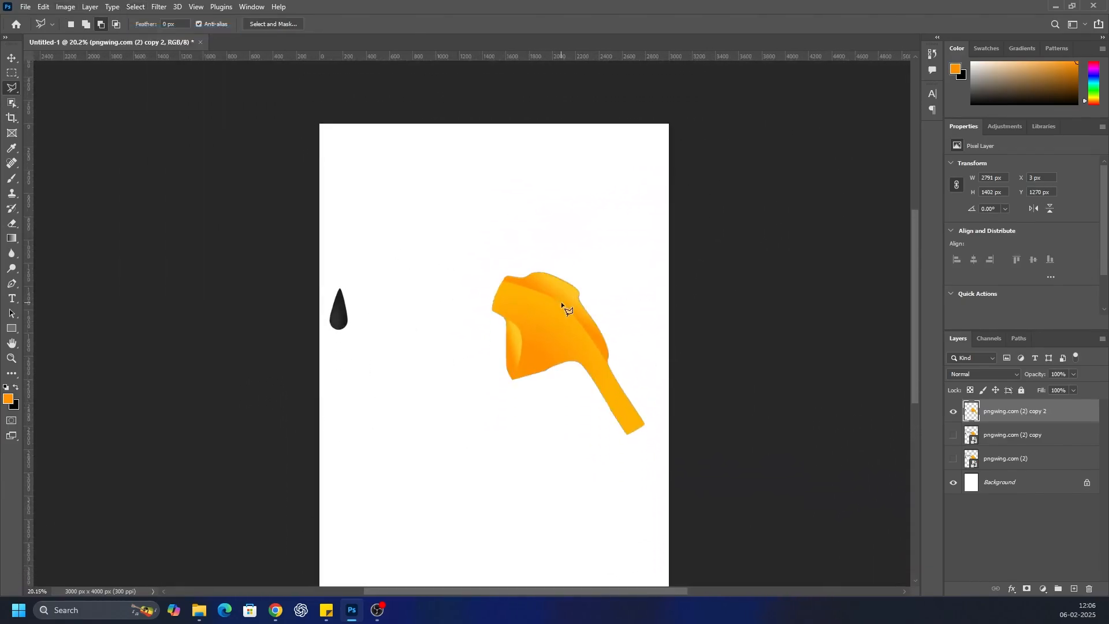
pyautogui.click(954, 436)
pyautogui.click(956, 462)
pyautogui.click(956, 462)
pyautogui.click(1031, 461)
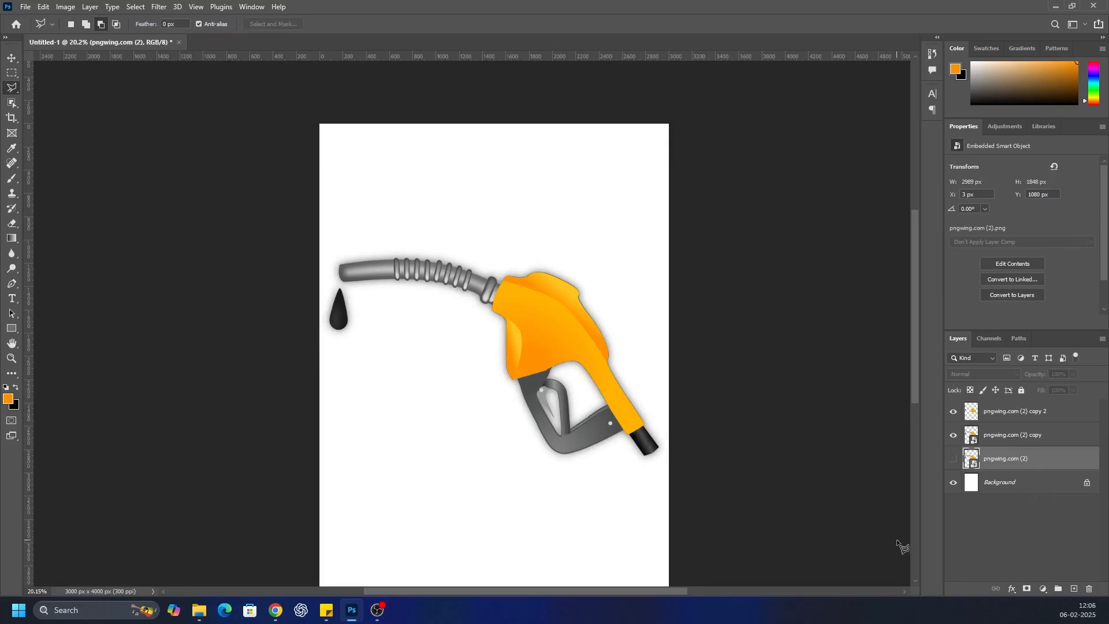
pyautogui.click(1004, 537)
# Add a clipped Hue/Saturation adjustment to pngwing.com (2) copy 2 and raise its Lightness to the maximum, turning the body and drop white
pyautogui.click(1017, 411)
pyautogui.click(1044, 589)
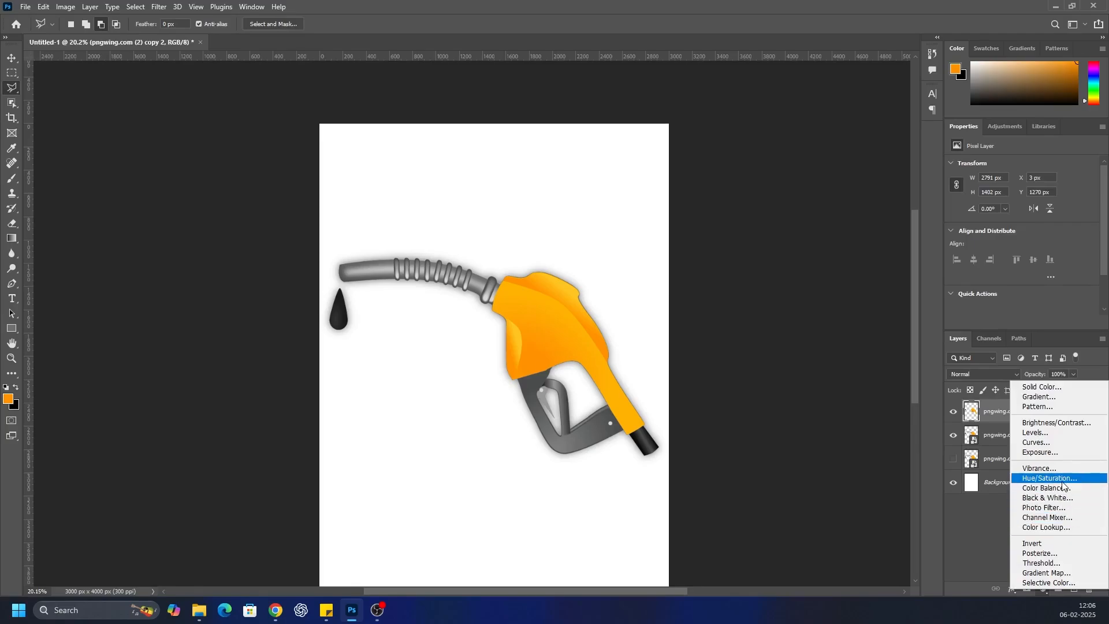
pyautogui.click(1051, 478)
pyautogui.moveTo(1022, 254); pyautogui.dragTo(1092, 254)
# Add a clipped Hue/Saturation adjustment to pngwing.com (2) copy with Lightness -100, turning the hose and handle black
pyautogui.click(1000, 465)
pyautogui.click(1043, 589)
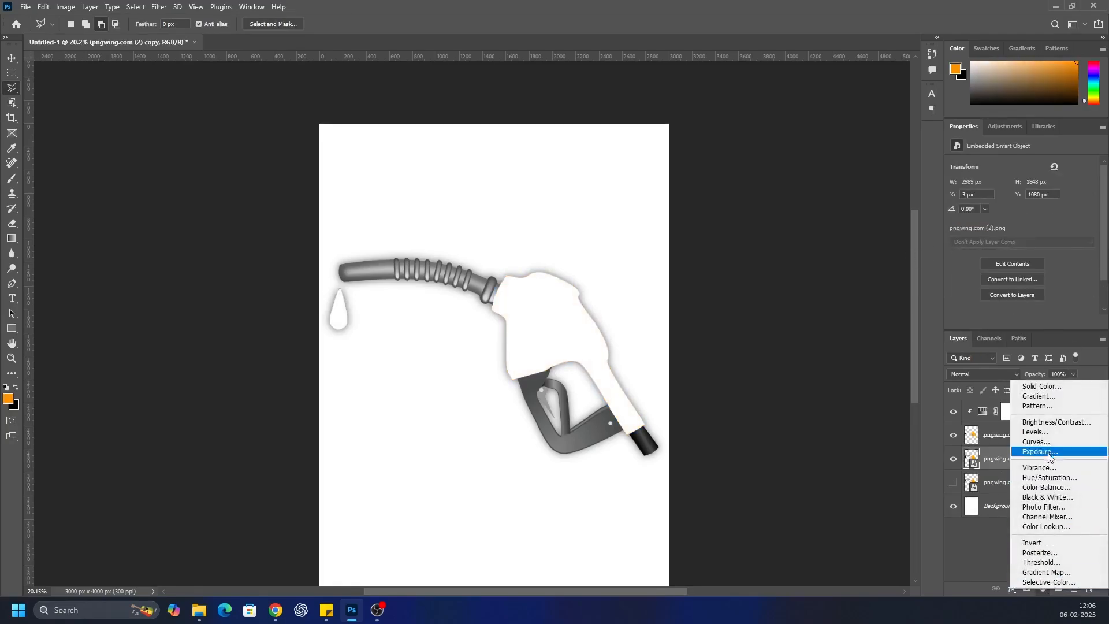
pyautogui.click(1050, 478)
pyautogui.moveTo(1022, 254); pyautogui.dragTo(842, 250)
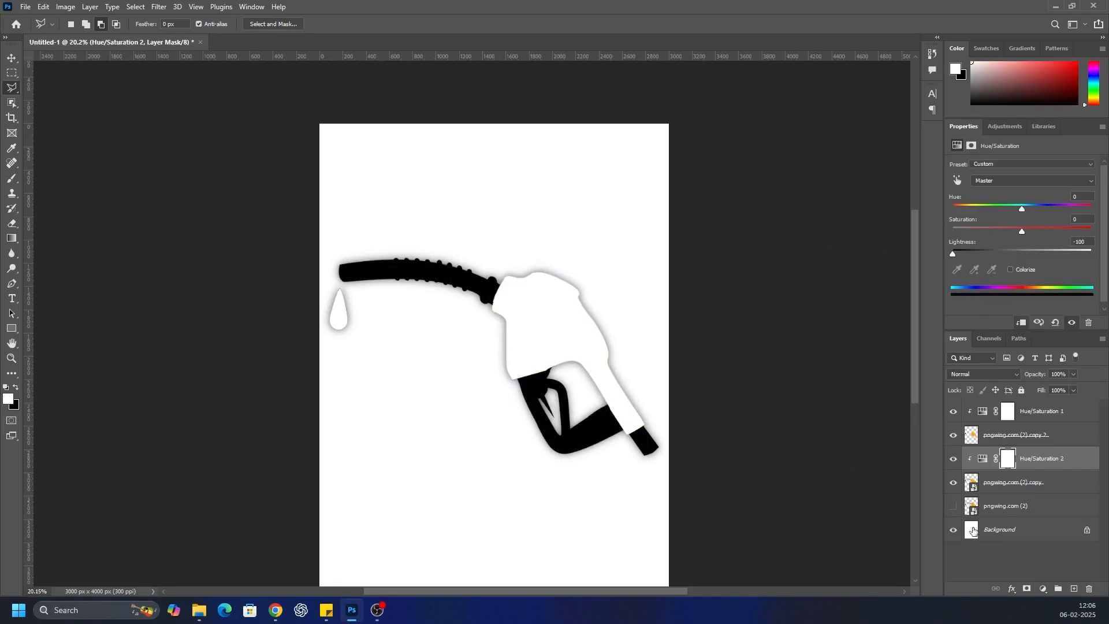
# Delete the hidden original pngwing.com (2) layer
pyautogui.click(1005, 507)
pyautogui.click(1090, 589)
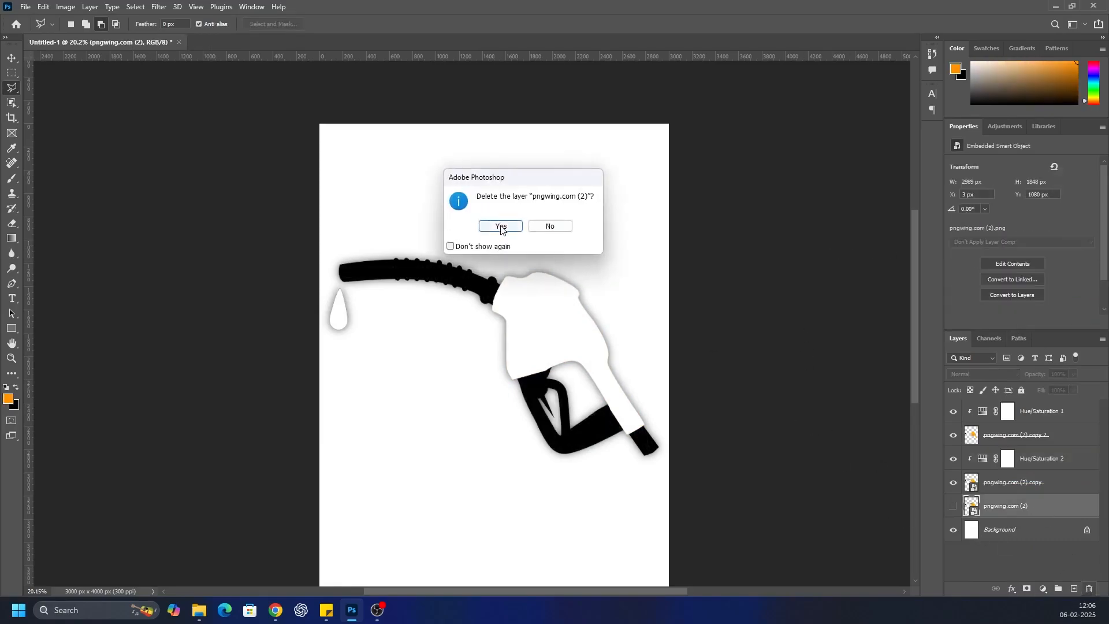
pyautogui.click(492, 225)
# Hide the Background layer and add a Solid Color fill layer above it with the red f93838
pyautogui.click(1074, 588)
pyautogui.click(954, 531)
pyautogui.click(1043, 589)
pyautogui.click(1043, 413)
pyautogui.write('f93838')
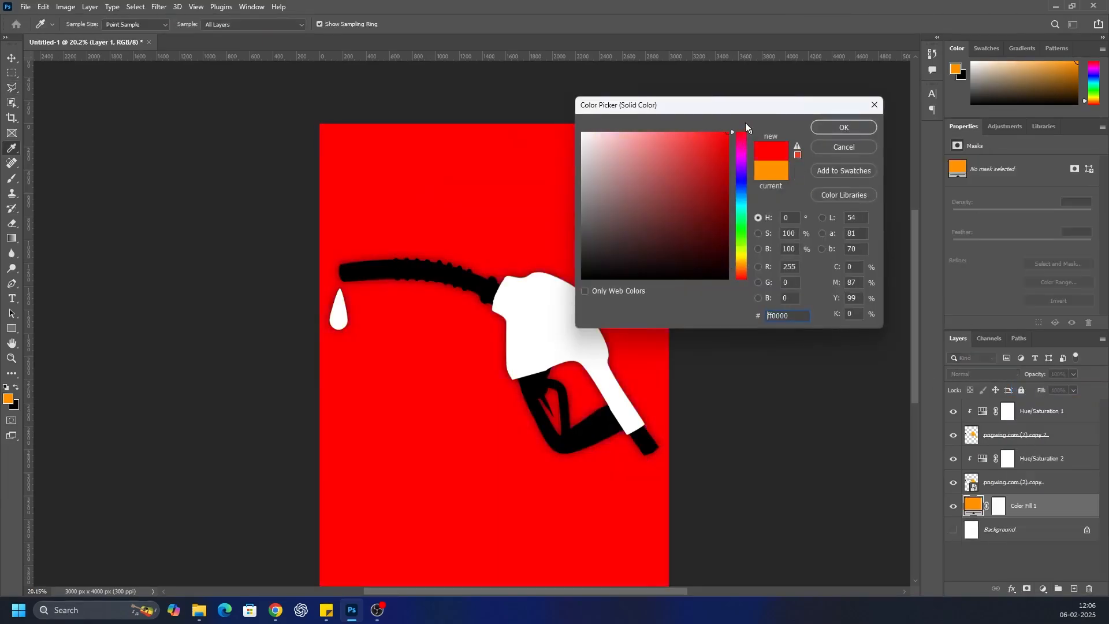
pyautogui.click(841, 128)
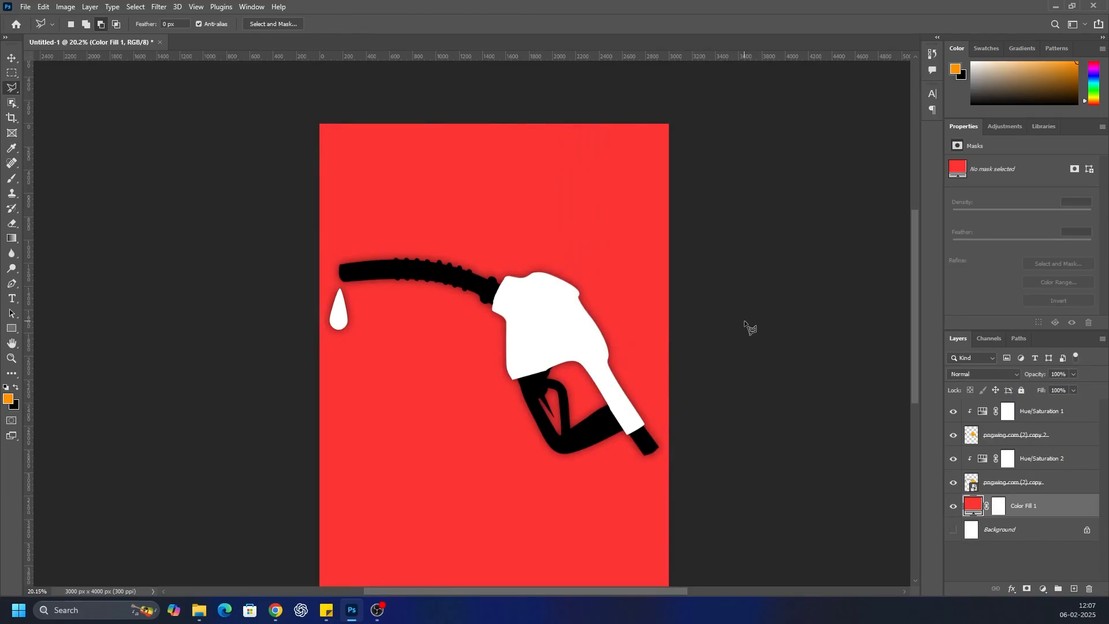
# Group the two nozzle image layers together with their Hue/Saturation adjustments, keeping the name Group 1 and Pass Through mode
pyautogui.scroll(-2, 536, 315)
pyautogui.scroll(1, 540, 320)
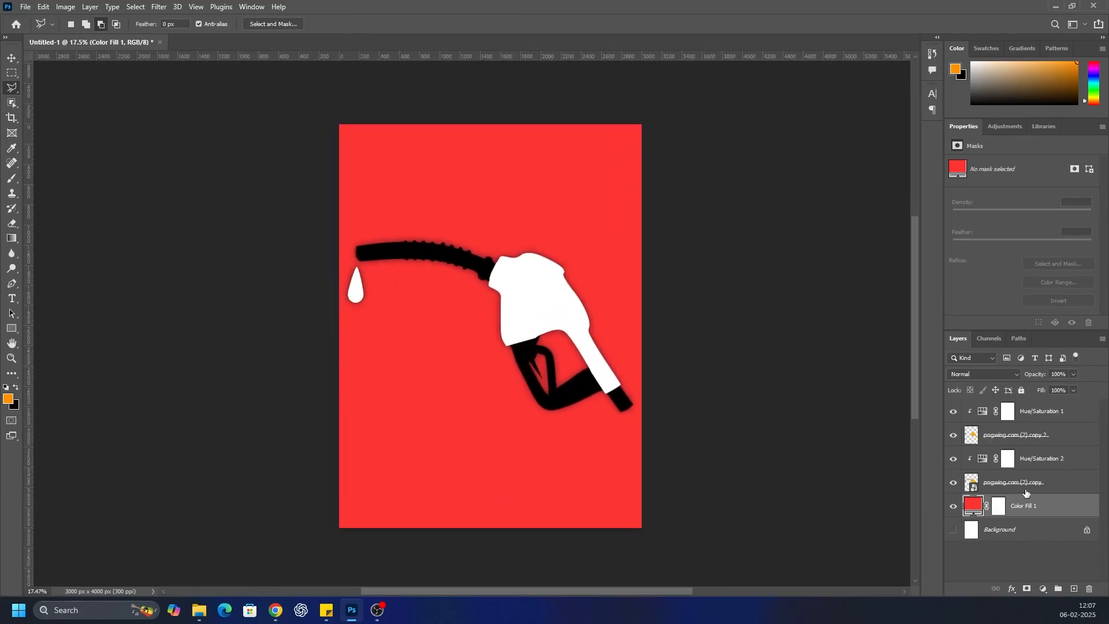
pyautogui.click(1024, 489)
pyautogui.keyDown('shift'); pyautogui.click(1060, 419); pyautogui.keyUp('shift')
pyautogui.rightClick(1059, 418)
pyautogui.click(994, 174)
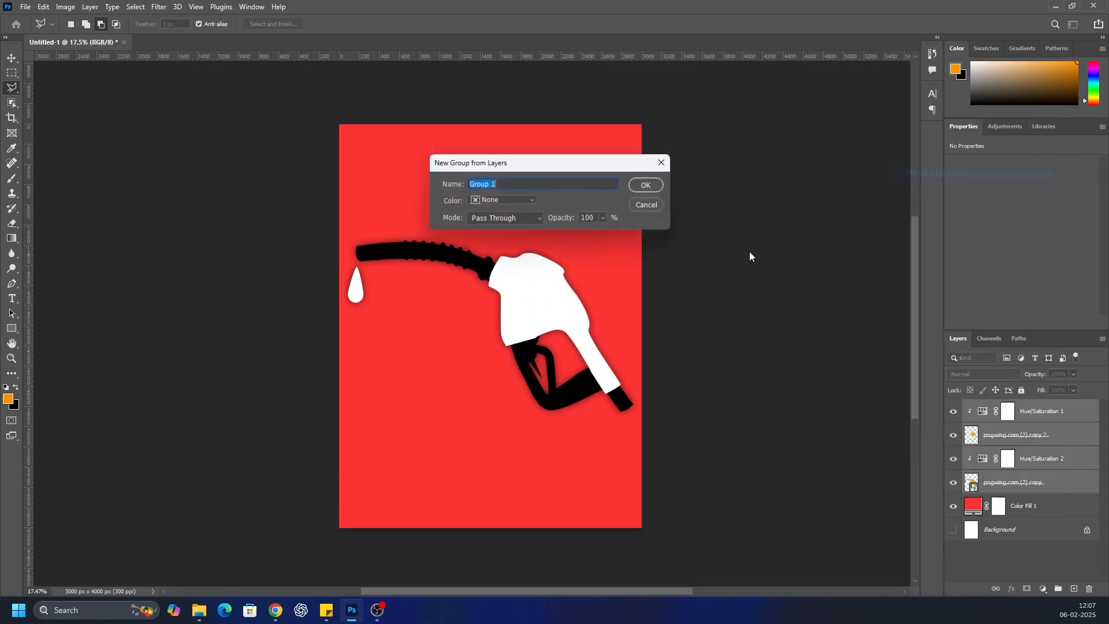
pyautogui.click(646, 184)
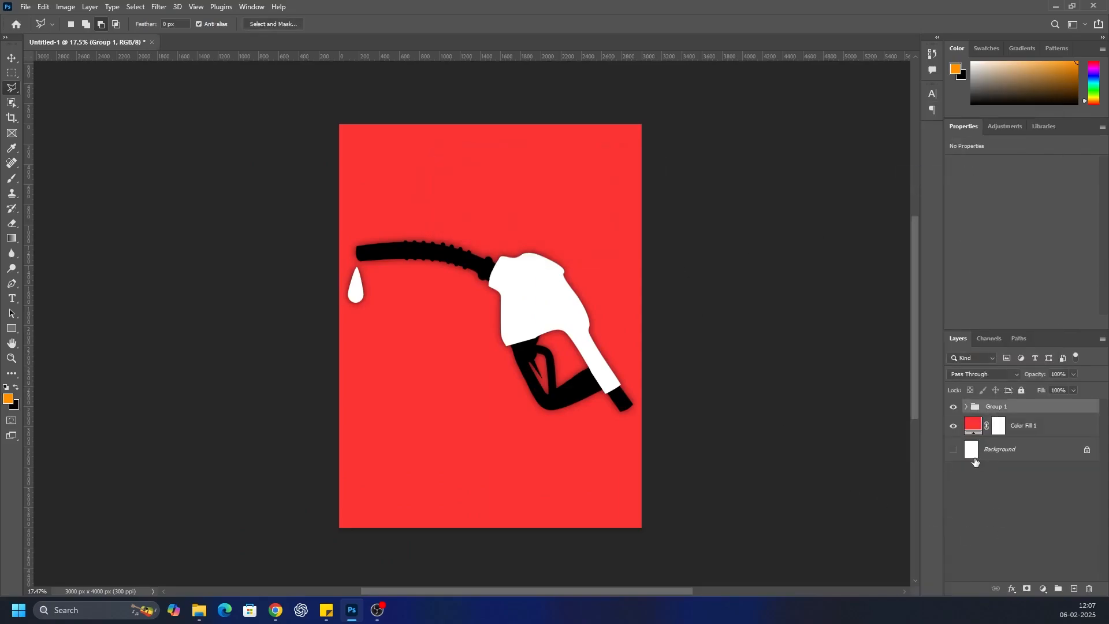
# Scale the nozzle group down to about 59% and flip it horizontally
pyautogui.hotkey('ctrl', 't')
pyautogui.moveTo(641, 233); pyautogui.dragTo(517, 310)
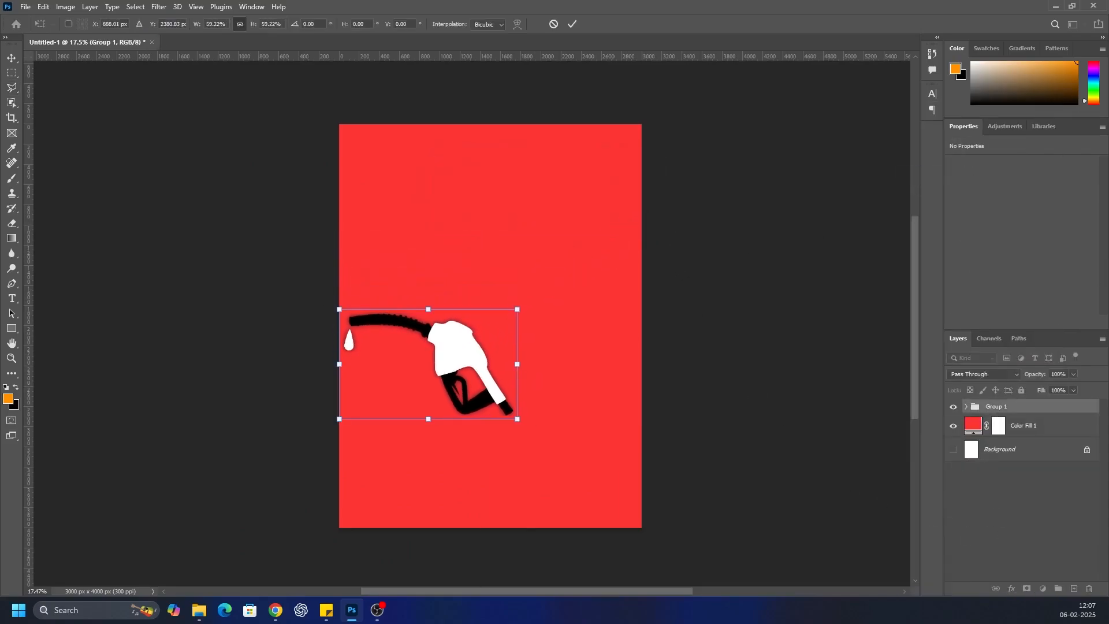
pyautogui.rightClick(465, 386)
pyautogui.click(491, 366)
# Rotate the nozzle group about 8° counterclockwise and place it against the canvas's left edge at mid-height
pyautogui.moveTo(412, 375); pyautogui.dragTo(400, 315)
pyautogui.moveTo(306, 374); pyautogui.dragTo(310, 397)
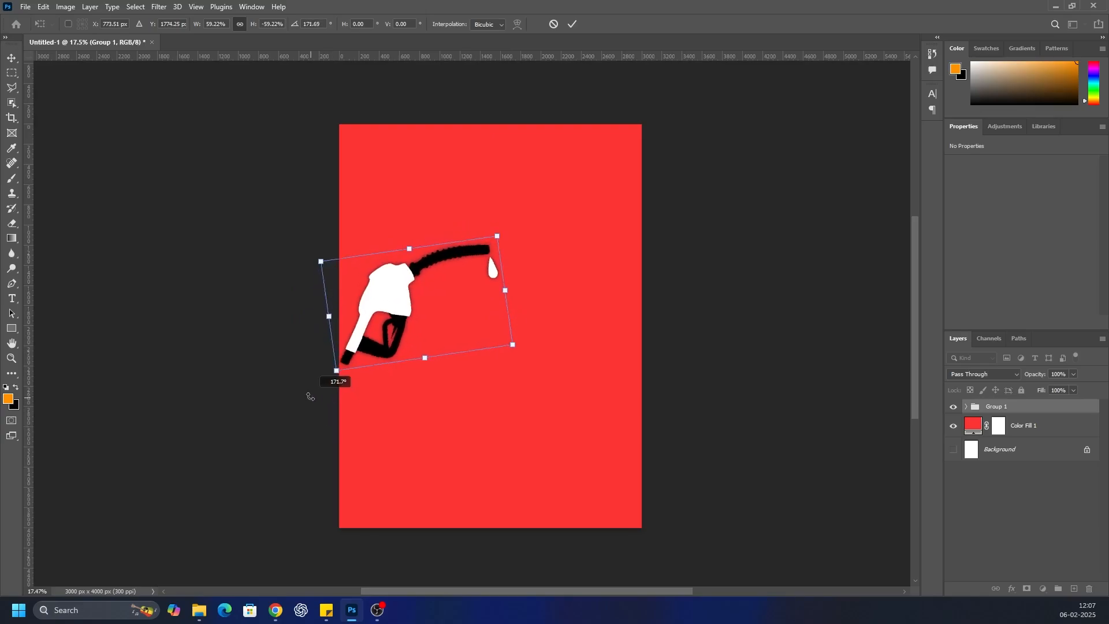
pyautogui.moveTo(379, 337); pyautogui.dragTo(369, 351)
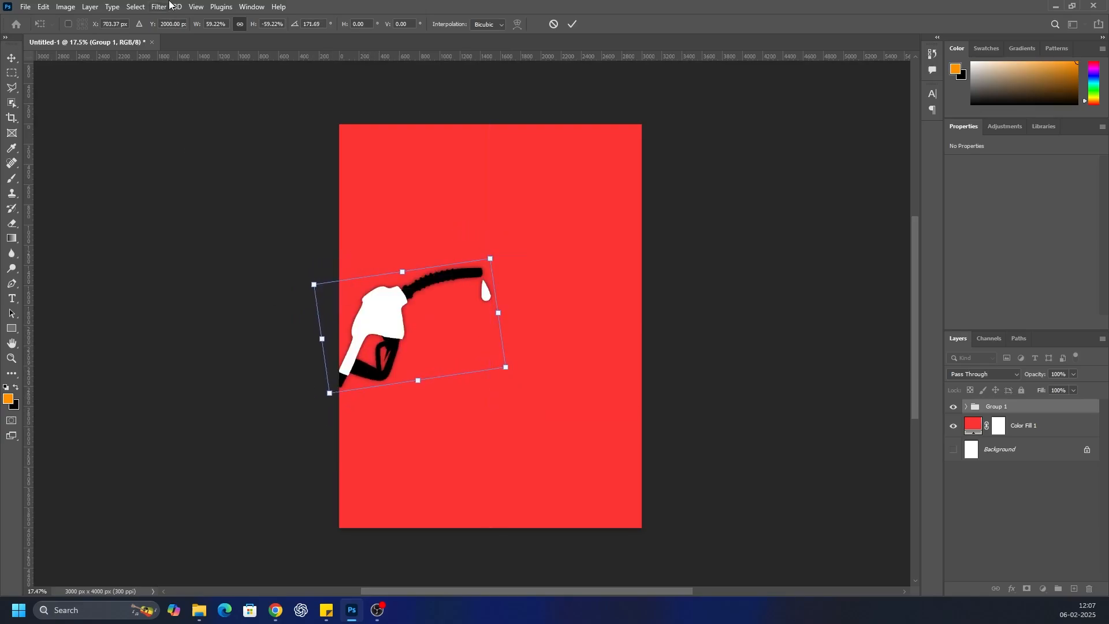
# Crop the canvas to a 16:9 ratio at about 4534 × 2550 px, extending it on both sides of the nozzle
pyautogui.click(12, 118)
pyautogui.click(105, 26)
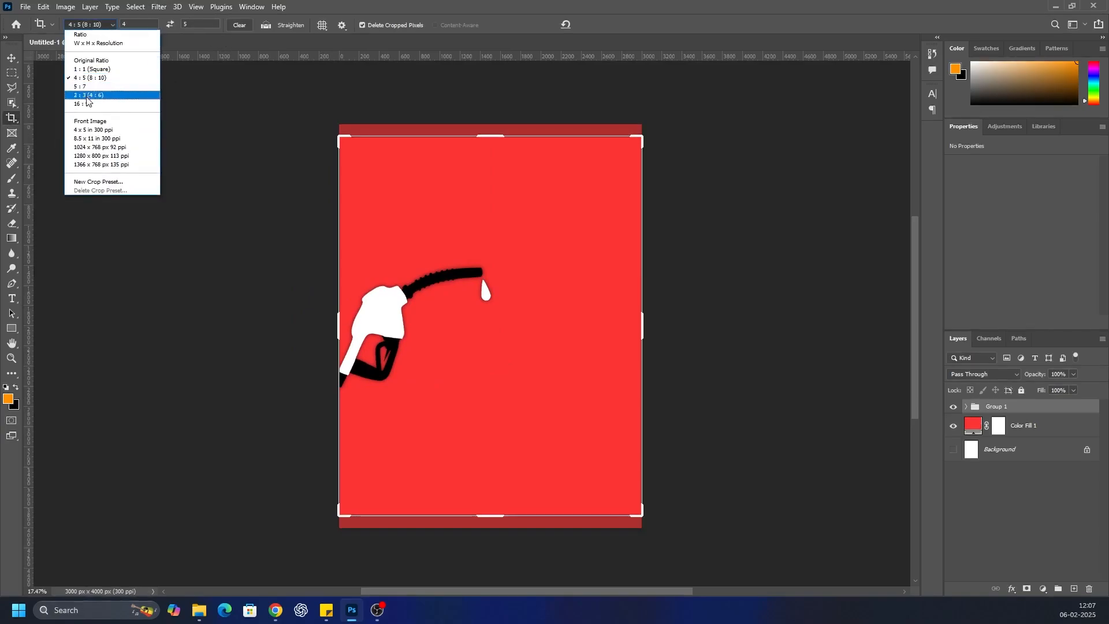
pyautogui.click(84, 95)
pyautogui.moveTo(336, 328); pyautogui.dragTo(183, 328)
pyautogui.moveTo(531, 346); pyautogui.dragTo(484, 338)
pyautogui.click(605, 25)
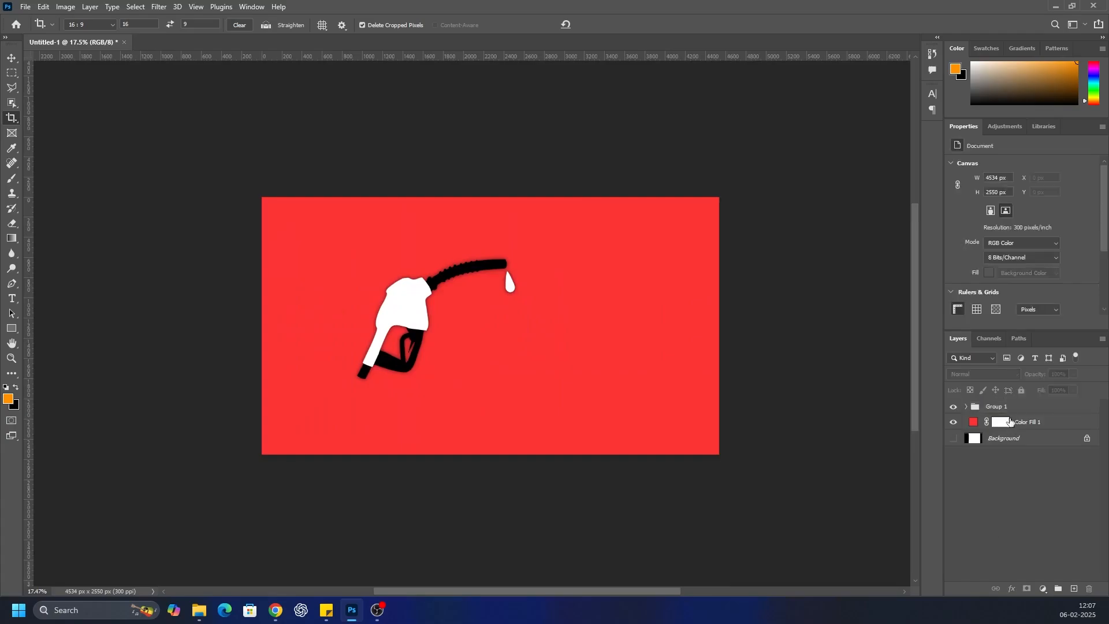
# Move the nozzle group into the canvas's left half, vertically centred, and rotate it about 4.3° clockwise
pyautogui.hotkey('ctrl', 't')
pyautogui.moveTo(451, 332); pyautogui.dragTo(400, 341)
pyautogui.moveTo(498, 423); pyautogui.dragTo(491, 432)
pyautogui.moveTo(379, 341); pyautogui.dragTo(400, 358)
pyautogui.rightClick(381, 339)
pyautogui.click(399, 566)
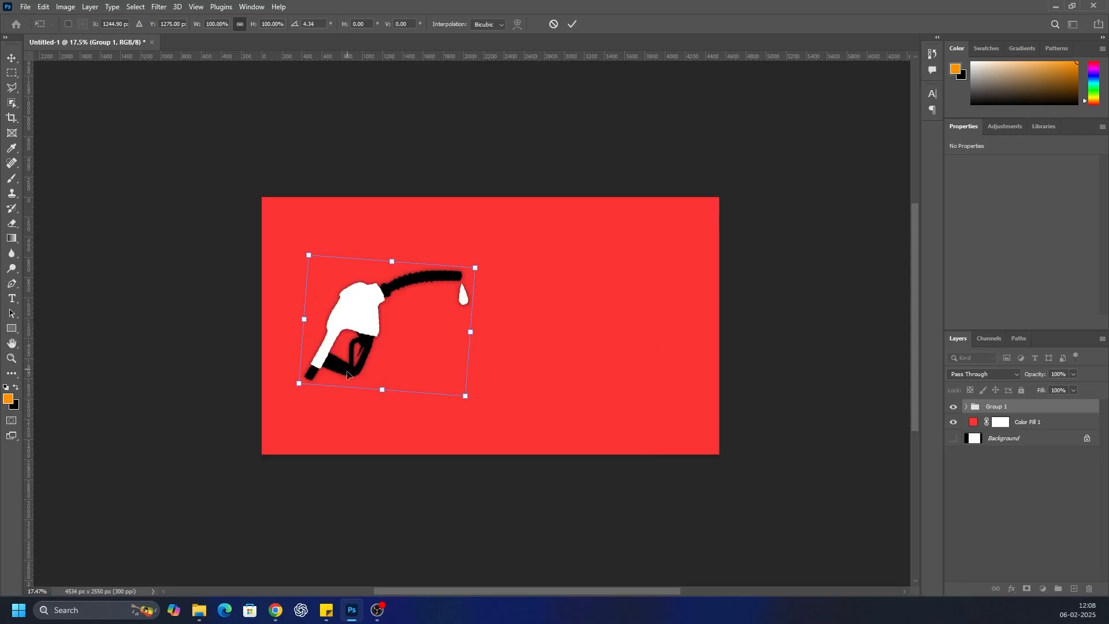
pyautogui.press('Return')
# Add a new empty layer and place it between Group 1 and the red fill layer
pyautogui.press('c')
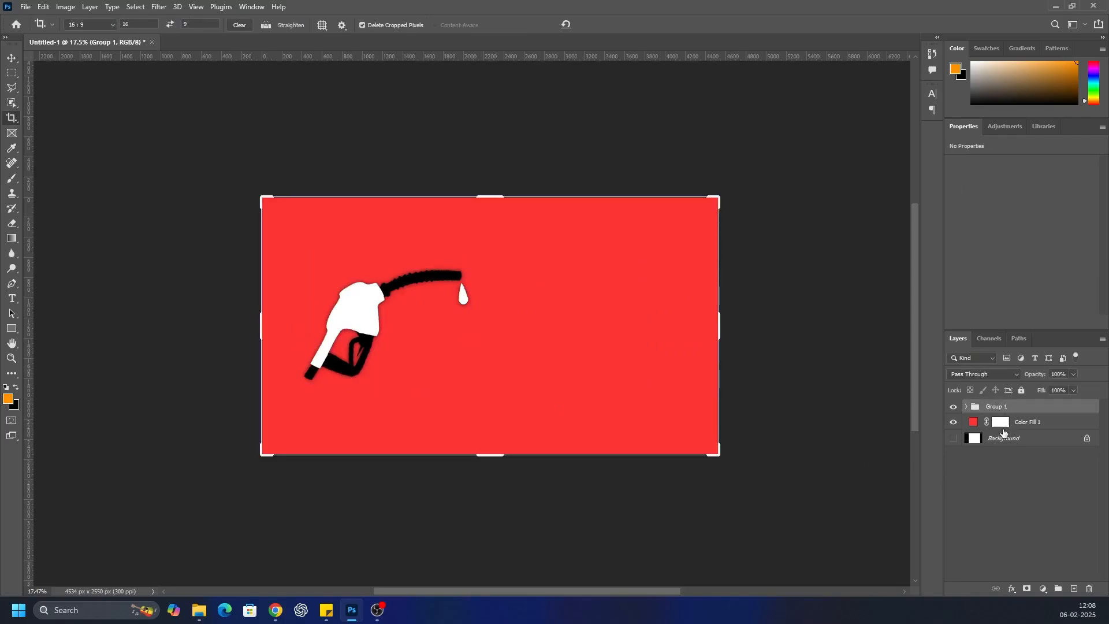
pyautogui.click(1074, 589)
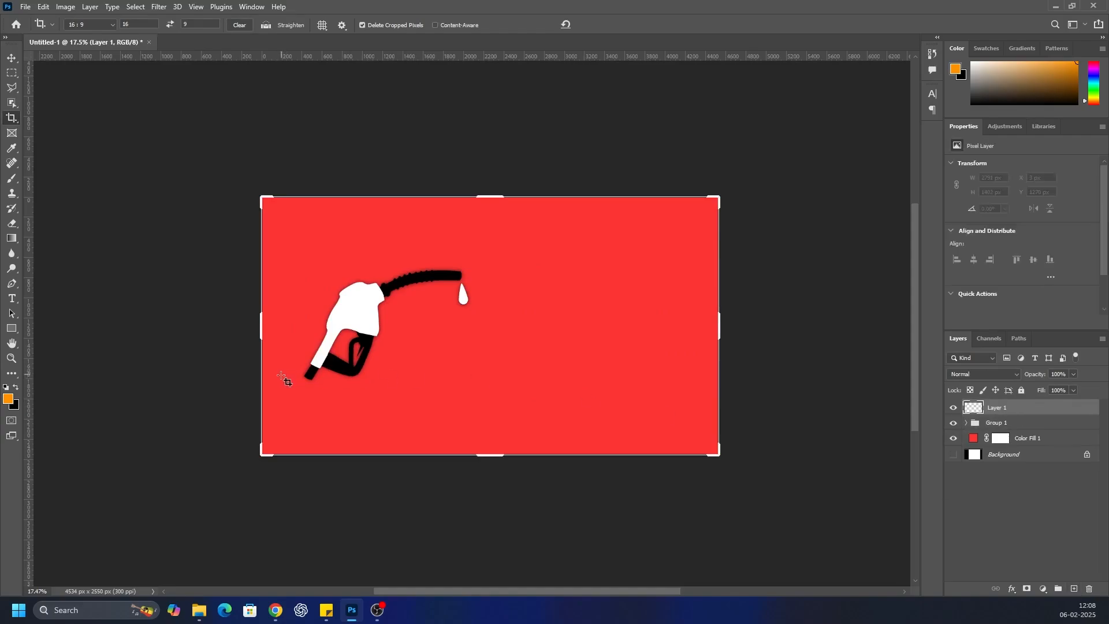
pyautogui.scroll(6, 287, 379)
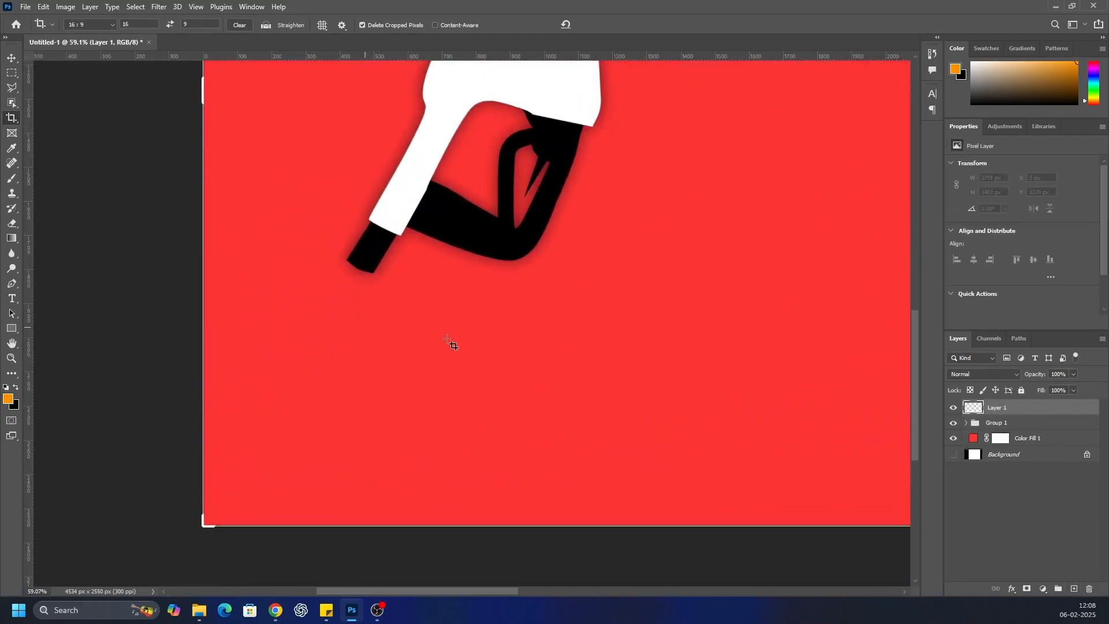
pyautogui.moveTo(1031, 414); pyautogui.dragTo(1040, 432)
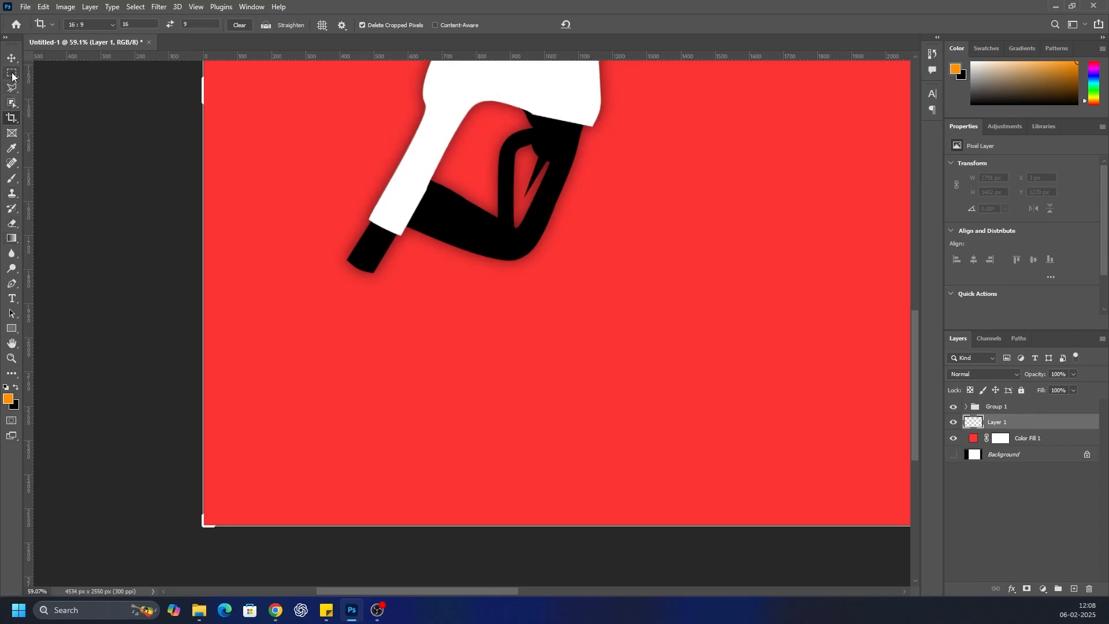
# Draw a vertical rectangle about 94 × 651 px to the left of the nozzle's lower end and fill it black
pyautogui.click(11, 328)
pyautogui.click(46, 331)
pyautogui.moveTo(238, 229); pyautogui.dragTo(271, 451)
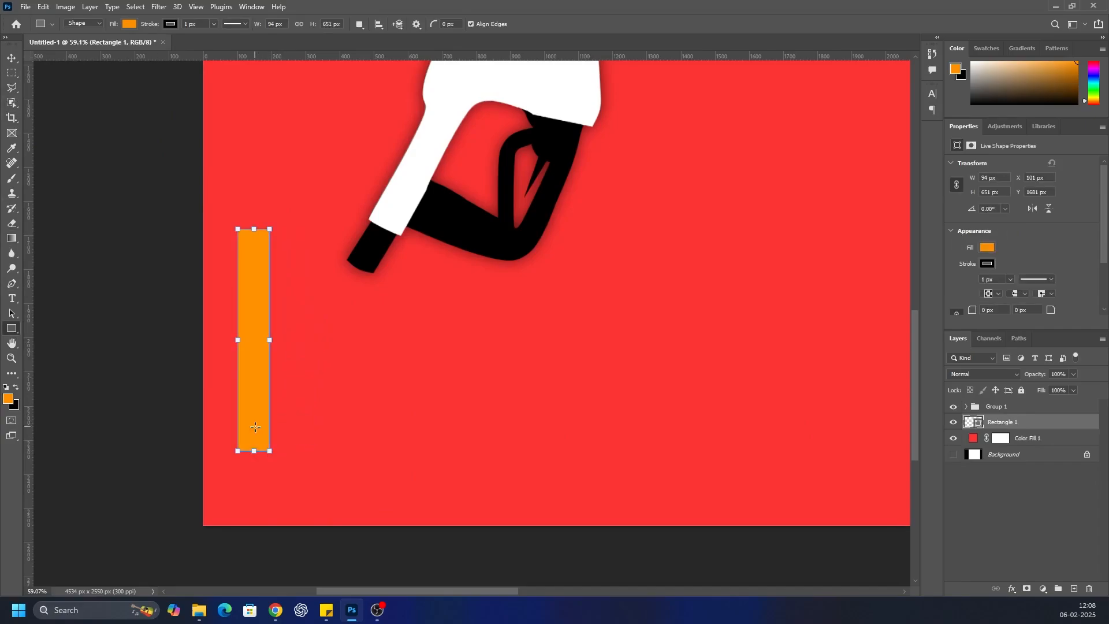
pyautogui.click(991, 247)
pyautogui.click(1068, 305)
pyautogui.click(1004, 505)
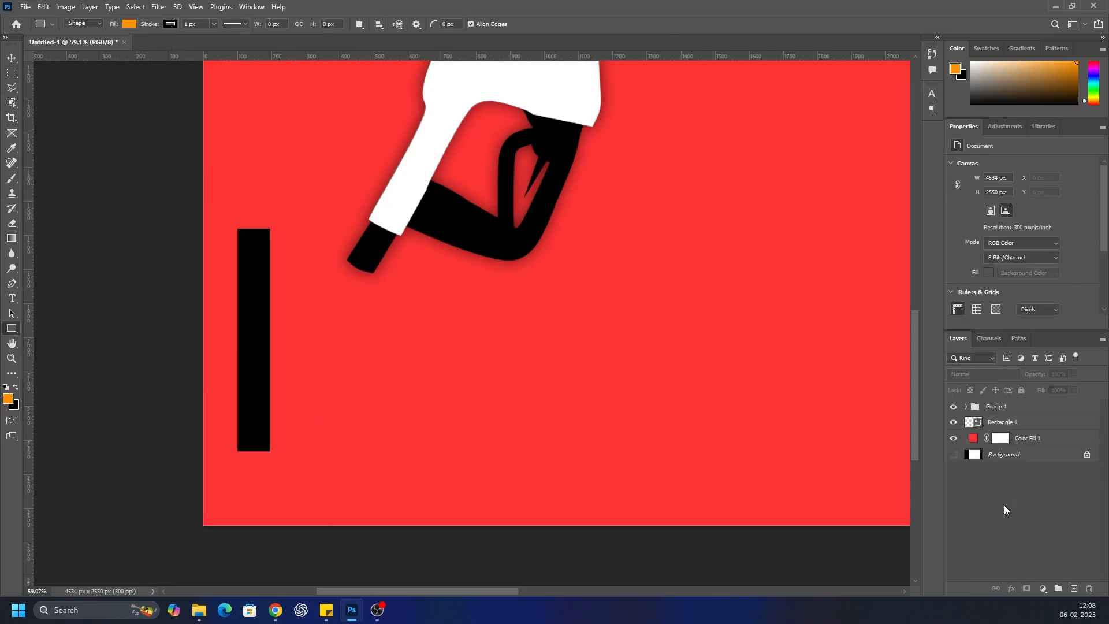
# Rotate the black rectangle to about 43.5° toward the nozzle's lower end and resize it to about 78 × 778 px
pyautogui.click(1017, 426)
pyautogui.moveTo(282, 229); pyautogui.dragTo(357, 250)
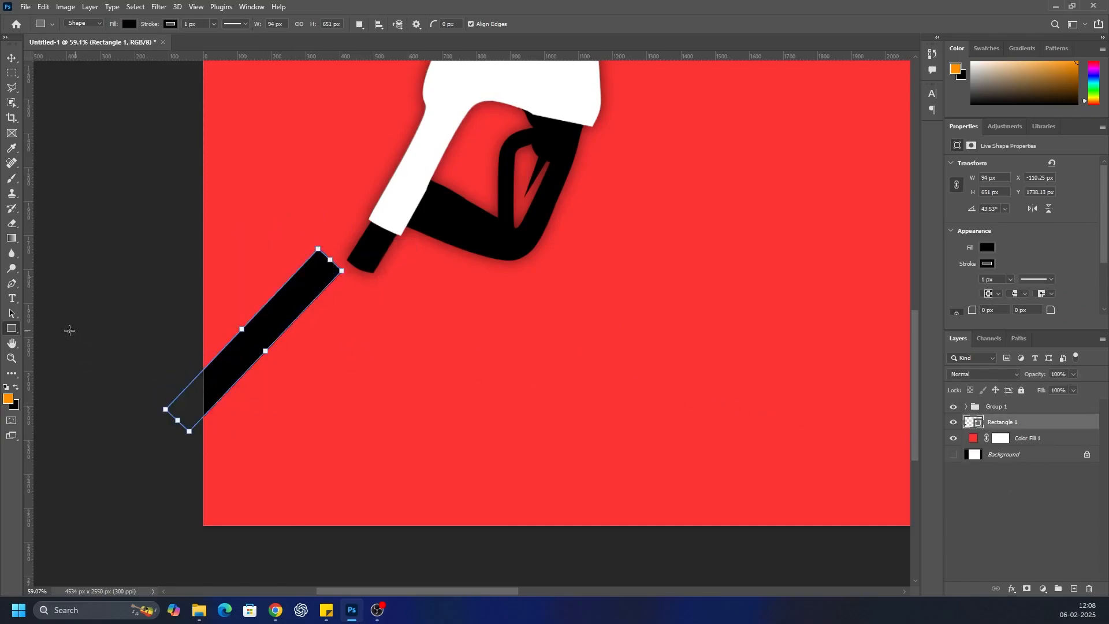
pyautogui.press('a')
pyautogui.moveTo(333, 262); pyautogui.dragTo(363, 230)
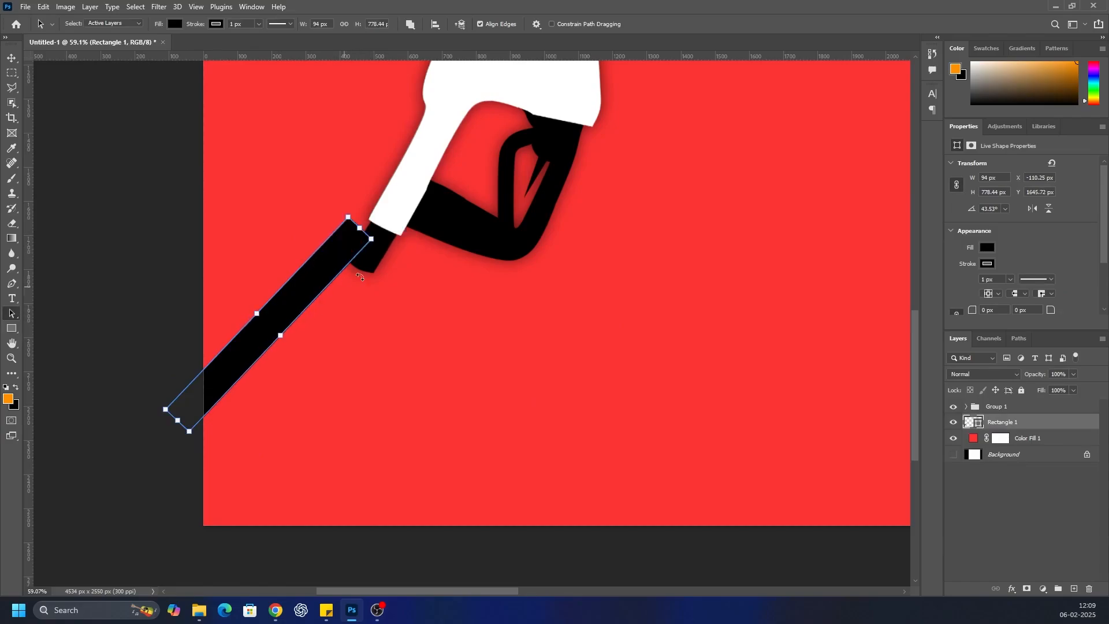
pyautogui.moveTo(280, 339); pyautogui.dragTo(293, 349)
pyautogui.moveTo(255, 316); pyautogui.dragTo(271, 331)
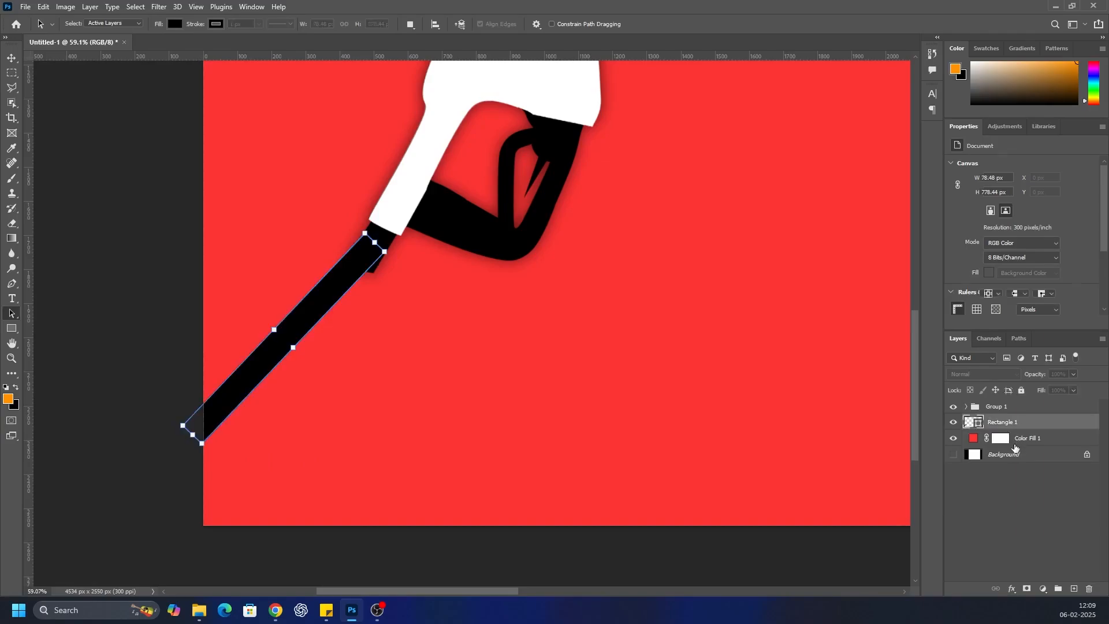
# Rotate the black rectangle to about 37° and move it so its upper end overlaps the nozzle's black end
pyautogui.hotkey('ctrl', 't')
pyautogui.moveTo(156, 463); pyautogui.dragTo(169, 479)
pyautogui.moveTo(282, 353); pyautogui.dragTo(286, 365)
pyautogui.scroll(2, 324, 306)
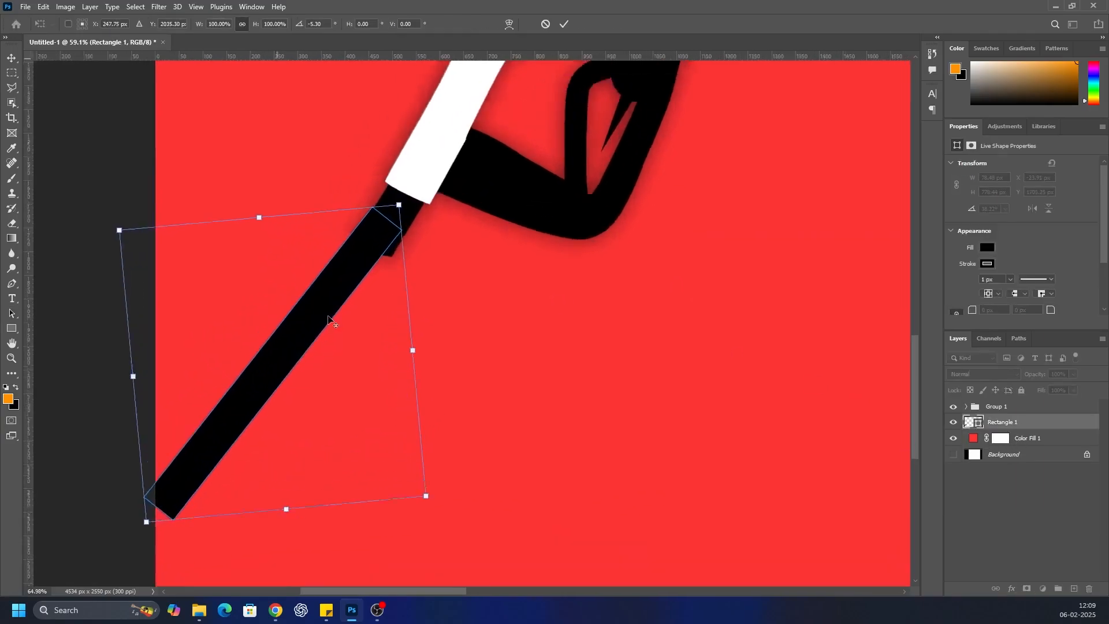
pyautogui.moveTo(314, 307); pyautogui.dragTo(312, 340)
pyautogui.moveTo(99, 572); pyautogui.dragTo(103, 577)
pyautogui.moveTo(313, 331); pyautogui.dragTo(316, 334)
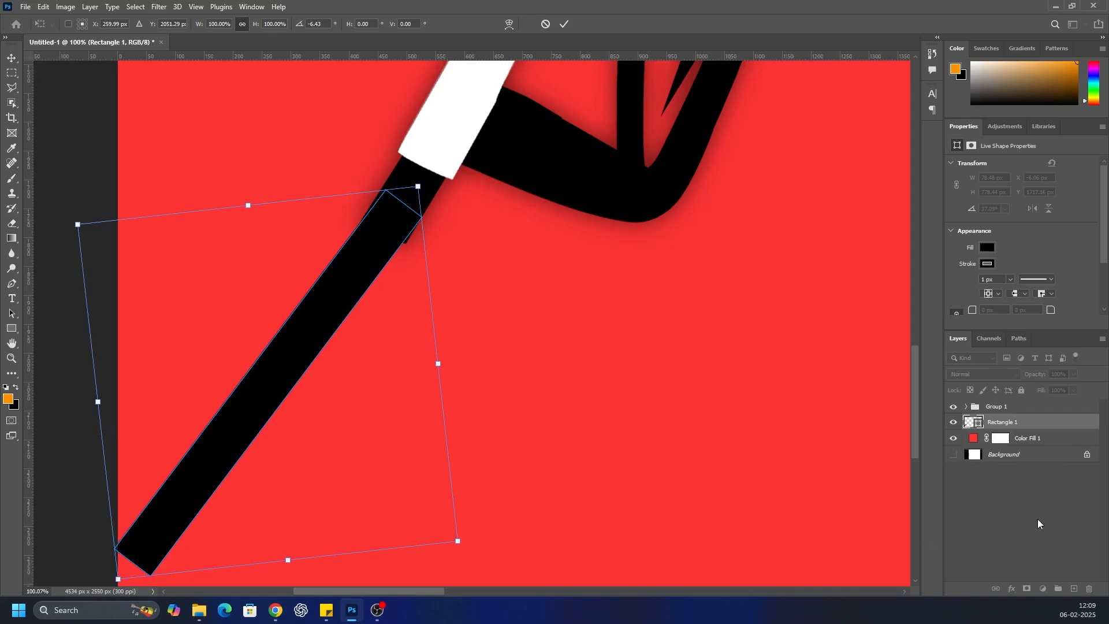
pyautogui.press('Return')
# Steepen the black rectangle to 34° and shift it to stay connected to the nozzle's end
pyautogui.press('a')
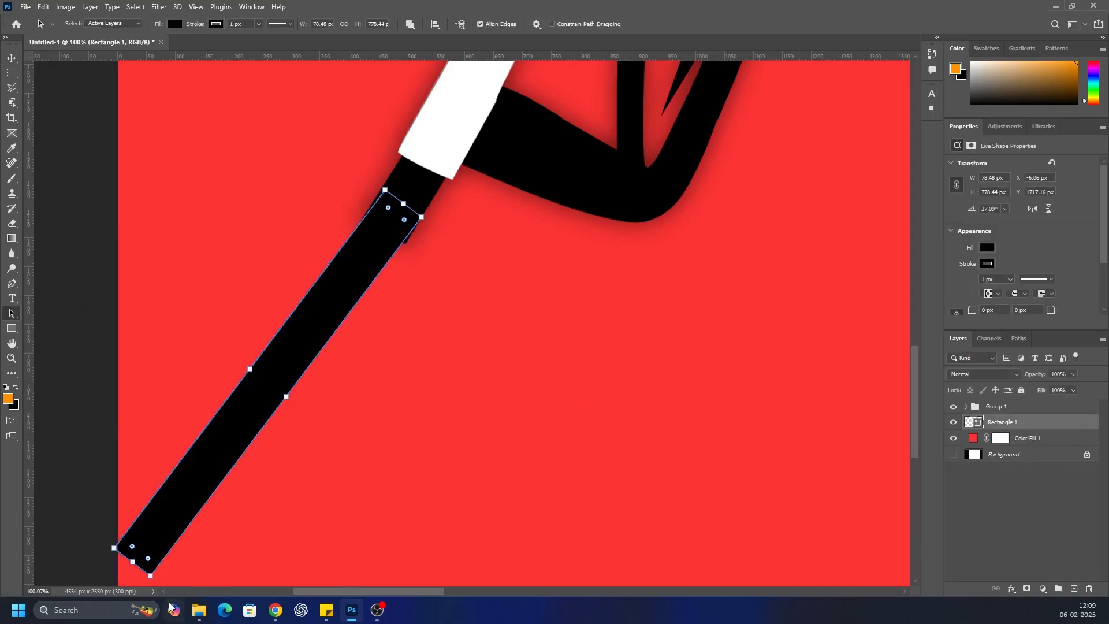
pyautogui.scroll(-1, 134, 537)
pyautogui.moveTo(140, 558); pyautogui.dragTo(155, 545)
pyautogui.moveTo(261, 379); pyautogui.dragTo(269, 382)
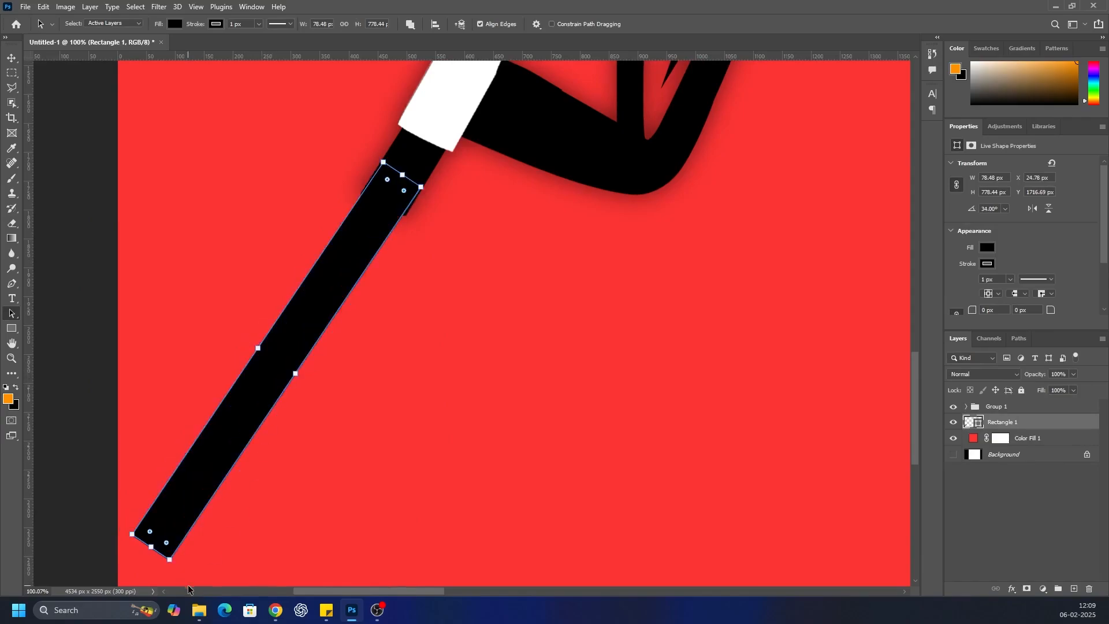
# Narrow the black rectangle to about 65 px and centre its upper end on the nozzle's black end
pyautogui.scroll(3, 348, 251)
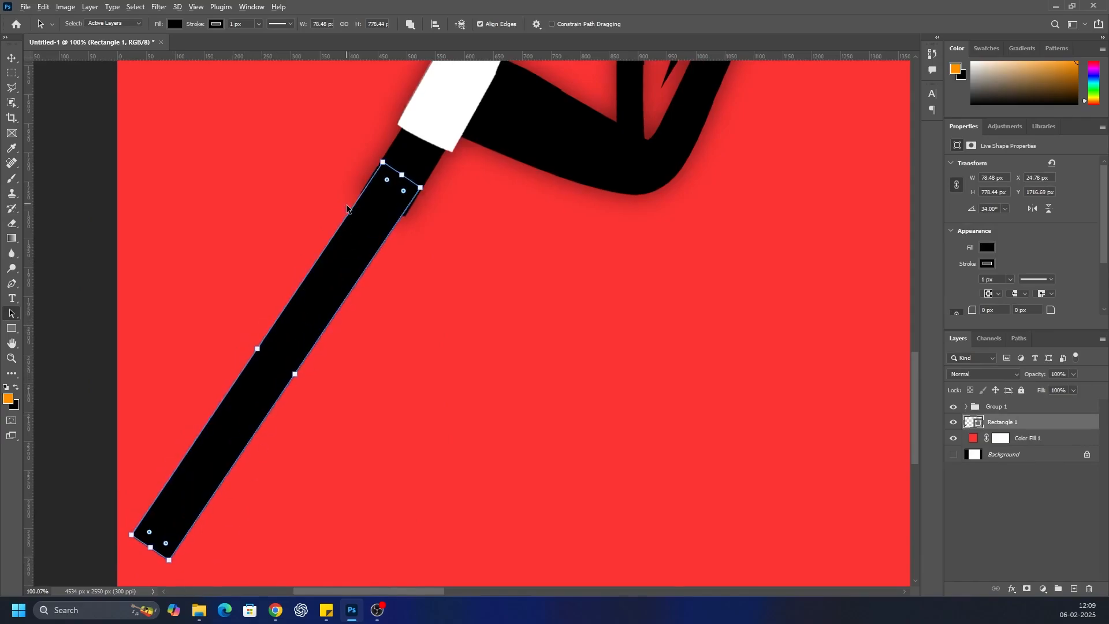
pyautogui.moveTo(270, 450); pyautogui.dragTo(262, 444)
pyautogui.moveTo(288, 379)
pyautogui.mouseDown()
pyautogui.moveTo(305, 338)
pyautogui.moveTo(283, 376)
pyautogui.mouseUp()
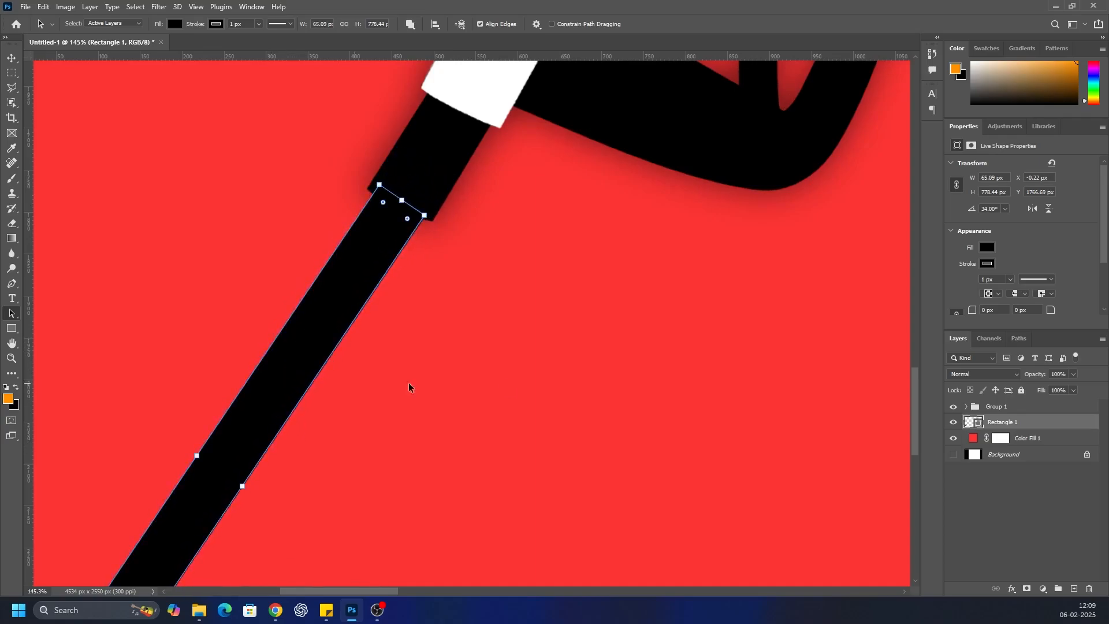
pyautogui.click(1000, 479)
# Lengthen the black rectangle to about 1563 px so its lower end runs past the canvas's left edge
pyautogui.scroll(-10, 461, 256)
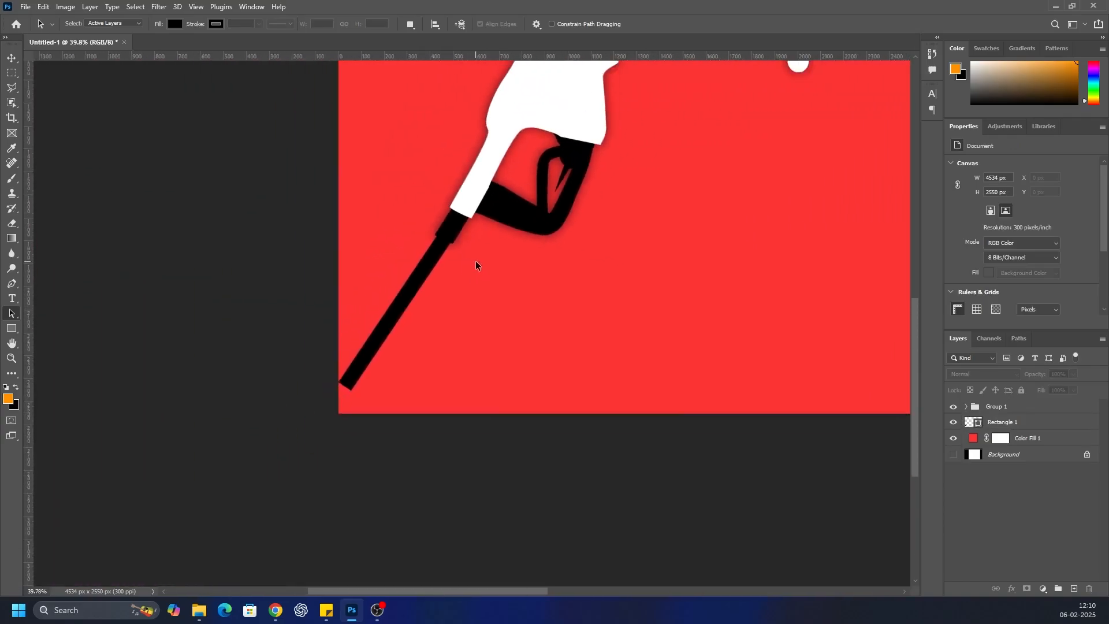
pyautogui.scroll(1, 407, 288)
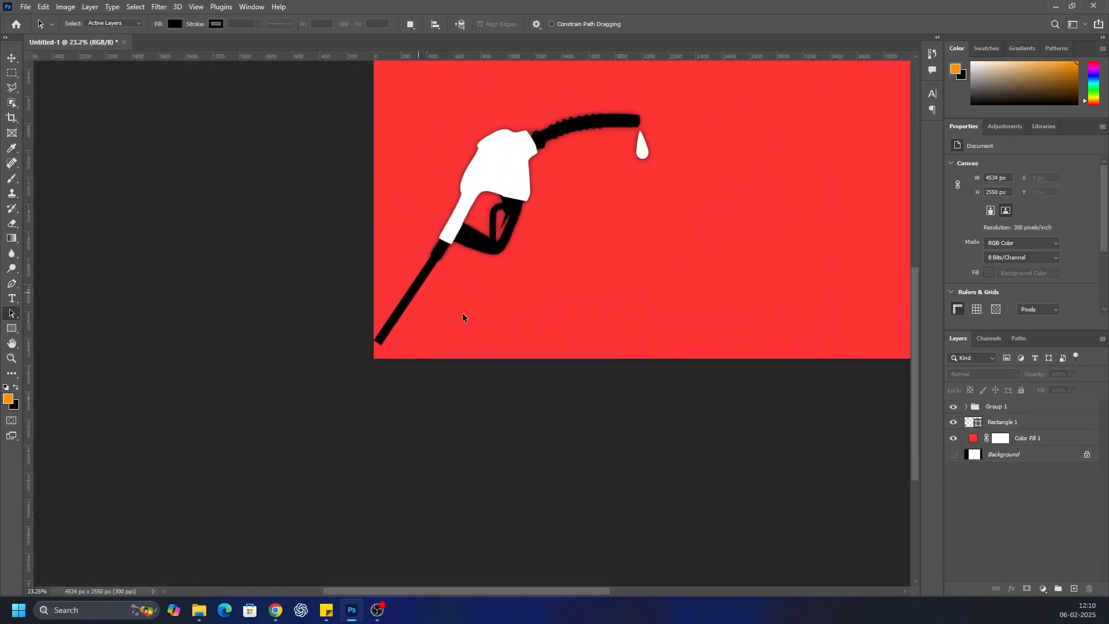
pyautogui.click(1009, 423)
pyautogui.moveTo(375, 346); pyautogui.dragTo(317, 431)
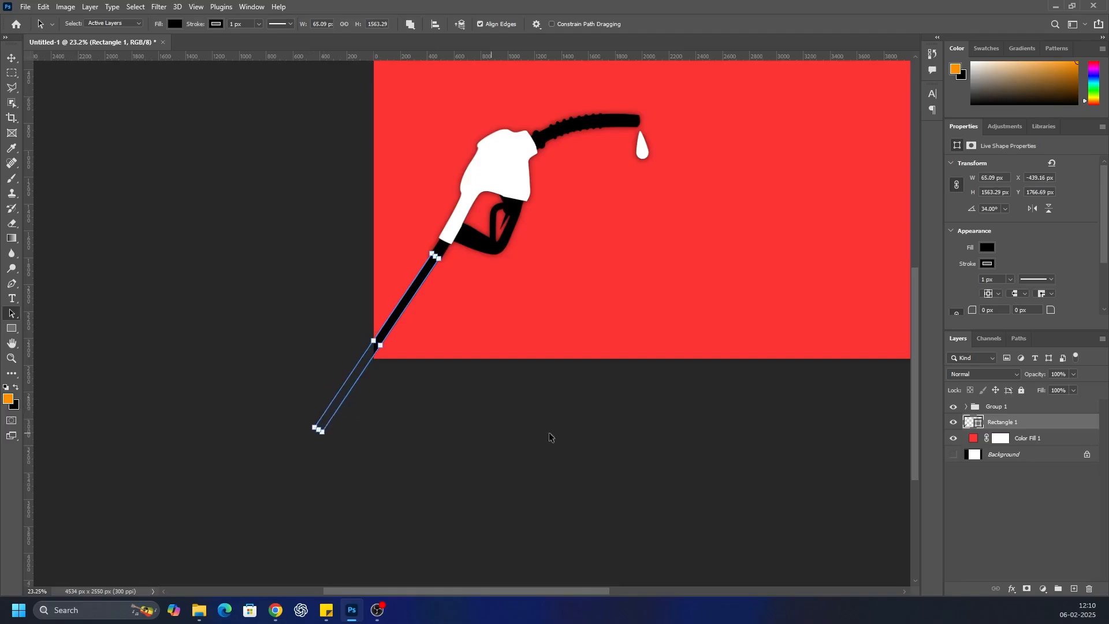
# Examine the joint between the black hose and the nozzle's end, and check the overall poster layout
pyautogui.click(538, 308)
pyautogui.scroll(10, 418, 279)
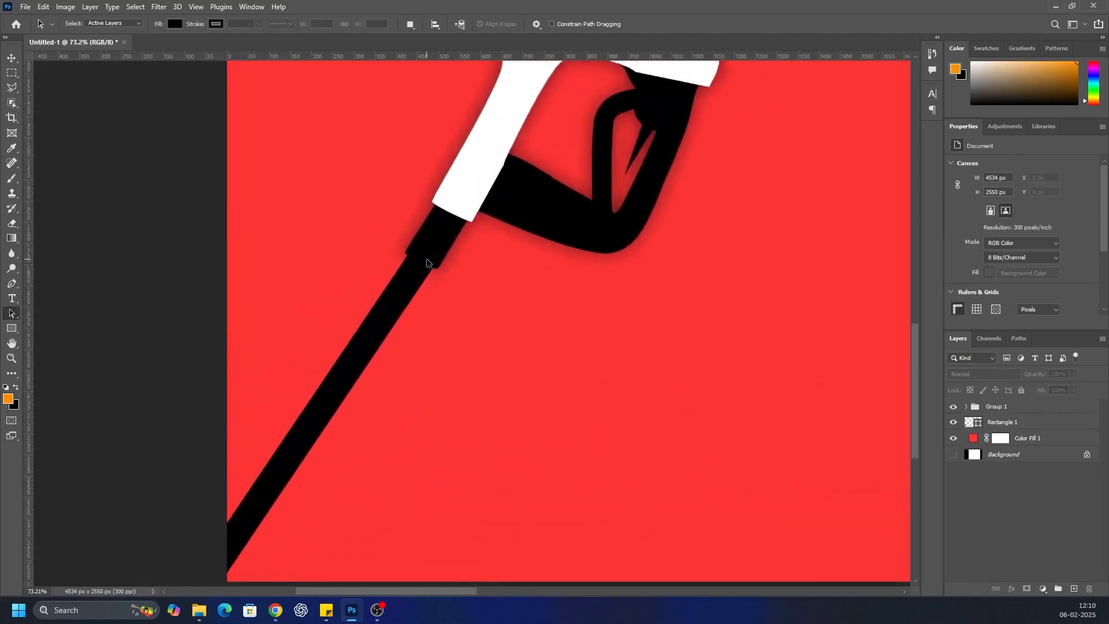
pyautogui.scroll(-6, 426, 261)
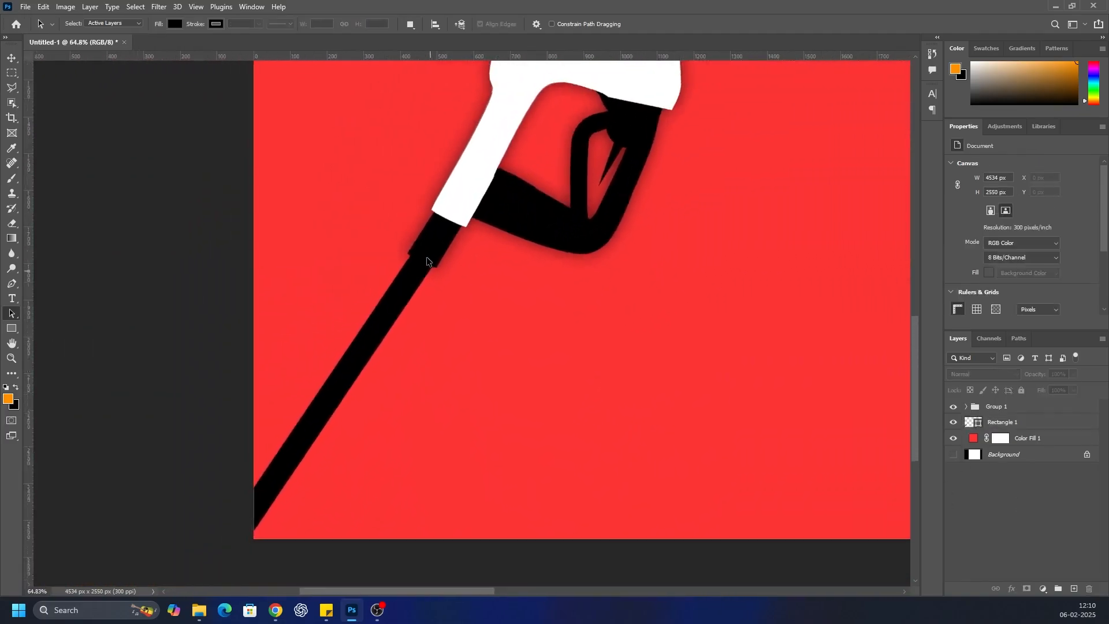
pyautogui.scroll(-2, 459, 247)
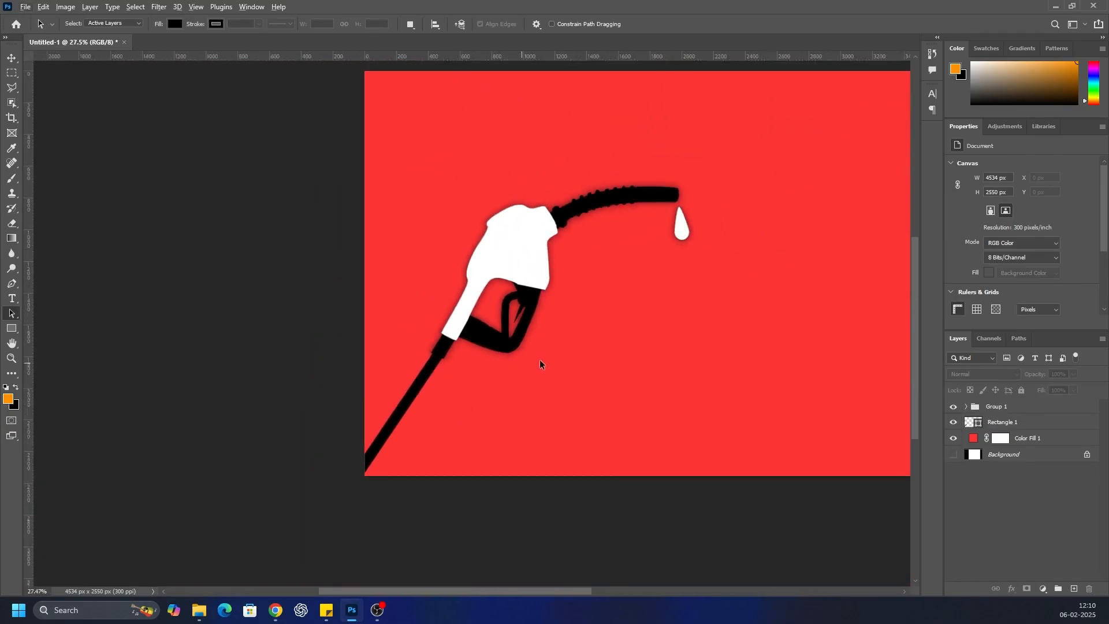
pyautogui.moveTo(383, 588); pyautogui.dragTo(453, 578)
pyautogui.scroll(-1, 387, 221)
pyautogui.scroll(1, 356, 211)
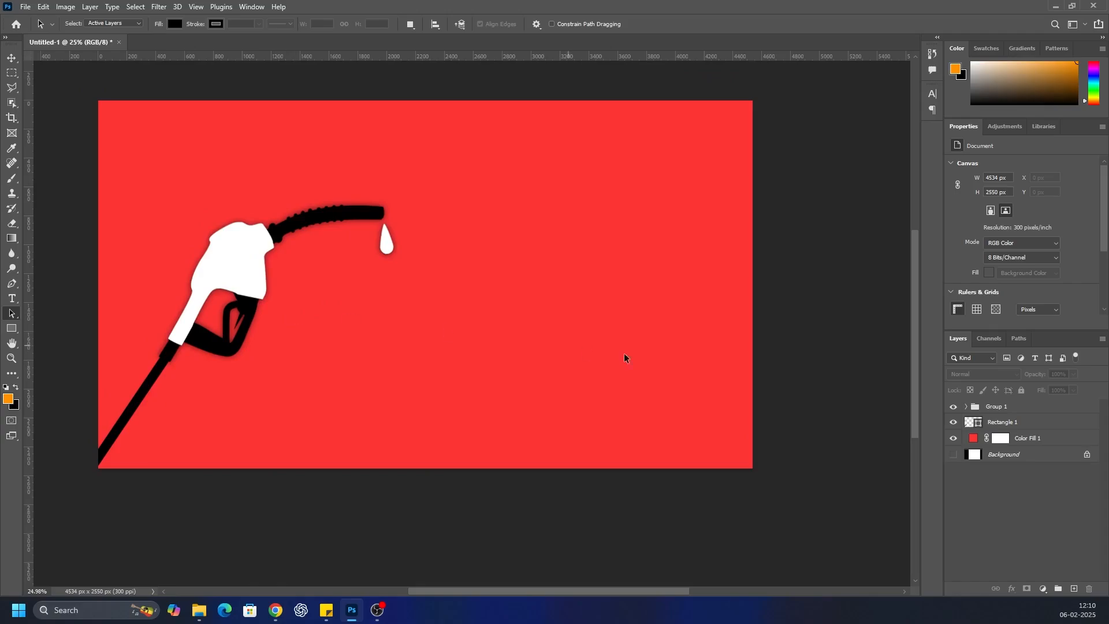
# Draw a horizontal line about 2201 px long from the nozzle's spout tip across the red background, layered above Group 1
pyautogui.click(1035, 410)
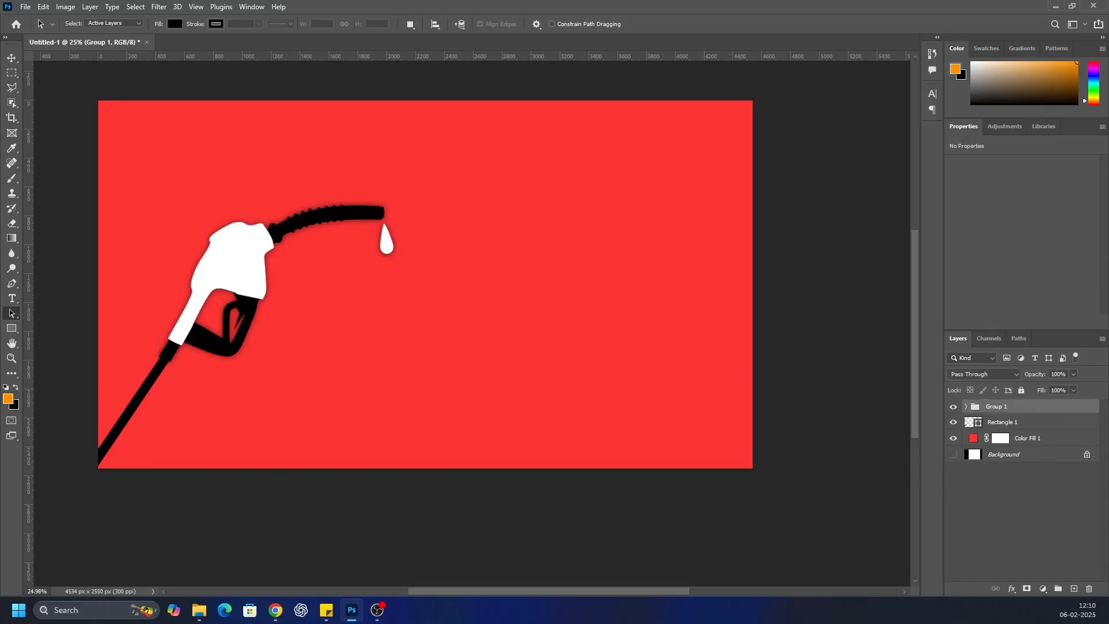
pyautogui.click(14, 330)
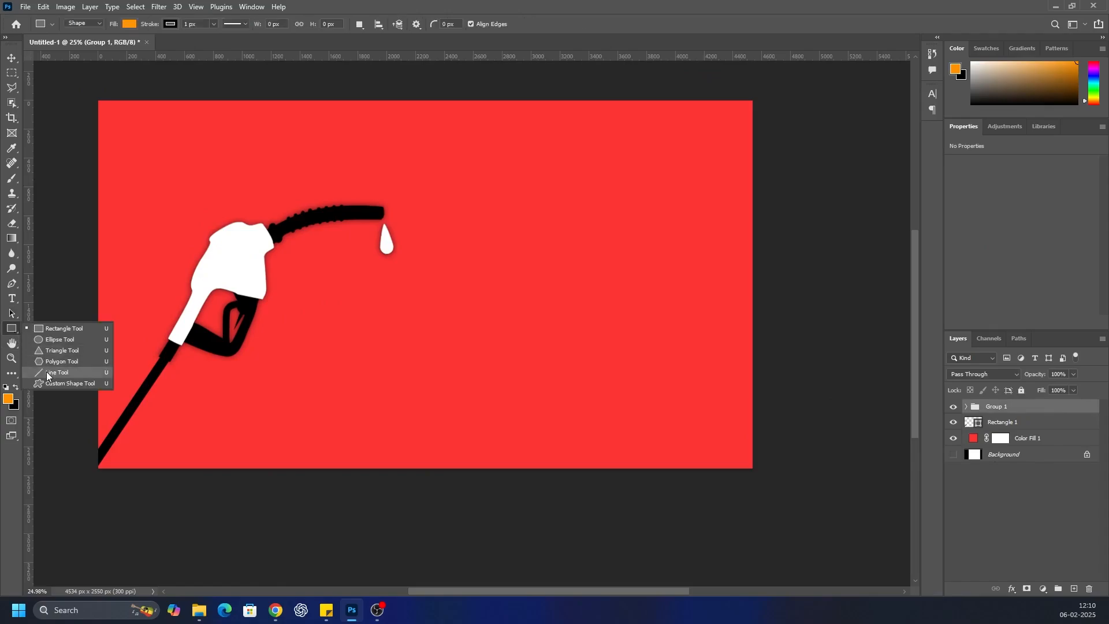
pyautogui.click(46, 372)
pyautogui.moveTo(381, 210); pyautogui.dragTo(698, 211)
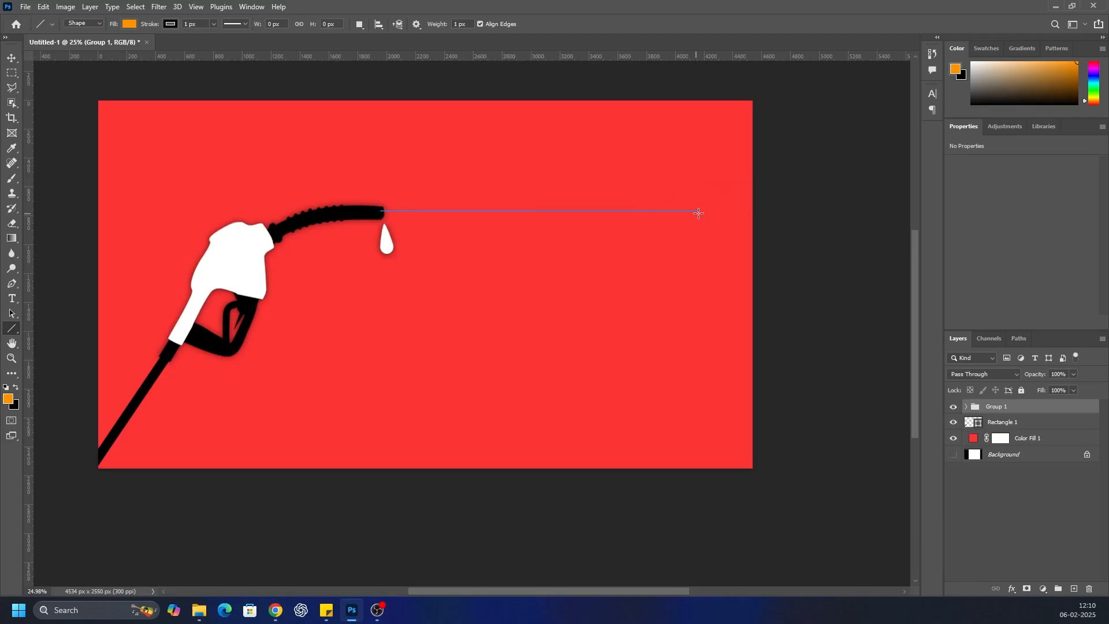
# Make the horizontal line black and set its stroke width to 10 px
pyautogui.click(989, 254)
pyautogui.click(954, 302)
pyautogui.write('10')
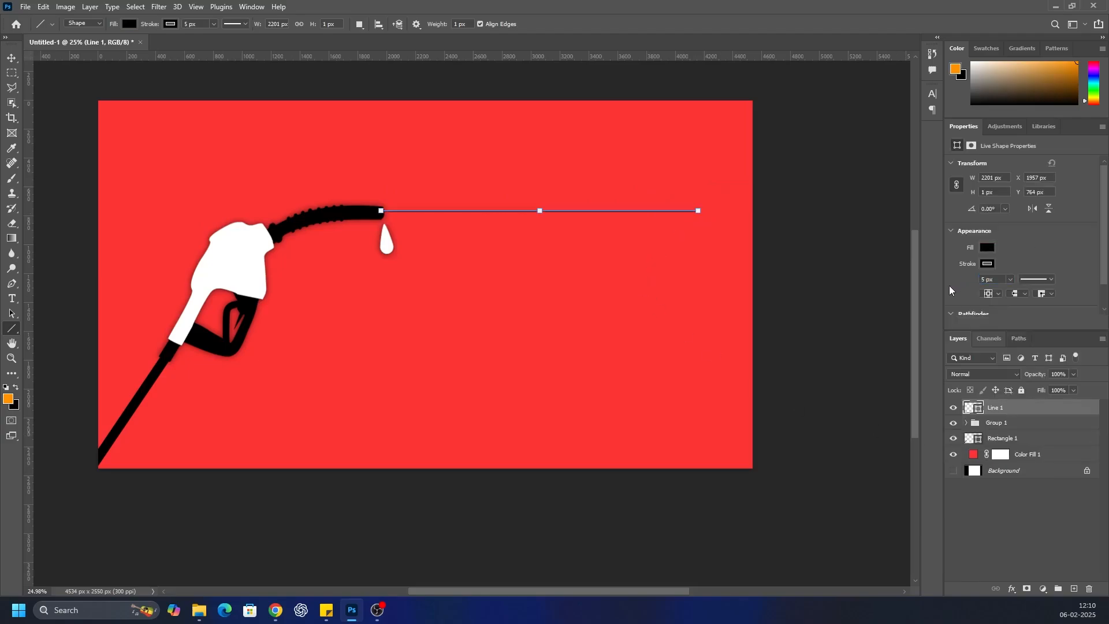
pyautogui.click(1018, 528)
pyautogui.click(993, 408)
pyautogui.click(990, 543)
pyautogui.click(1010, 409)
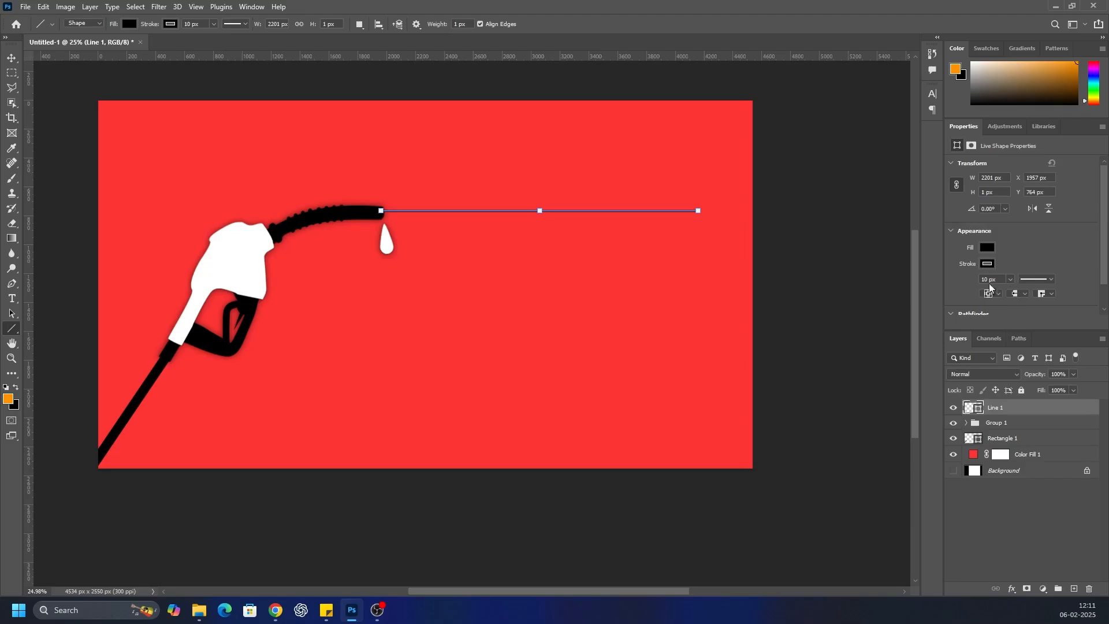
# Set the horizontal line's stroke width to 20 px and compare its thickness with the nozzle's spout
pyautogui.write('20')
pyautogui.press('Return')
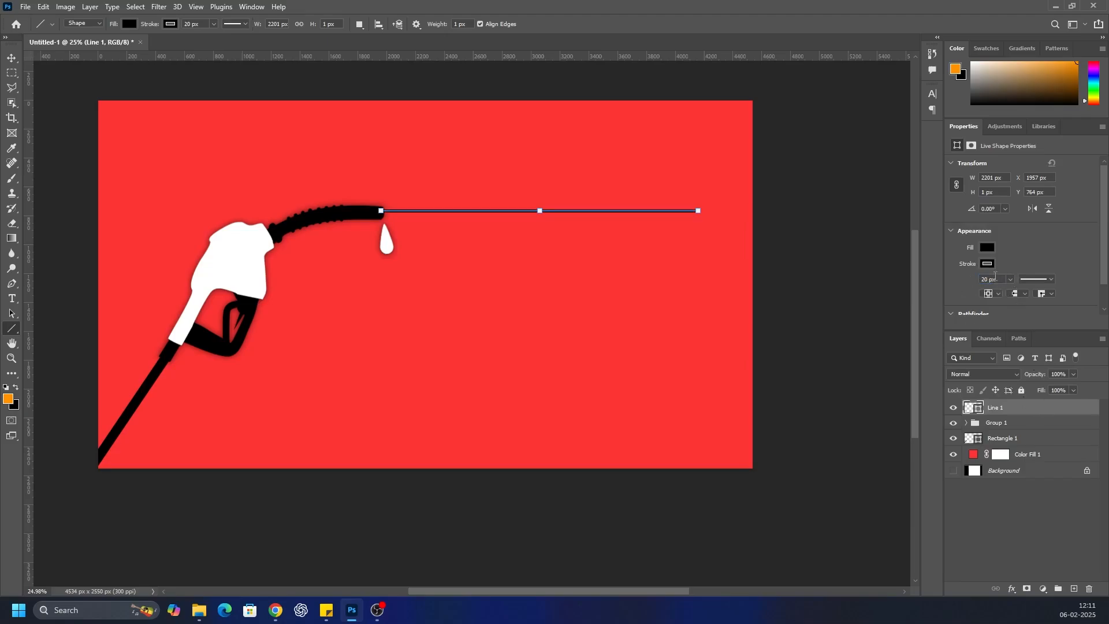
pyautogui.click(1012, 524)
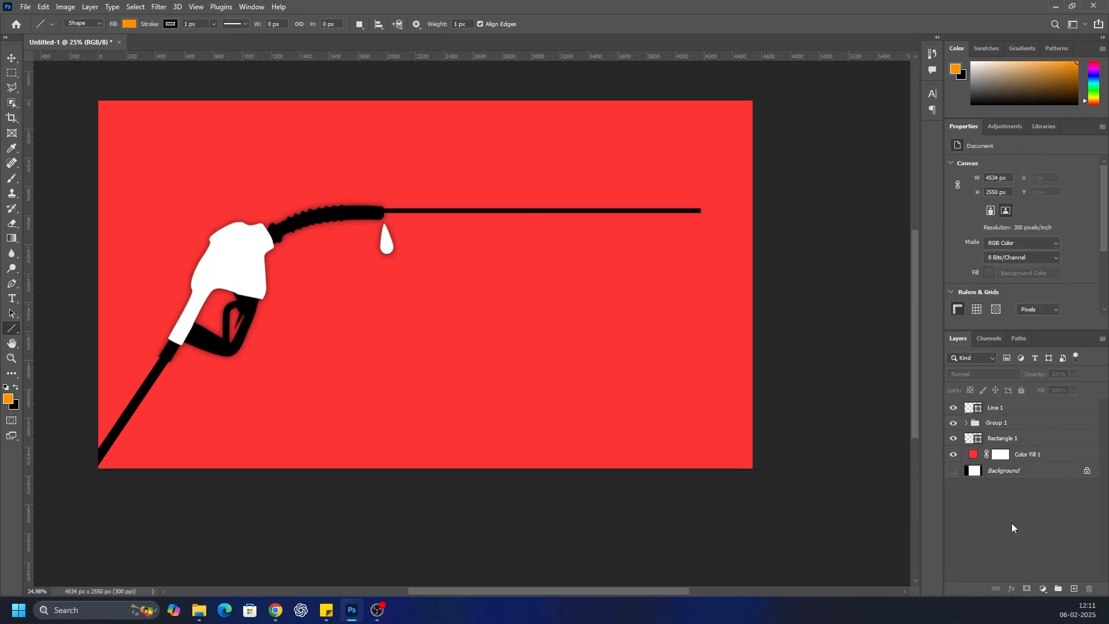
pyautogui.click(996, 408)
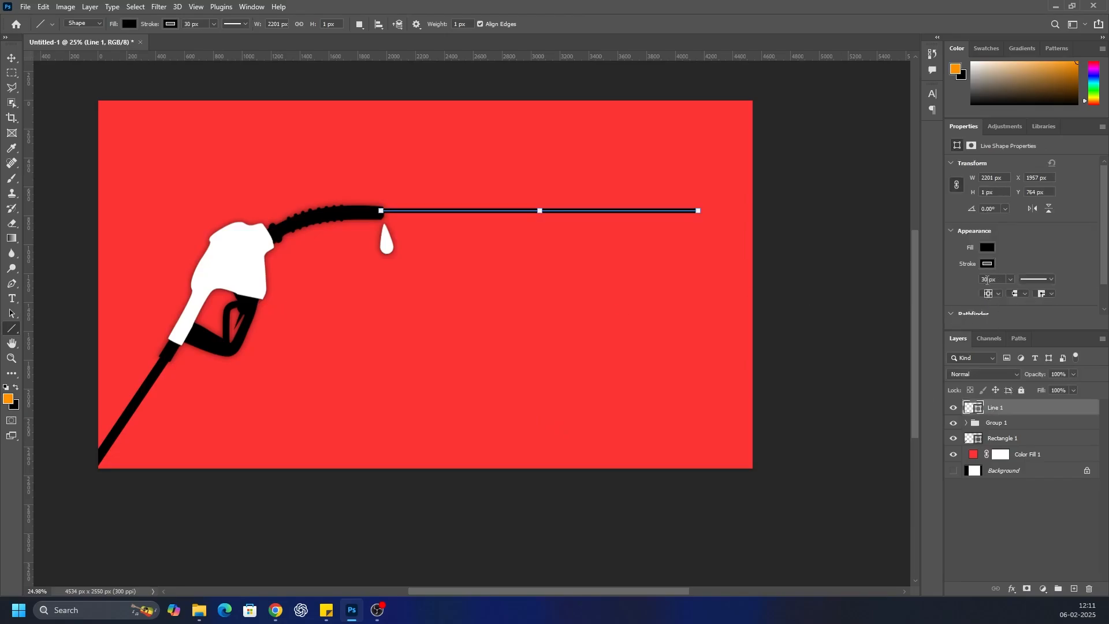
pyautogui.click(1004, 524)
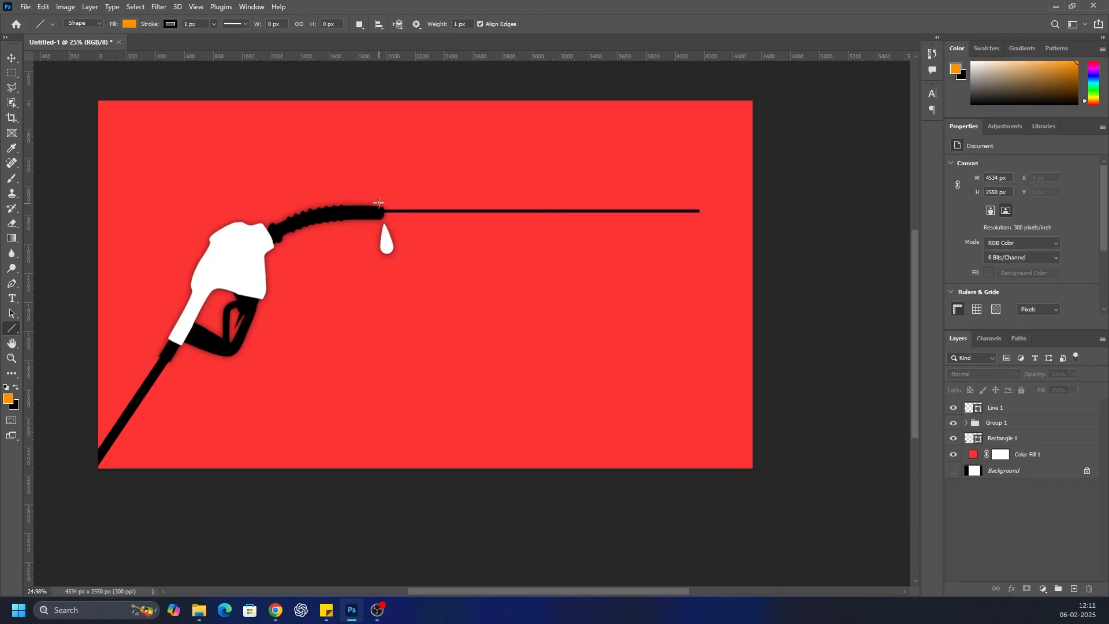
pyautogui.scroll(-3, 347, 168)
pyautogui.scroll(3, 439, 217)
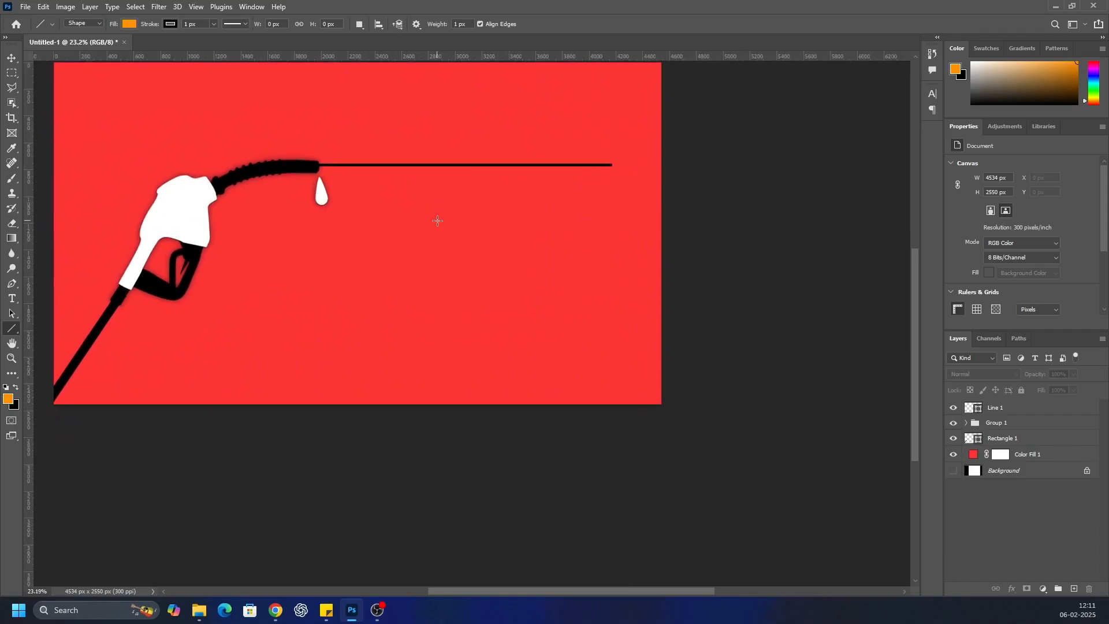
pyautogui.scroll(-1, 511, 150)
pyautogui.scroll(1, 483, 161)
pyautogui.scroll(1, 476, 168)
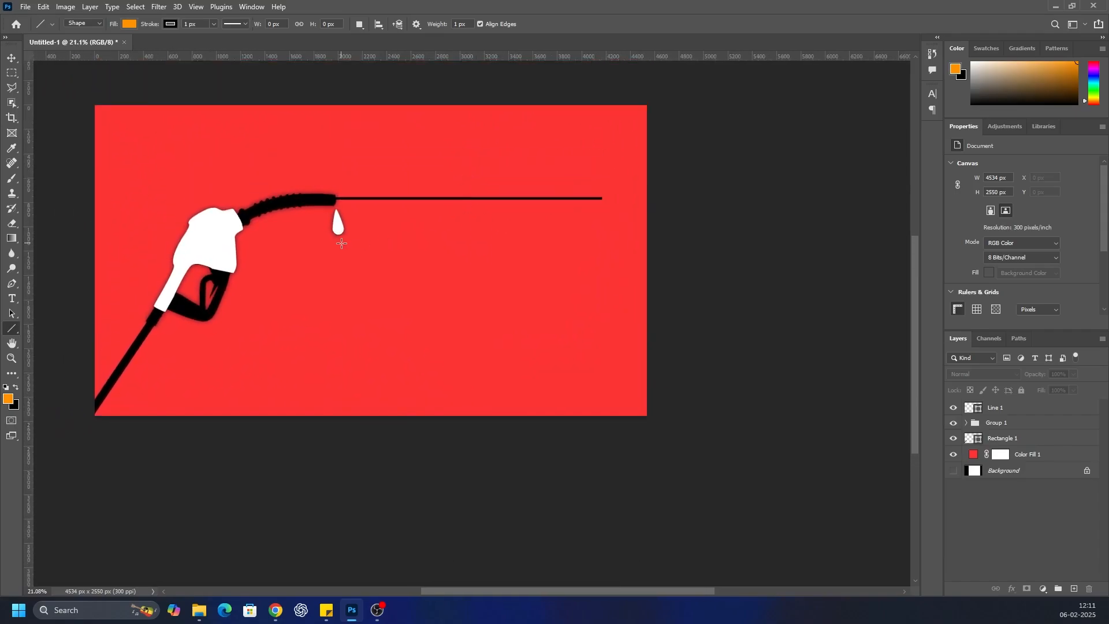
# Start placing an embedded image above the Line 1 layer
pyautogui.click(1019, 412)
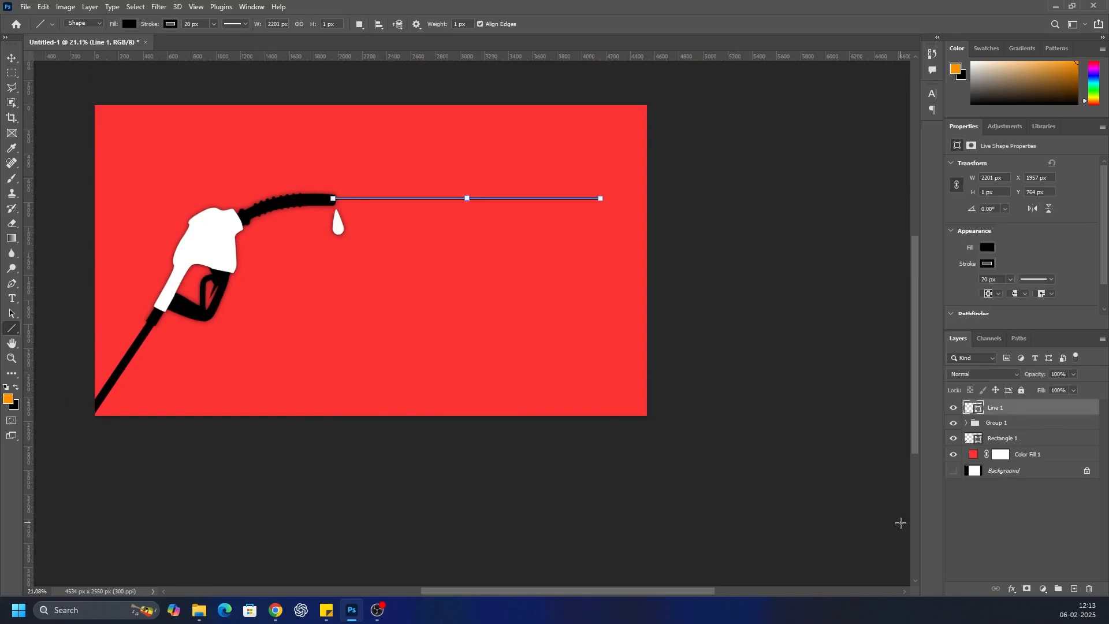
pyautogui.click(26, 6)
pyautogui.click(56, 235)
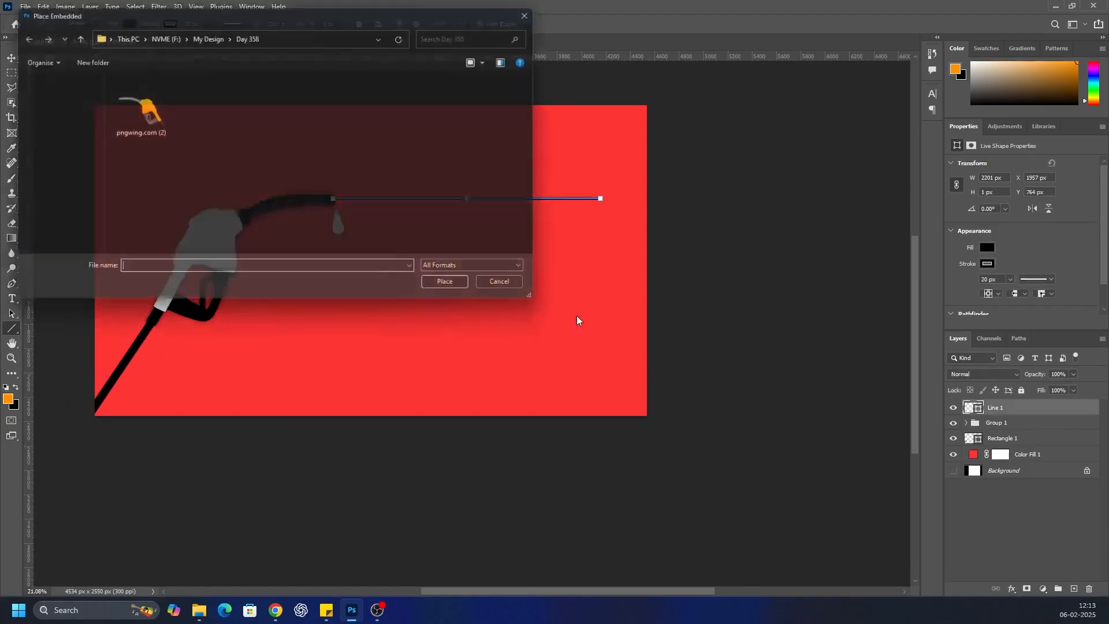
# Try to transfer the flag image pngwing.com (2) from the Downloads folder to the Day 358 folder
pyautogui.scroll(3, 46, 173)
pyautogui.click(49, 173)
pyautogui.click(144, 130)
pyautogui.rightClick(136, 129)
pyautogui.click(167, 407)
pyautogui.click(14, 37)
pyautogui.rightClick(295, 201)
pyautogui.click(295, 253)
pyautogui.click(402, 164)
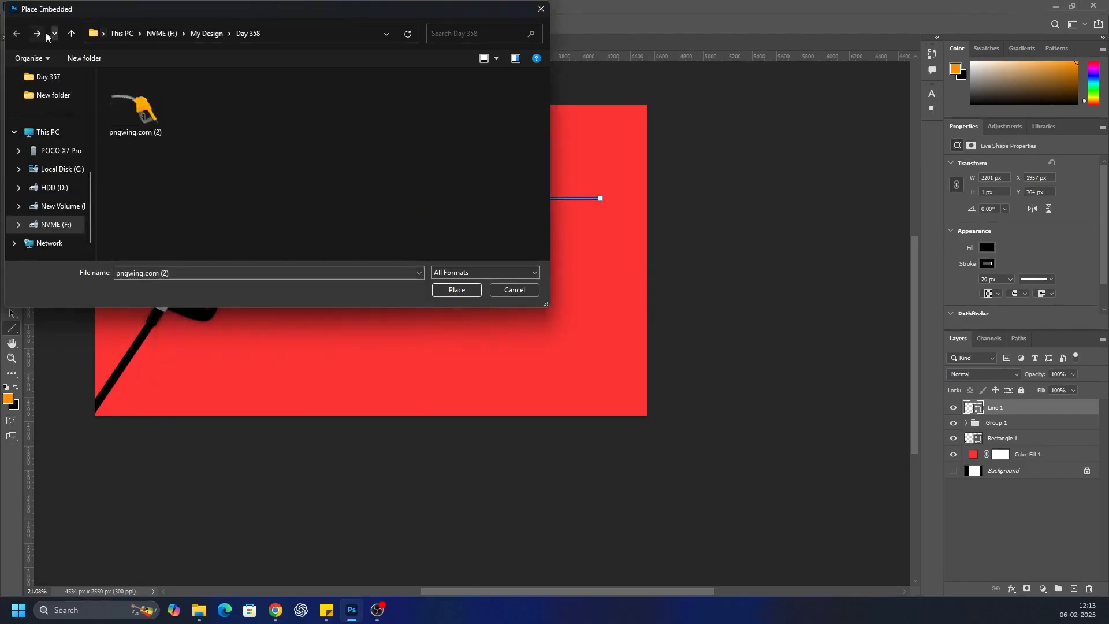
# Rename the flag image in the Downloads folder to hkg
pyautogui.scroll(5, 38, 197)
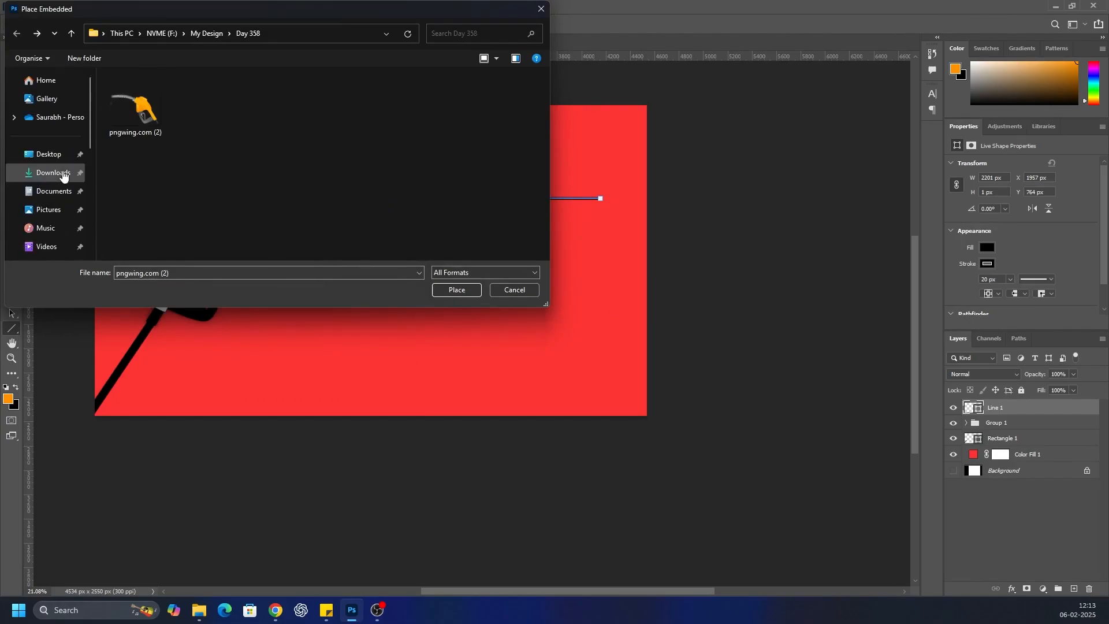
pyautogui.click(62, 175)
pyautogui.click(134, 145)
pyautogui.press('F2')
pyautogui.write('hkg')
pyautogui.press('Escape')
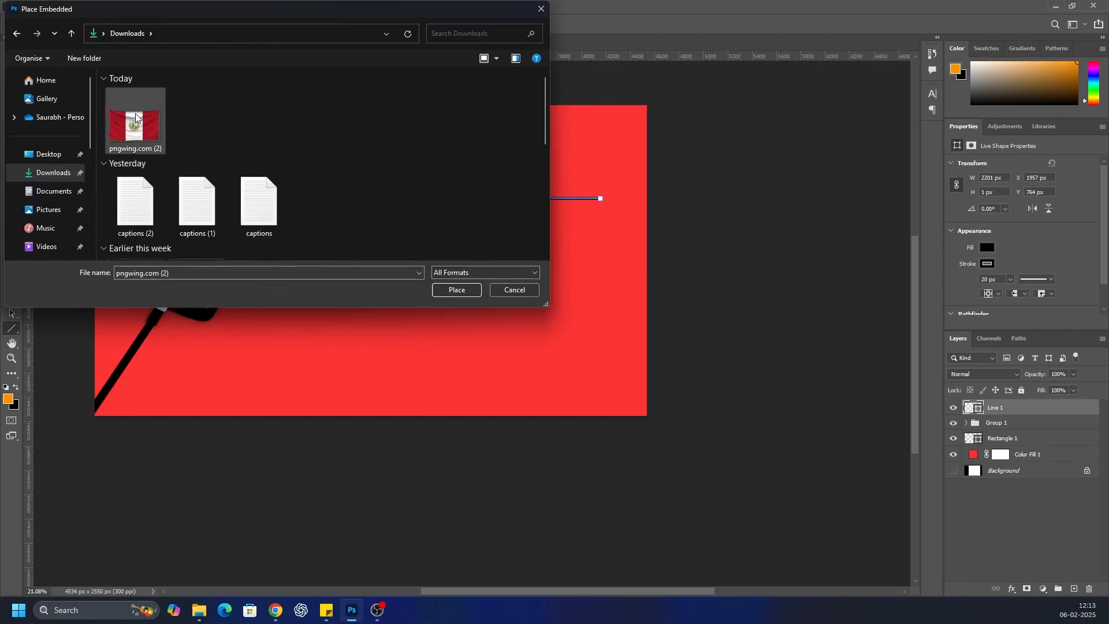
pyautogui.press('F2')
pyautogui.write('jhmhj')
pyautogui.press('Return')
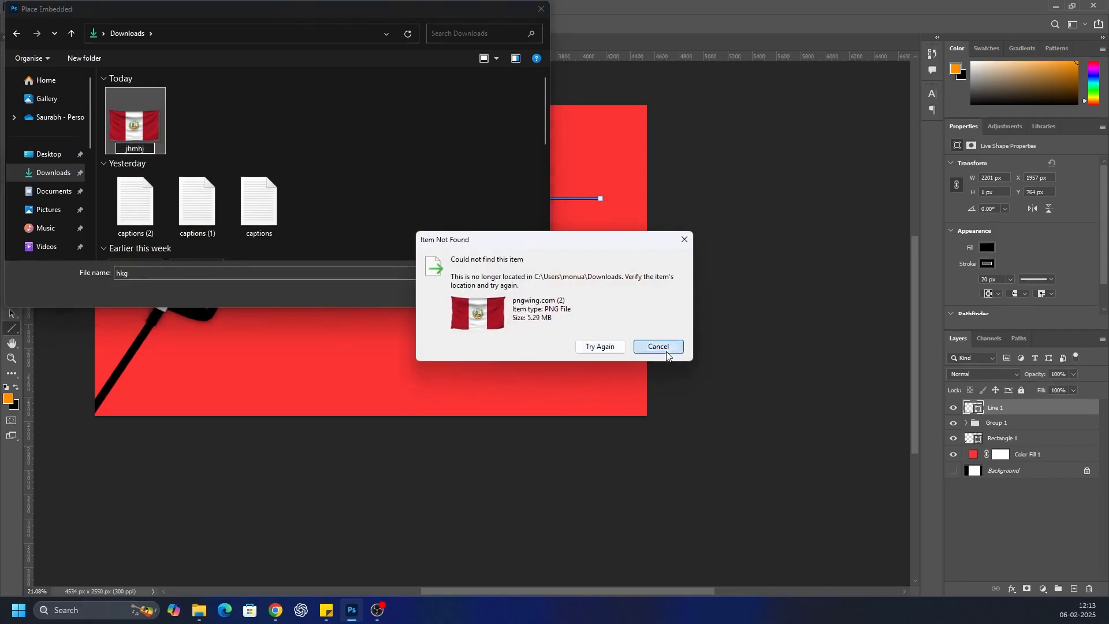
pyautogui.click(658, 347)
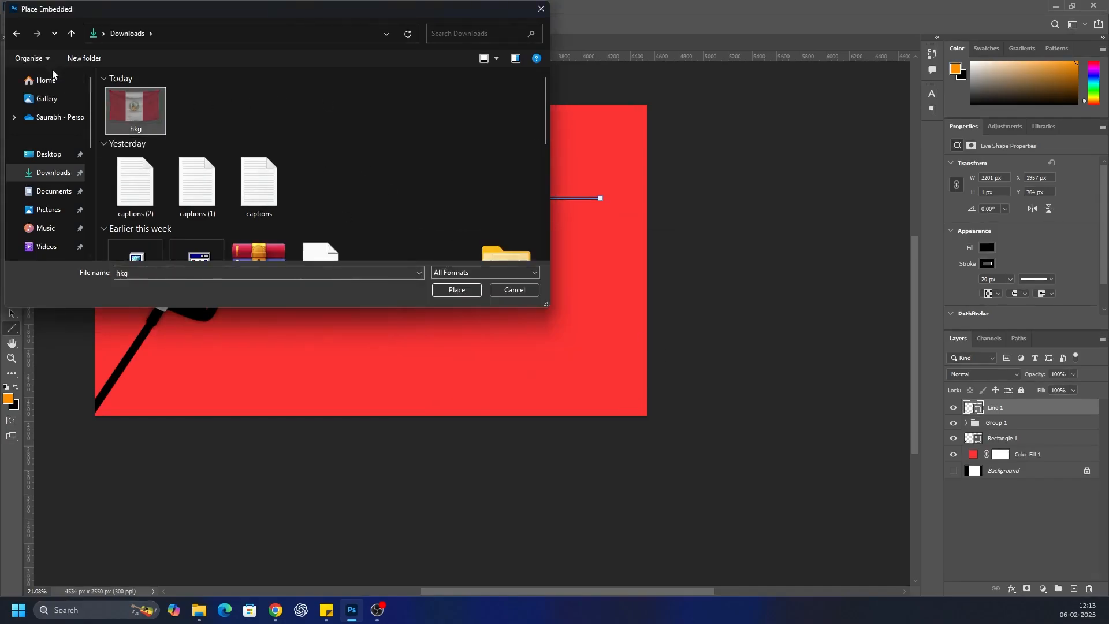
# Move hkg into the Day 358 folder and place it as an embedded image on the canvas
pyautogui.click(17, 34)
pyautogui.rightClick(268, 155)
pyautogui.click(296, 218)
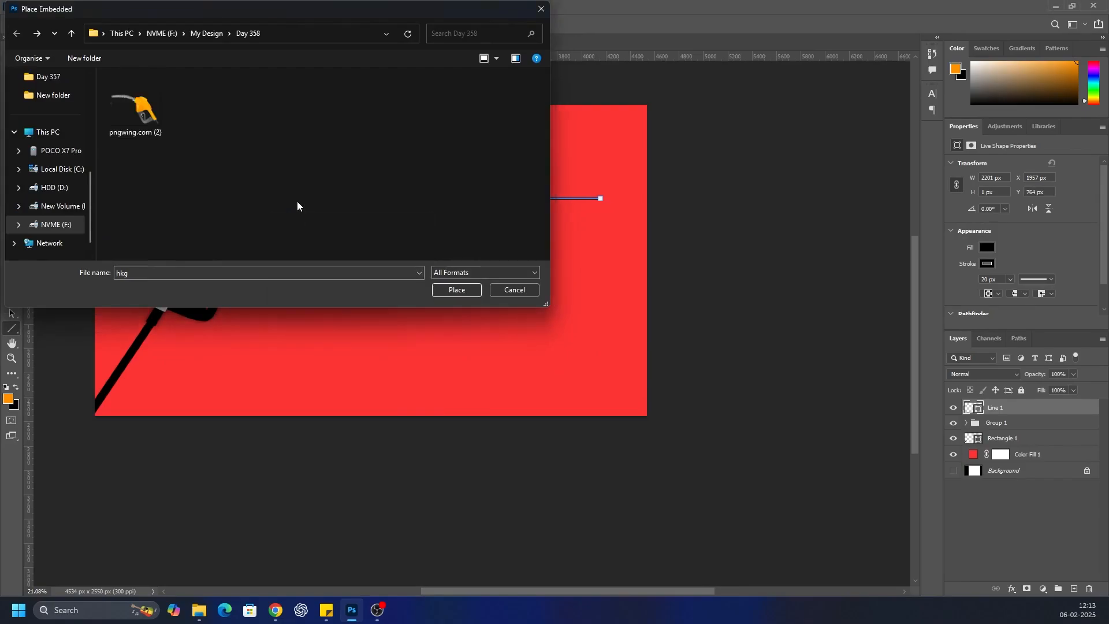
pyautogui.click(451, 293)
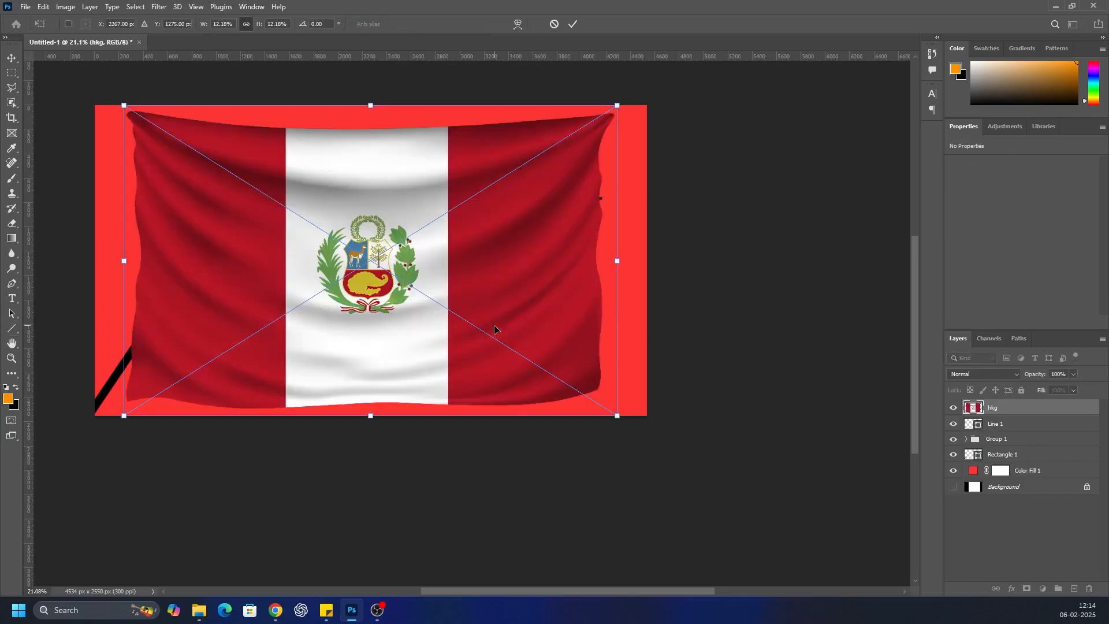
# Scale the flag image to about 5.89% and position it hanging beneath the black line, beside the drop
pyautogui.moveTo(617, 106); pyautogui.dragTo(389, 248)
pyautogui.moveTo(294, 306); pyautogui.dragTo(506, 251)
pyautogui.moveTo(601, 193); pyautogui.dragTo(576, 207)
pyautogui.moveTo(442, 254); pyautogui.dragTo(451, 236)
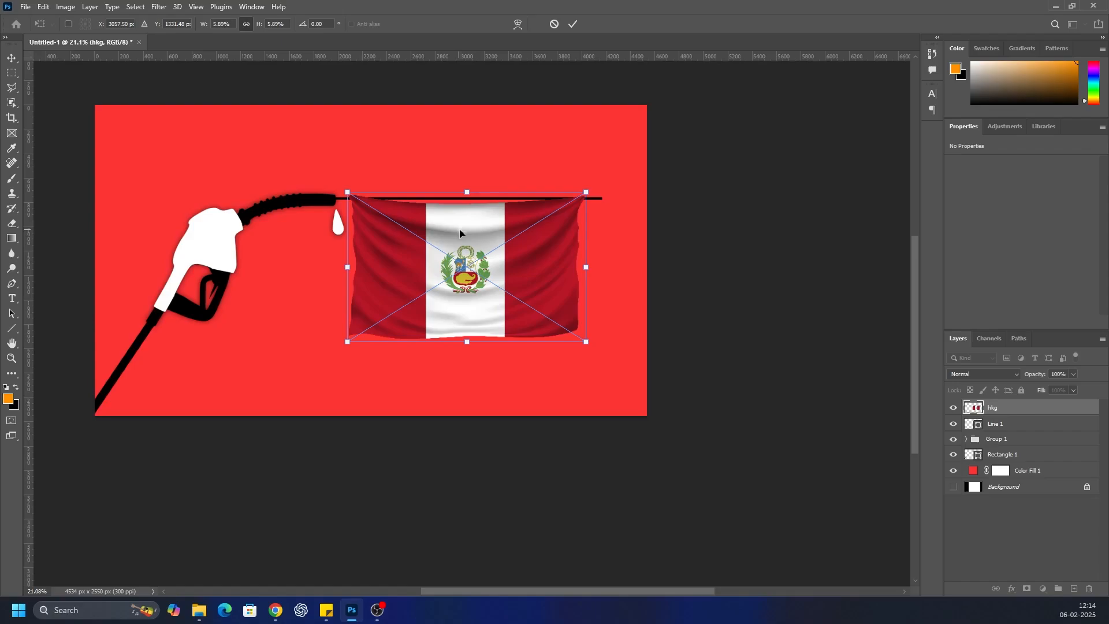
pyautogui.press('Return')
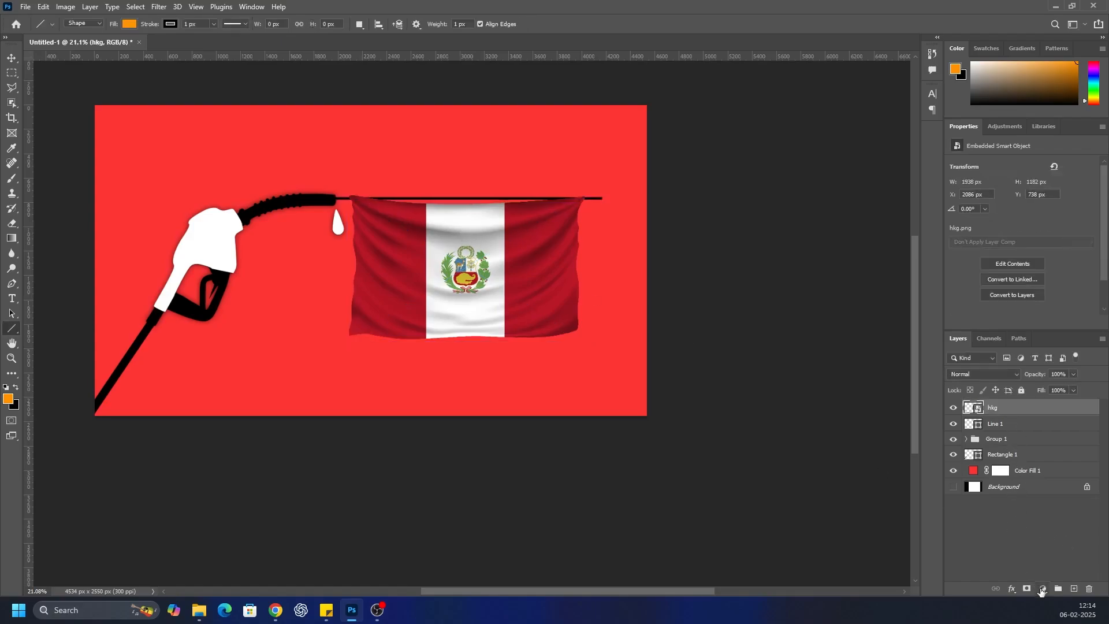
# Turn the flag white with a Hue/Saturation adjustment clipped to its layer, with Lightness at +100
pyautogui.click(1044, 588)
pyautogui.click(1038, 479)
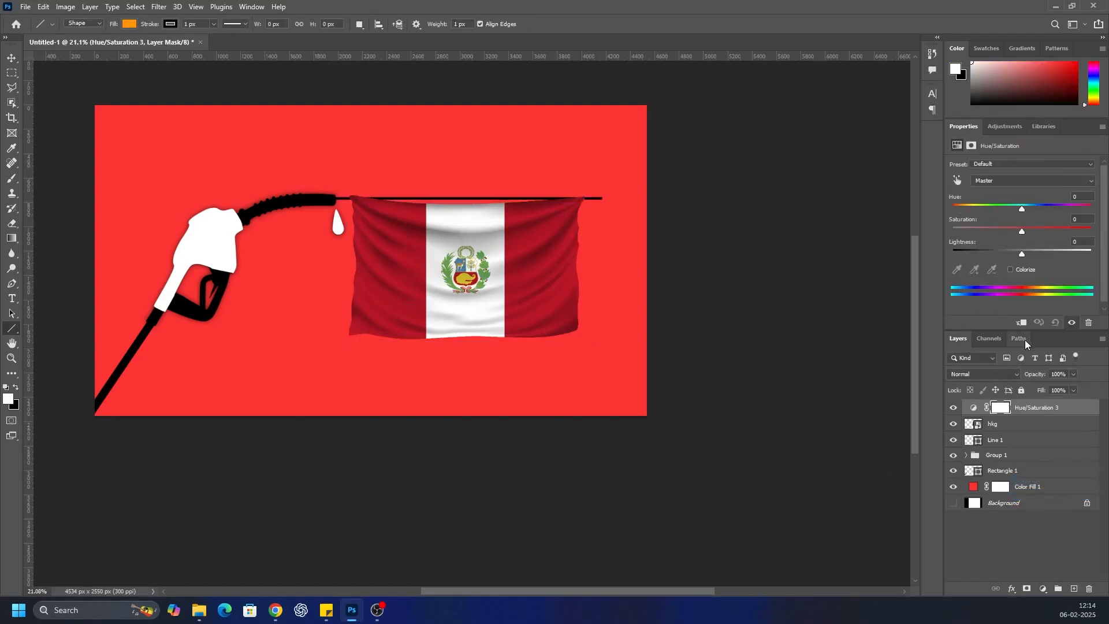
pyautogui.moveTo(1021, 252); pyautogui.dragTo(1106, 259)
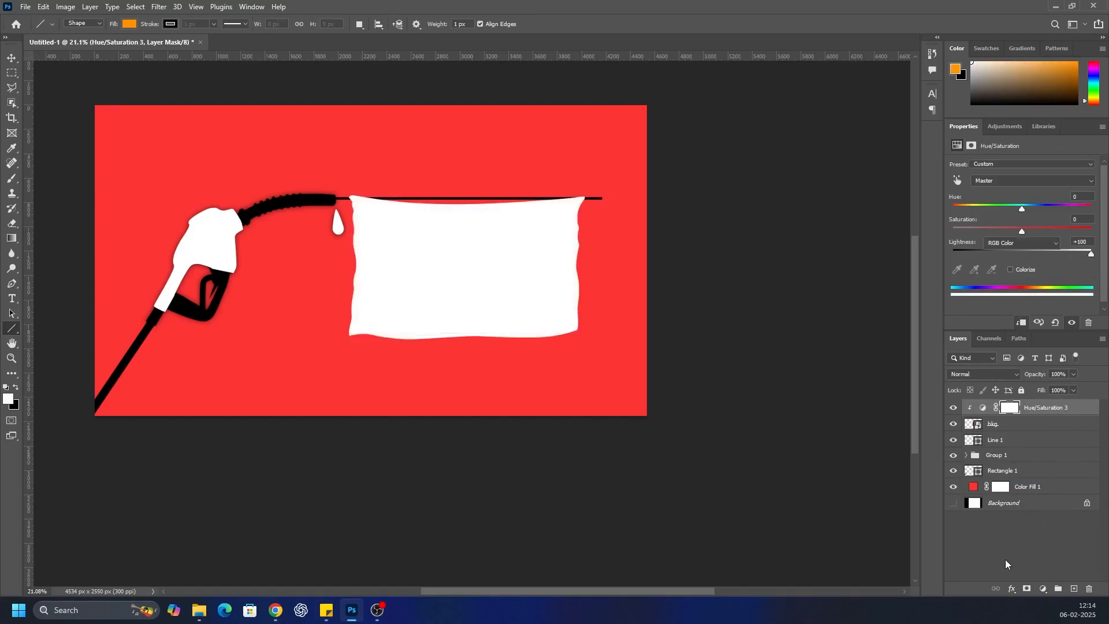
# Raise the white flag to a centre Y of about 1275 px so its sagging upper edge covers the black line
pyautogui.click(985, 426)
pyautogui.hotkey('ctrl', 't')
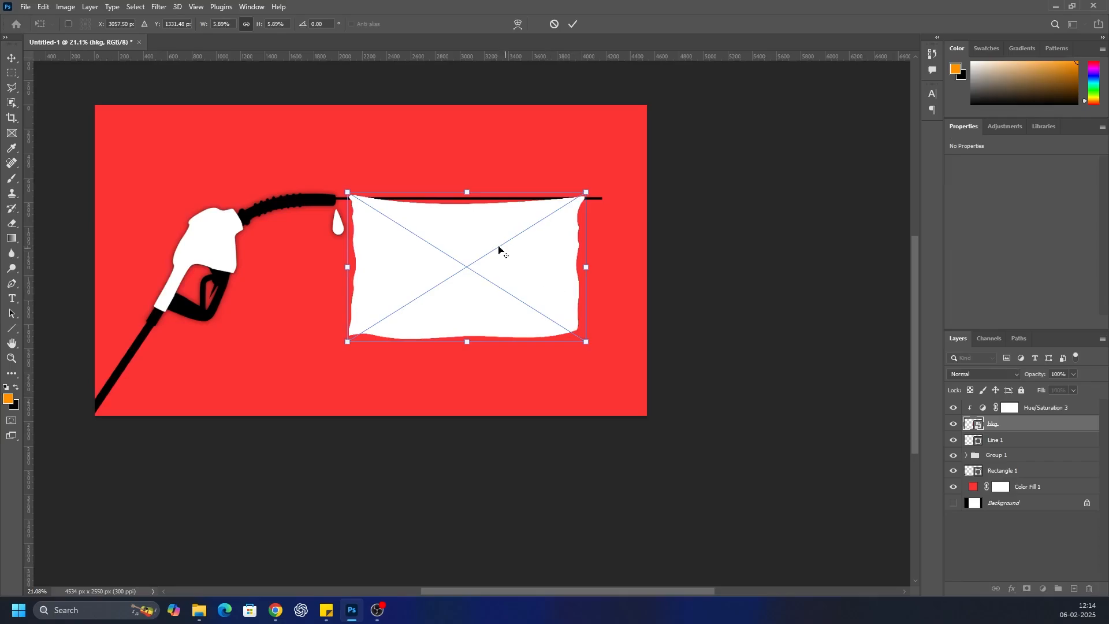
pyautogui.scroll(3, 503, 252)
pyautogui.moveTo(445, 220); pyautogui.dragTo(446, 226)
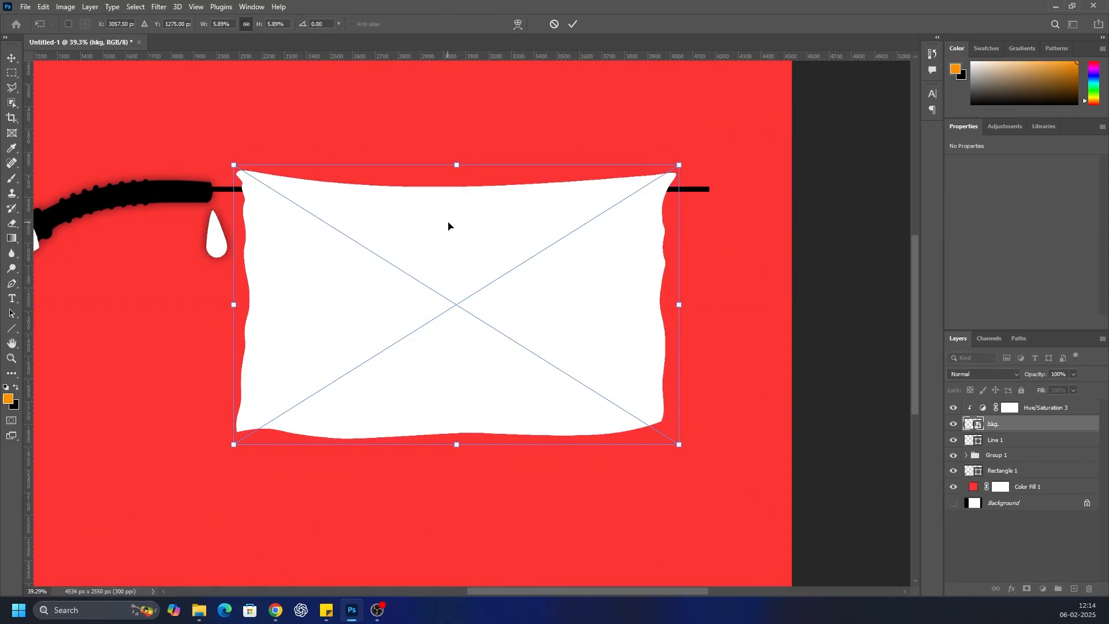
pyautogui.press('Return')
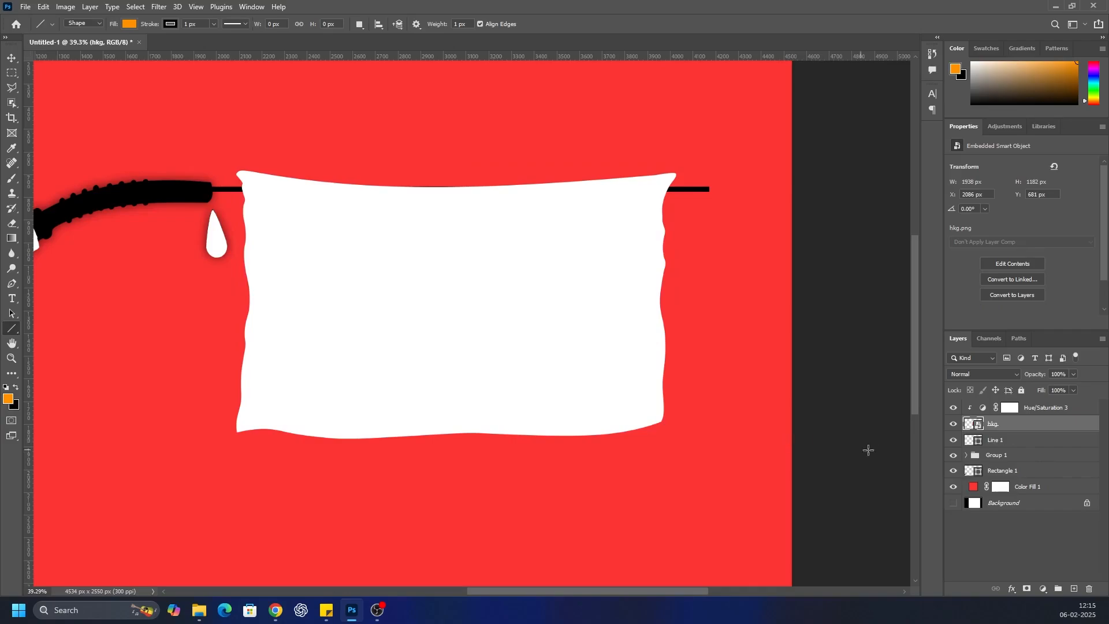
# Rasterize the flag layer, erase its part above the black line within a rectangular selection, and deselect
pyautogui.scroll(3, 324, 239)
pyautogui.moveTo(17, 75); pyautogui.dragTo(46, 71)
pyautogui.moveTo(185, 138); pyautogui.dragTo(805, 171)
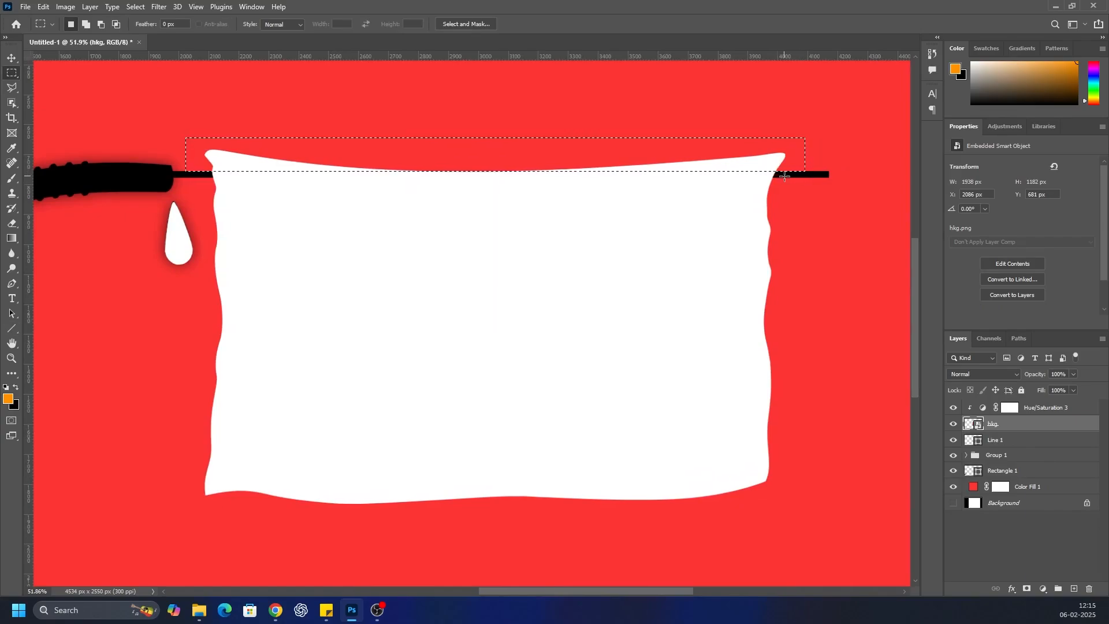
pyautogui.click(12, 223)
pyautogui.click(225, 167)
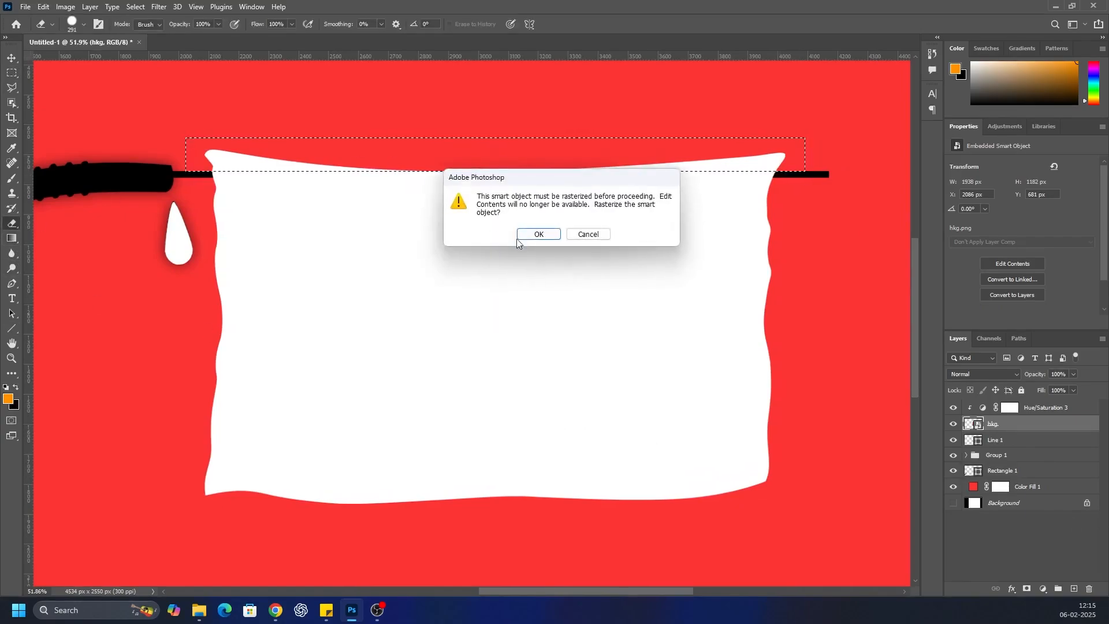
pyautogui.click(540, 235)
pyautogui.moveTo(220, 165); pyautogui.dragTo(783, 164)
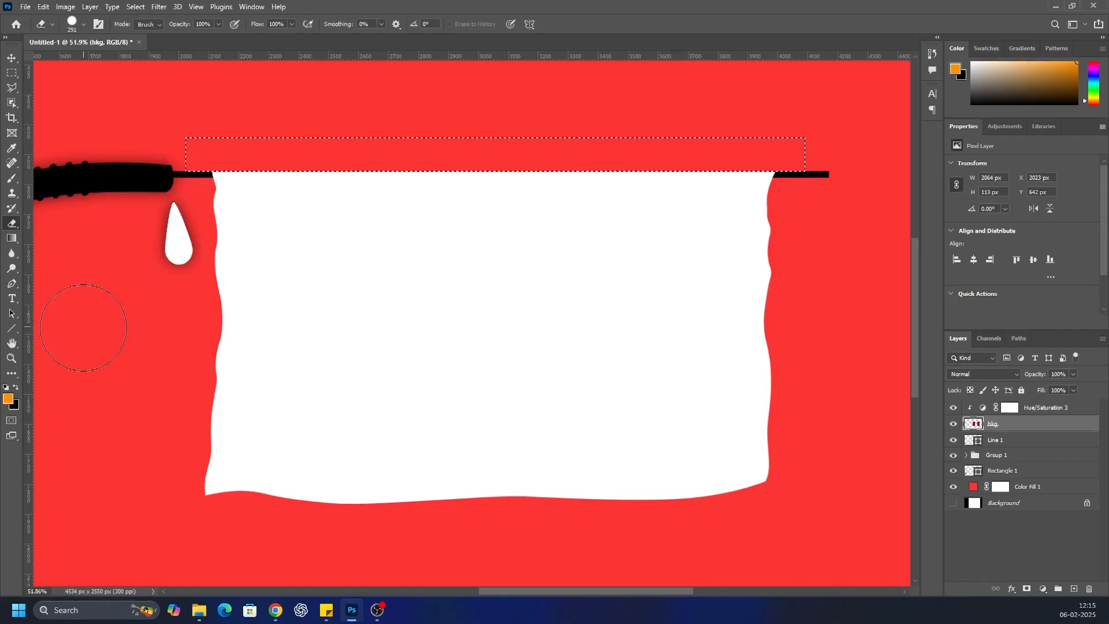
pyautogui.click(138, 8)
pyautogui.click(142, 30)
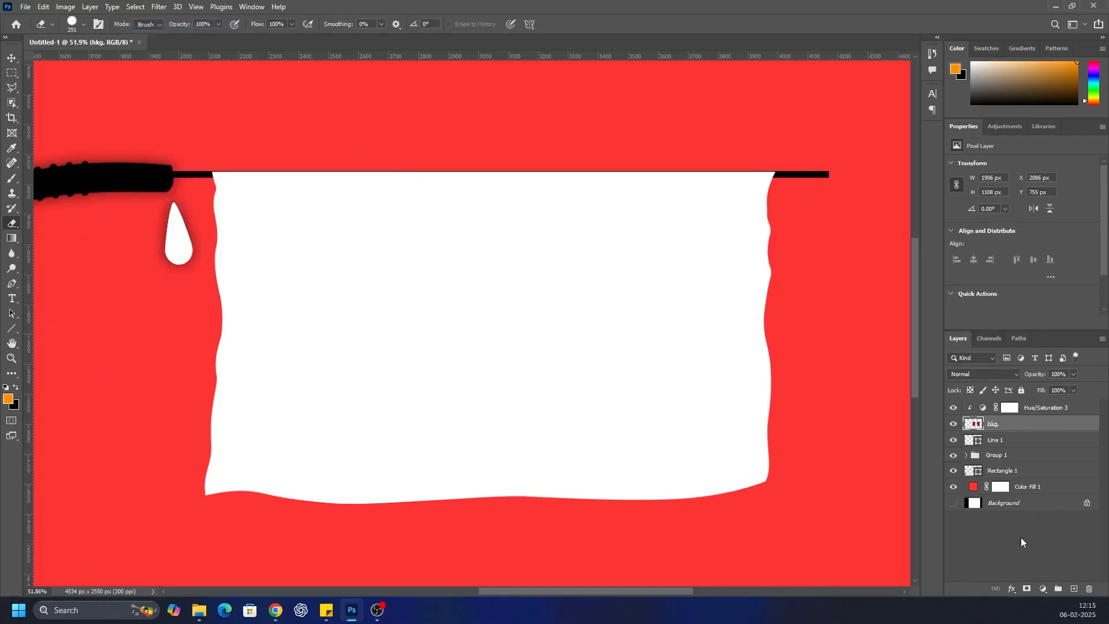
# Adjust the white flag with a free transform so its upper edge fully covers the black line
pyautogui.hotkey('ctrl', 't')
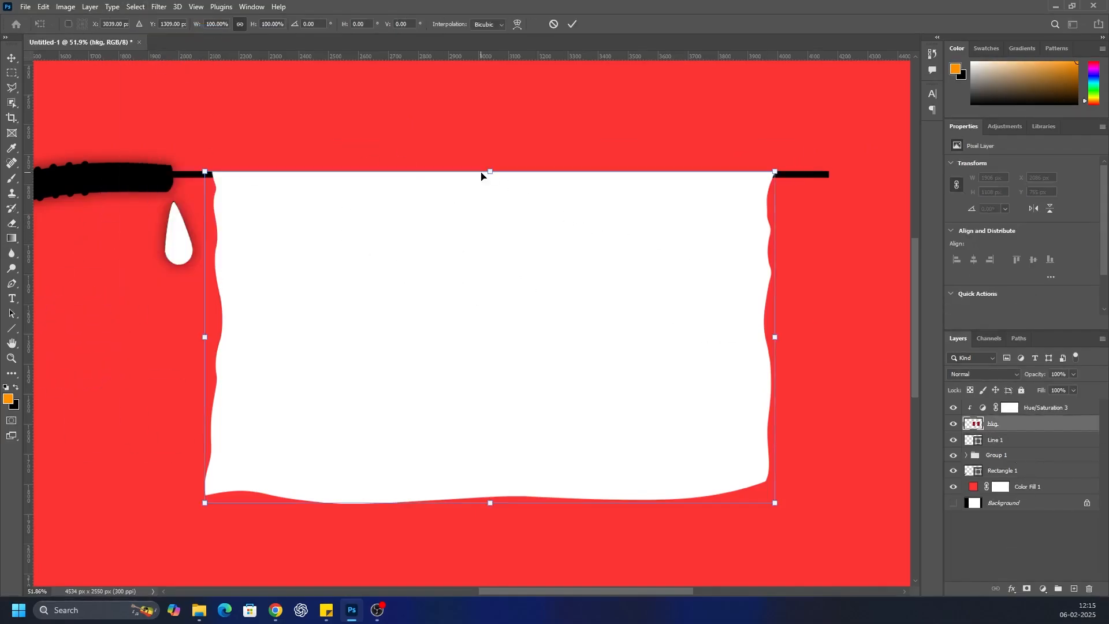
pyautogui.scroll(3, 483, 174)
pyautogui.moveTo(498, 184); pyautogui.dragTo(498, 181)
pyautogui.click(1001, 539)
pyautogui.scroll(-4, 426, 211)
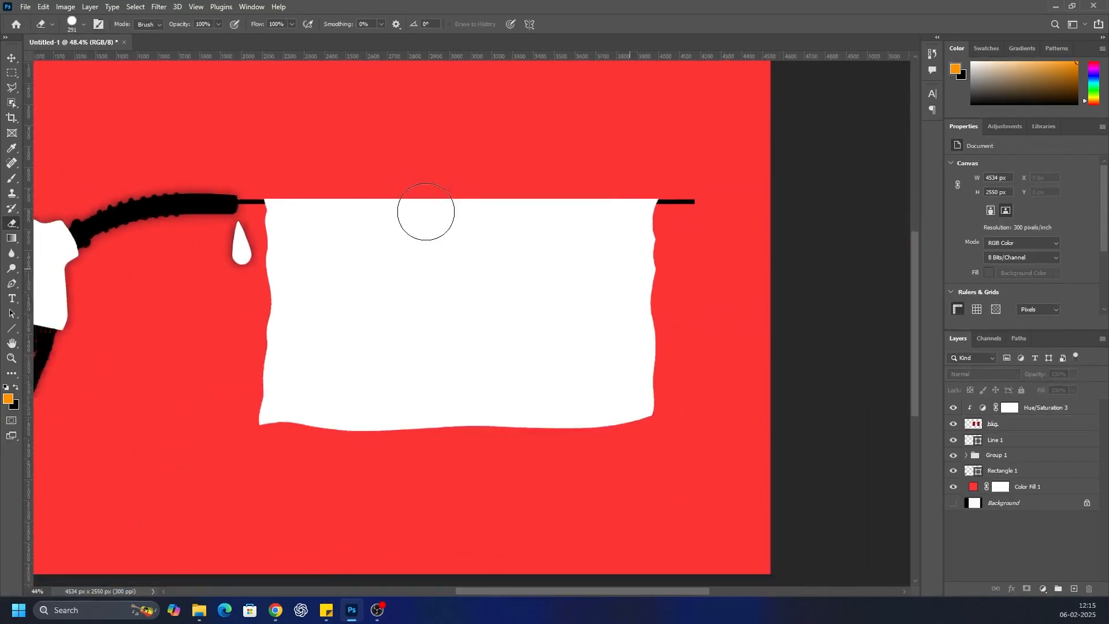
pyautogui.scroll(-2, 426, 212)
pyautogui.scroll(3, 413, 317)
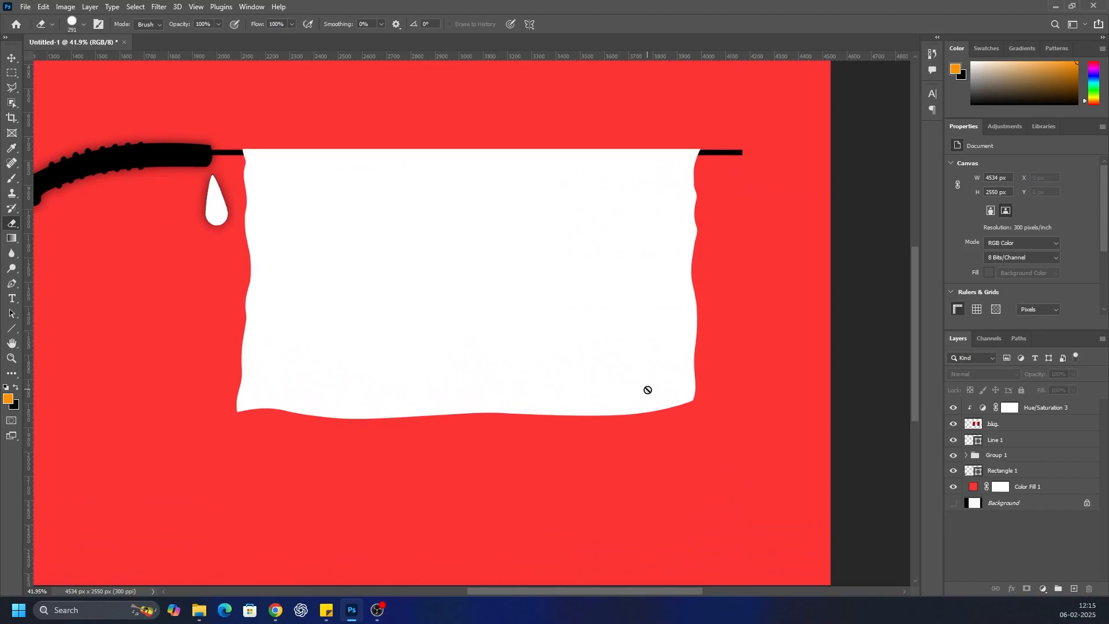
pyautogui.scroll(-3, 547, 280)
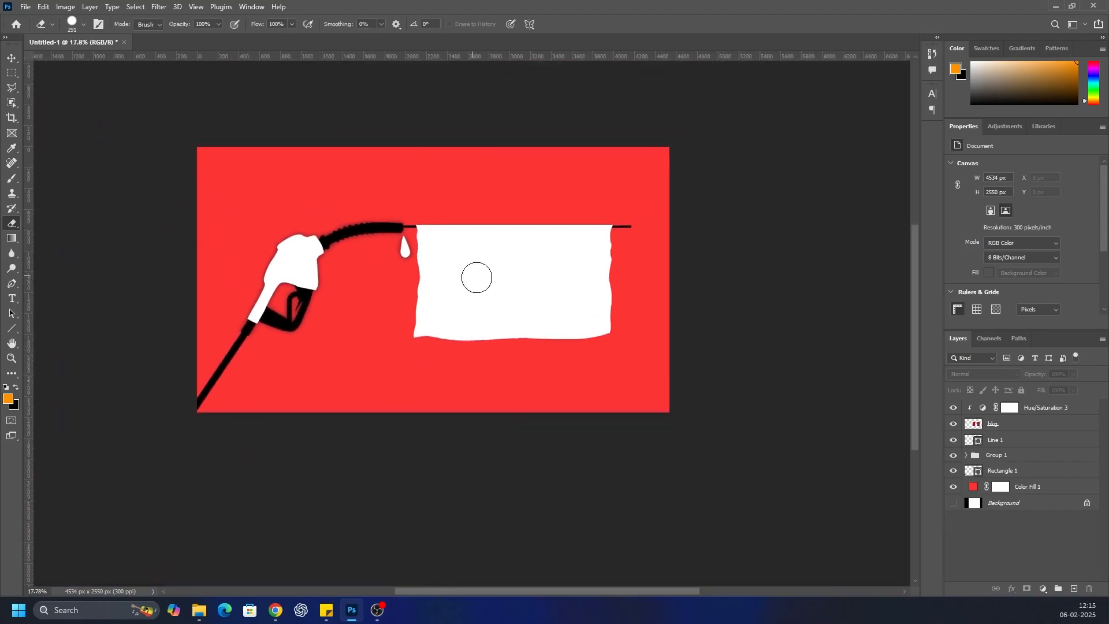
pyautogui.scroll(1, 477, 278)
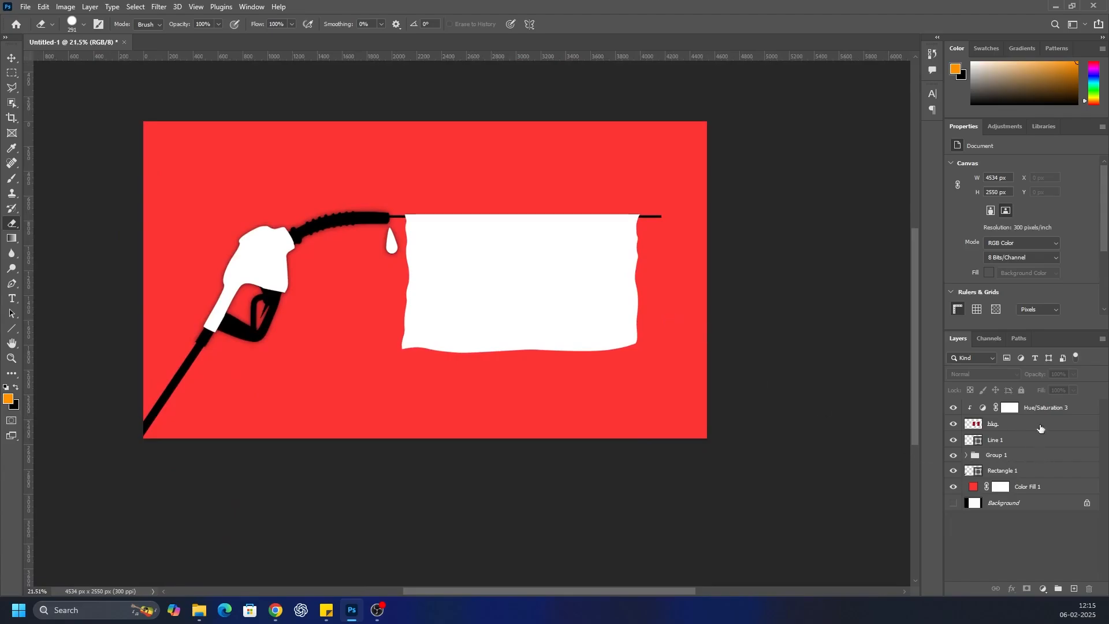
# Turn the flag black by lowering the Lightness of its clipped Hue/Saturation 3 adjustment to the minimum
pyautogui.click(1042, 410)
pyautogui.moveTo(1021, 254); pyautogui.dragTo(904, 248)
pyautogui.click(988, 562)
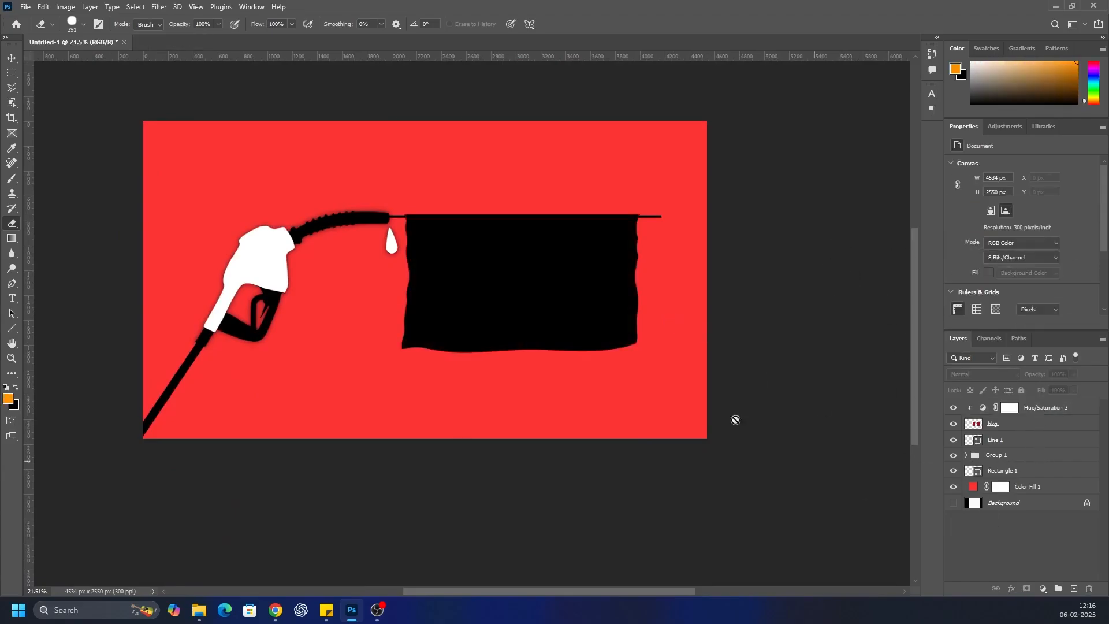
pyautogui.scroll(2, 426, 258)
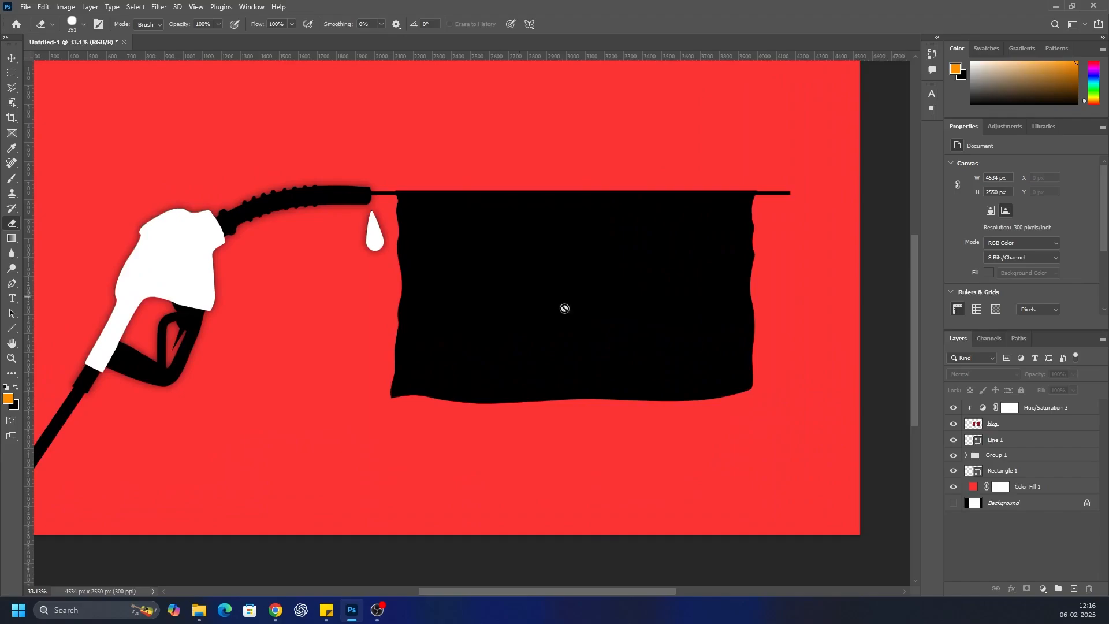
# Add a new layer above Hue/Saturation 3, draw a paragraph text box across the black flag, and clear its placeholder text
pyautogui.click(1043, 407)
pyautogui.click(1074, 589)
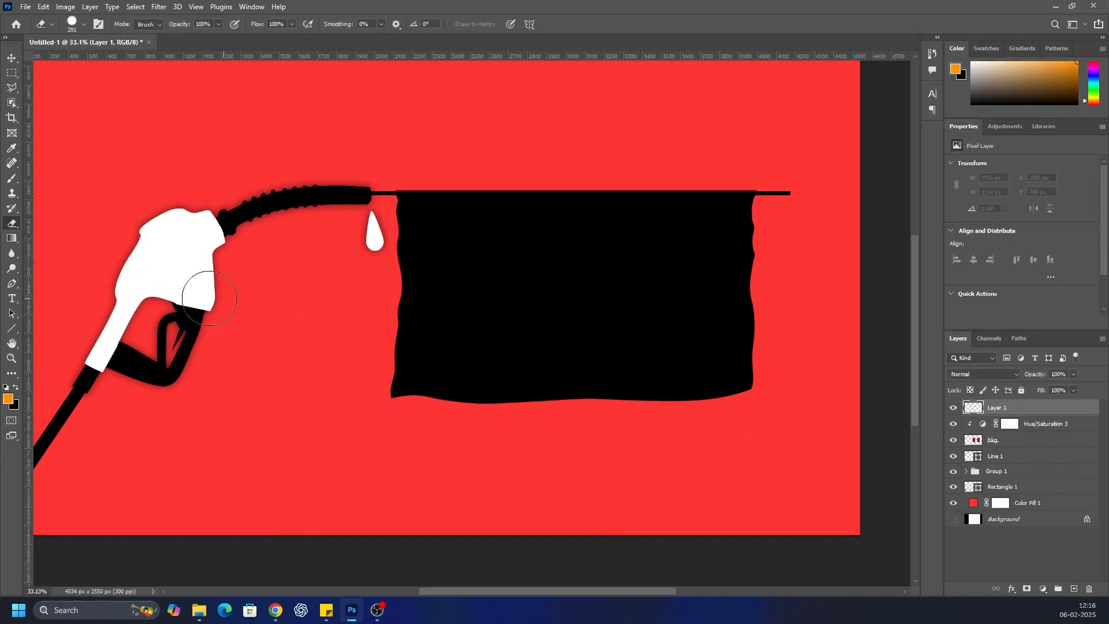
pyautogui.moveTo(12, 298); pyautogui.dragTo(39, 294)
pyautogui.moveTo(431, 221); pyautogui.dragTo(728, 380)
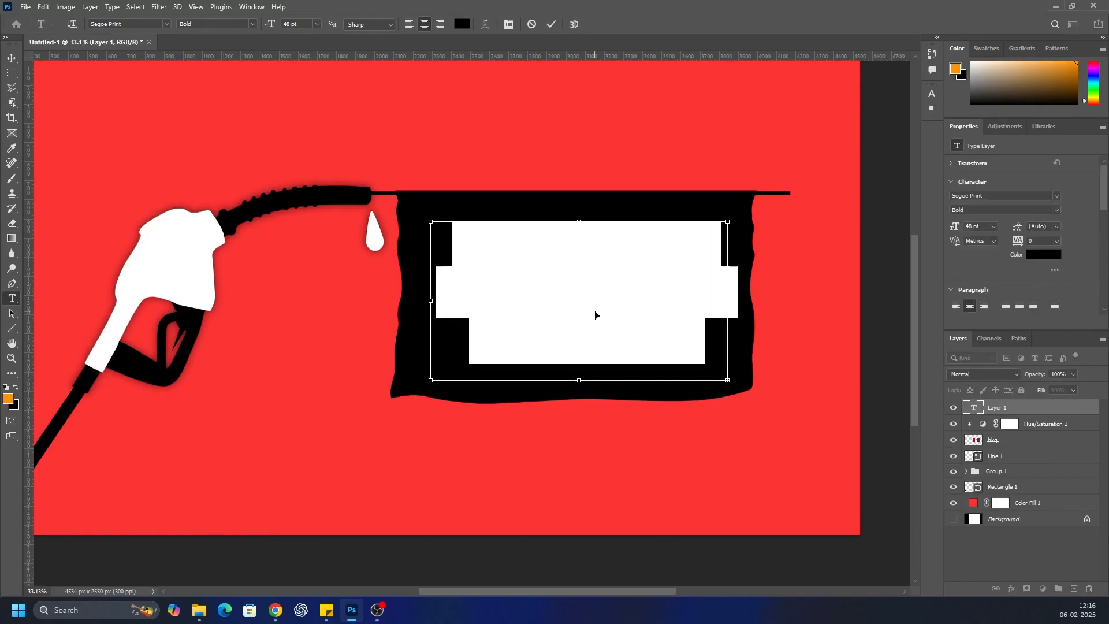
pyautogui.press('BackSpace')
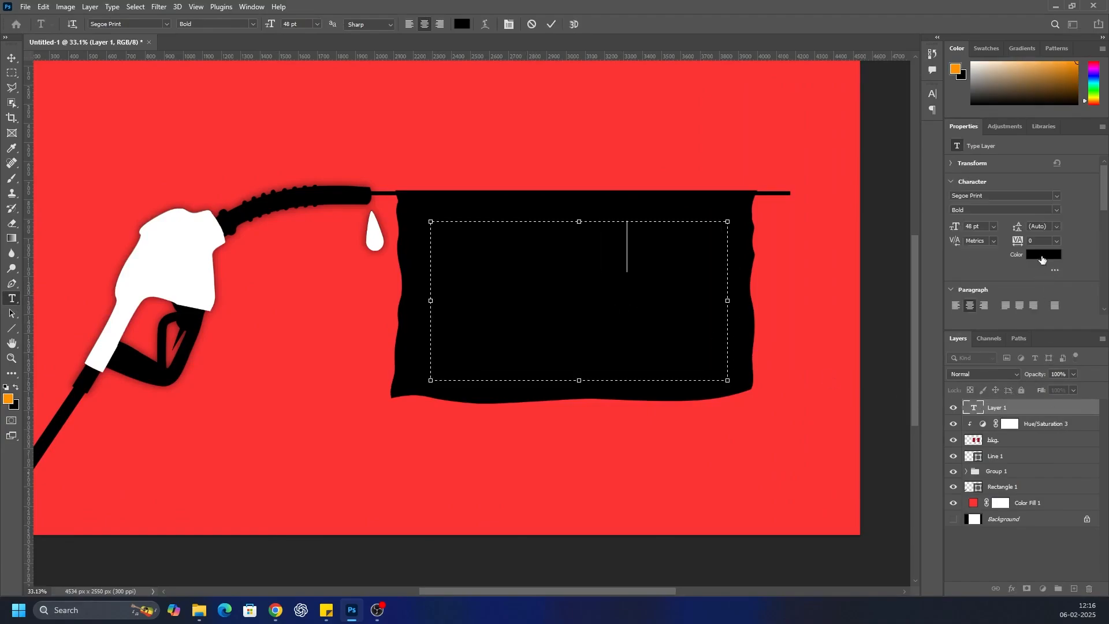
# Enter the word WAR in the text box on the flag and set the text color to white
pyautogui.click(1042, 255)
pyautogui.click(583, 134)
pyautogui.click(977, 536)
pyautogui.doubleClick(974, 408)
pyautogui.click(1038, 254)
pyautogui.click(582, 133)
pyautogui.press('Return')
pyautogui.click(957, 539)
# Change the font of the WAR text to Impact
pyautogui.doubleClick(975, 409)
pyautogui.click(1056, 197)
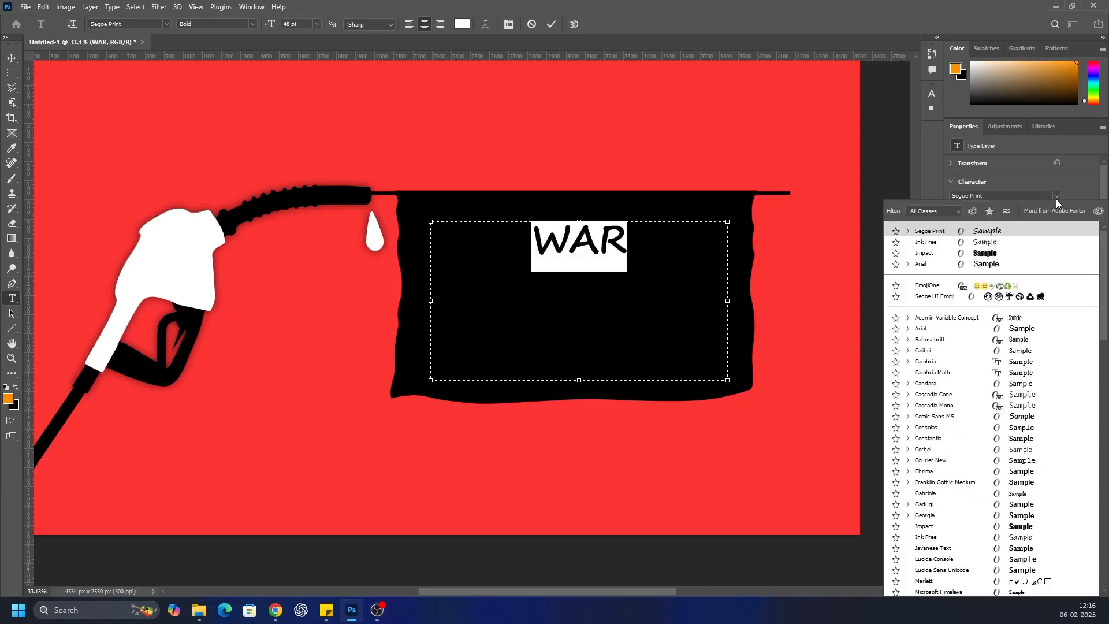
pyautogui.click(1009, 254)
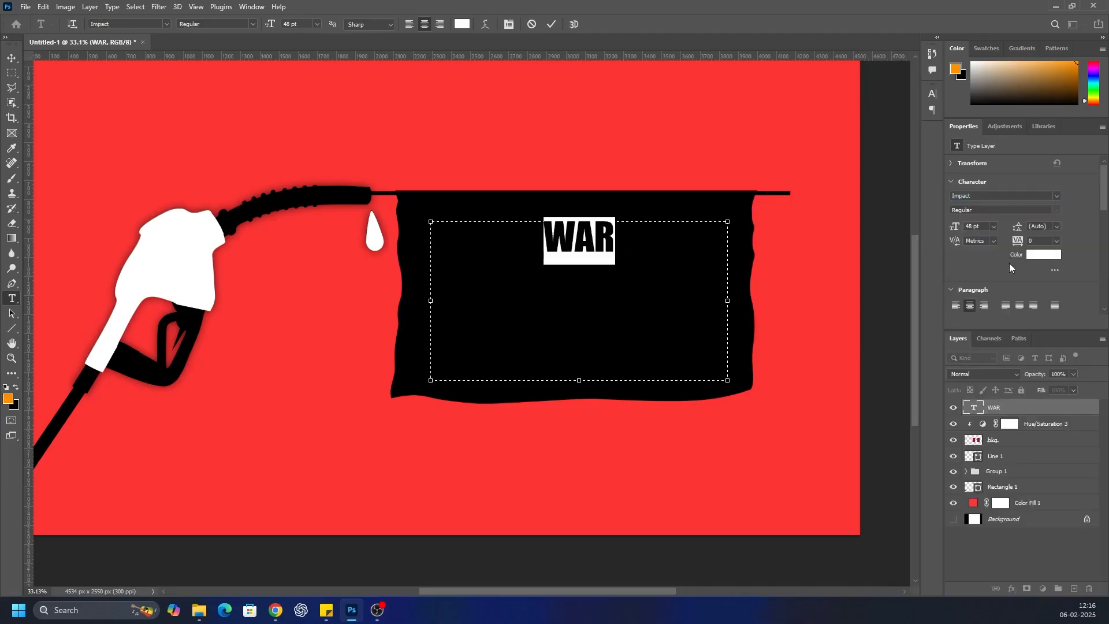
pyautogui.click(991, 553)
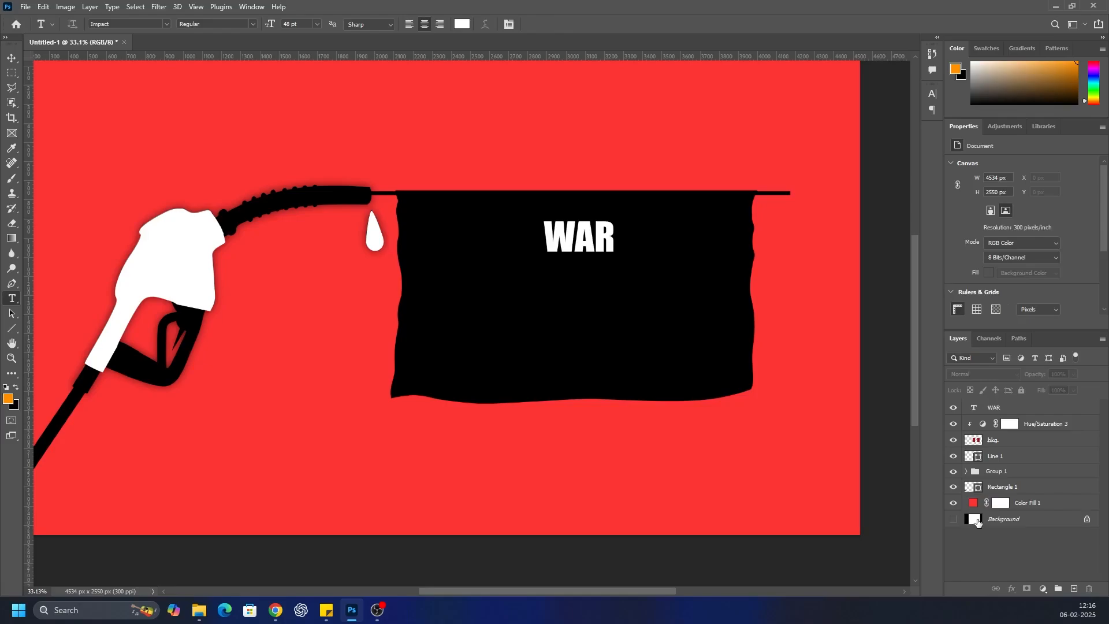
# Scale the WAR text box to about 469% and position the word so it fills the black flag
pyautogui.click(1022, 408)
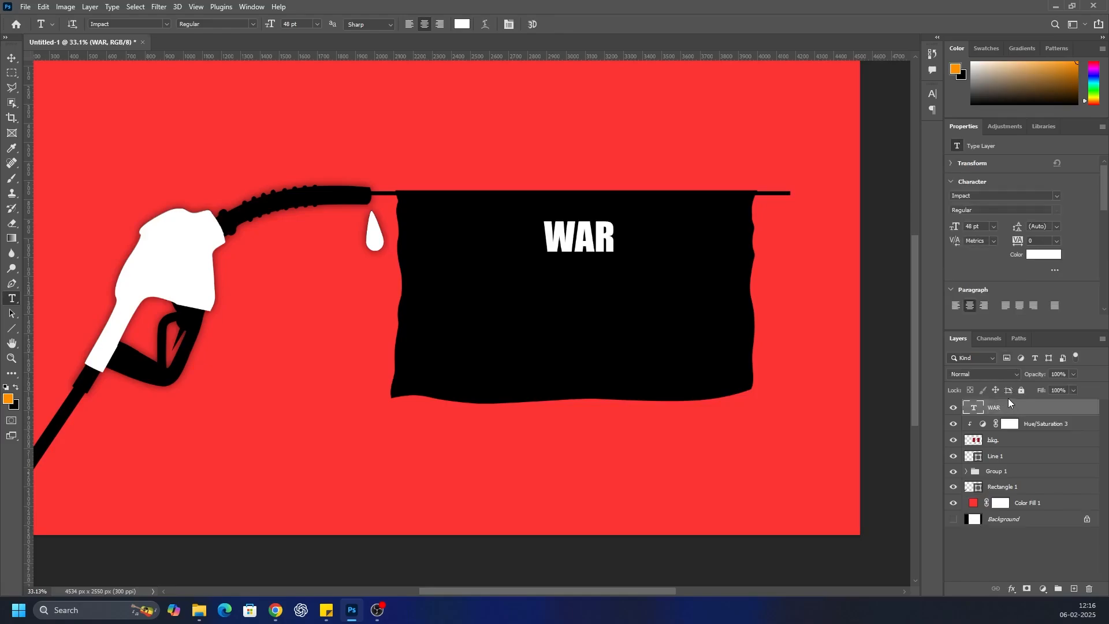
pyautogui.hotkey('ctrl', 't')
pyautogui.moveTo(730, 383); pyautogui.dragTo(909, 477)
pyautogui.moveTo(428, 345); pyautogui.dragTo(92, 358)
pyautogui.moveTo(607, 239); pyautogui.dragTo(678, 357)
pyautogui.moveTo(573, 244); pyautogui.dragTo(575, 118)
pyautogui.scroll(-3, 574, 364)
pyautogui.moveTo(566, 494); pyautogui.dragTo(565, 514)
pyautogui.moveTo(596, 299); pyautogui.dragTo(590, 350)
pyautogui.moveTo(561, 209); pyautogui.dragTo(566, 93)
pyautogui.moveTo(571, 276); pyautogui.dragTo(577, 377)
pyautogui.moveTo(566, 193); pyautogui.dragTo(566, 200)
pyautogui.moveTo(566, 223); pyautogui.dragTo(568, 218)
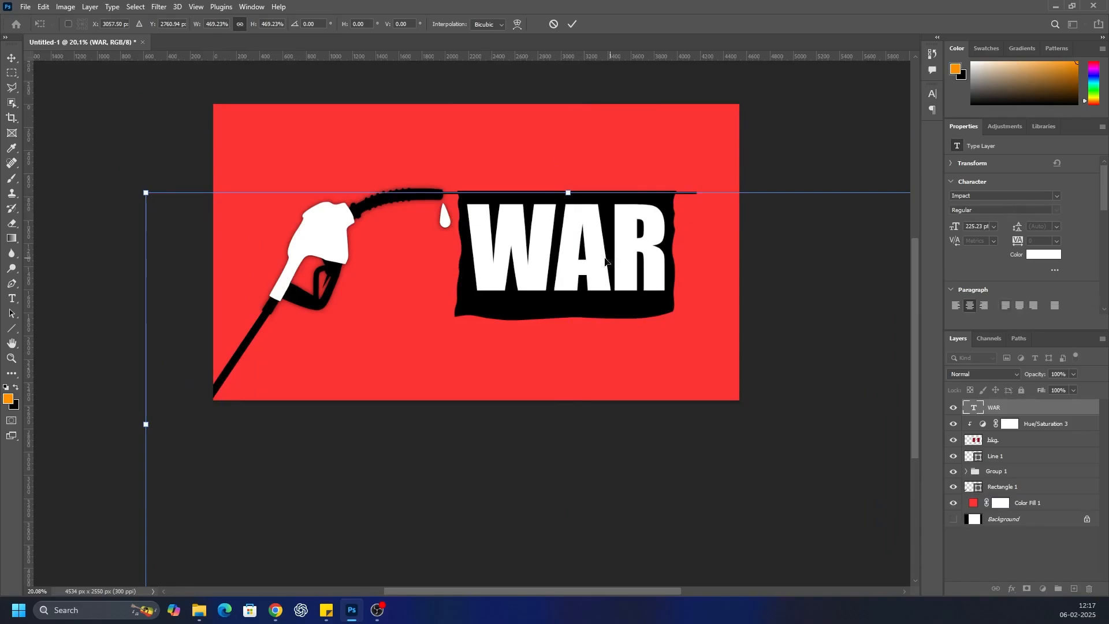
pyautogui.press('Return')
# Preview alternative fonts on the WAR text and keep it in Impact
pyautogui.doubleClick(543, 257)
pyautogui.click(1058, 197)
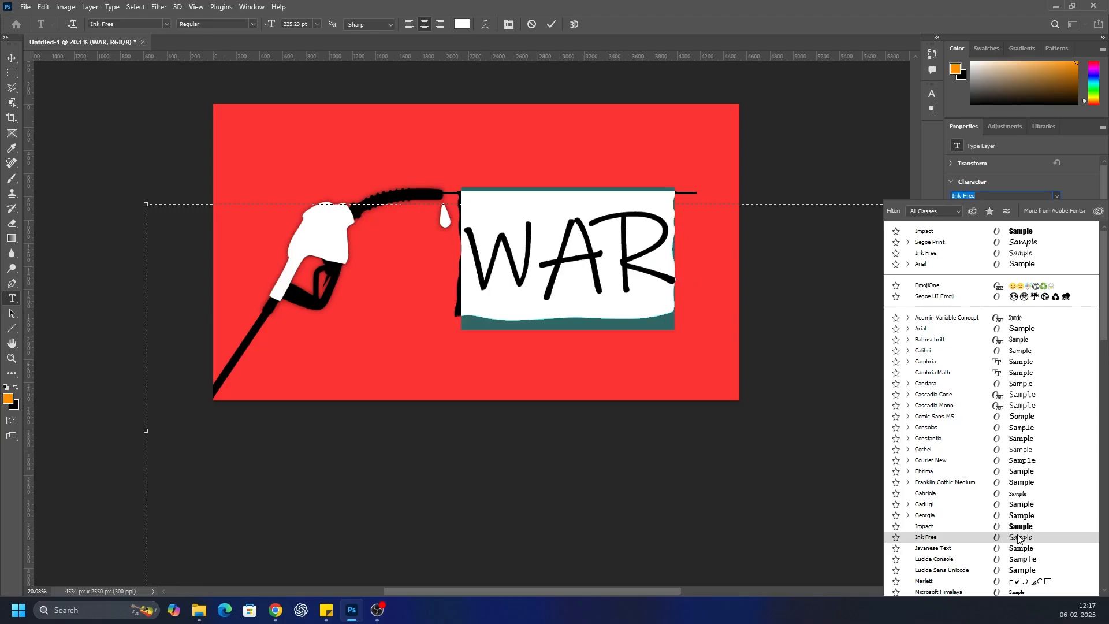
pyautogui.scroll(-6, 1018, 542)
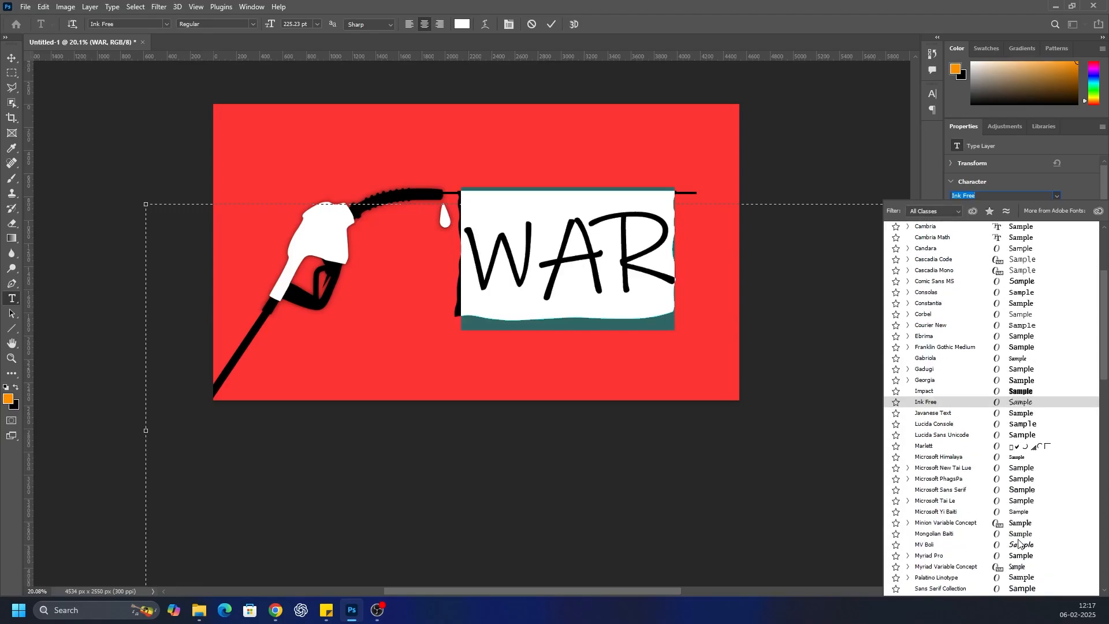
pyautogui.scroll(-9, 1019, 542)
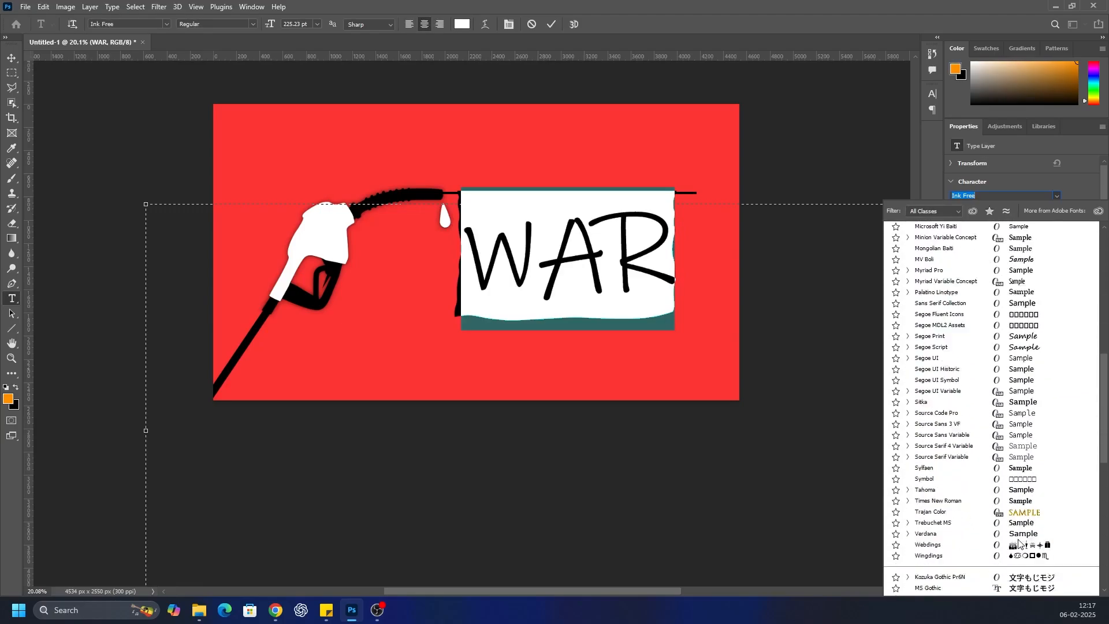
pyautogui.scroll(-7, 1018, 542)
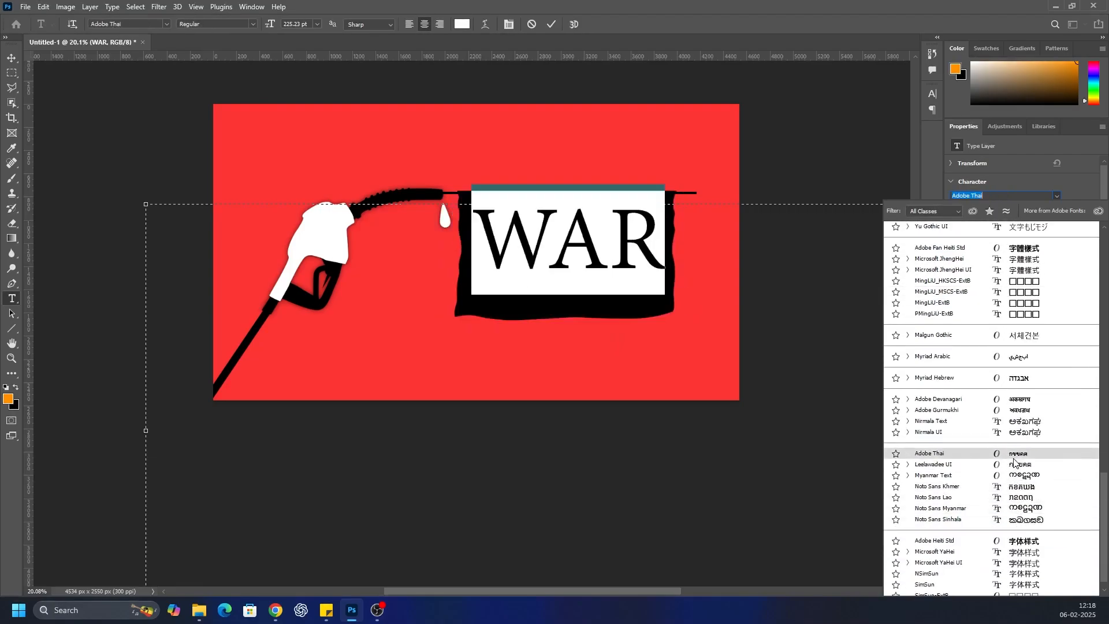
pyautogui.scroll(-3, 1016, 498)
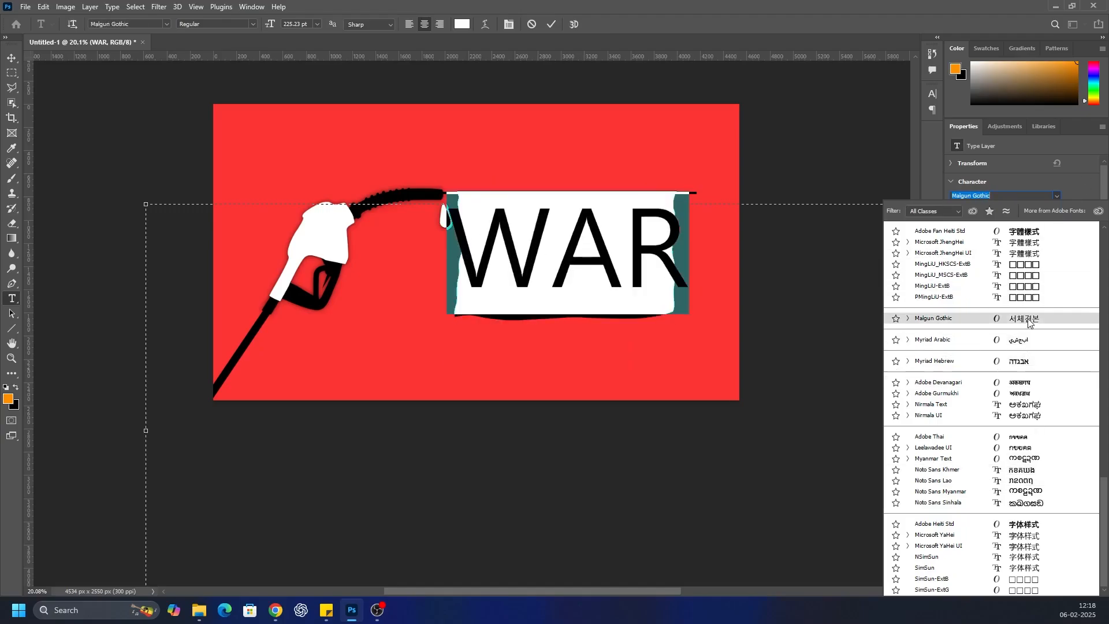
pyautogui.scroll(6, 1019, 299)
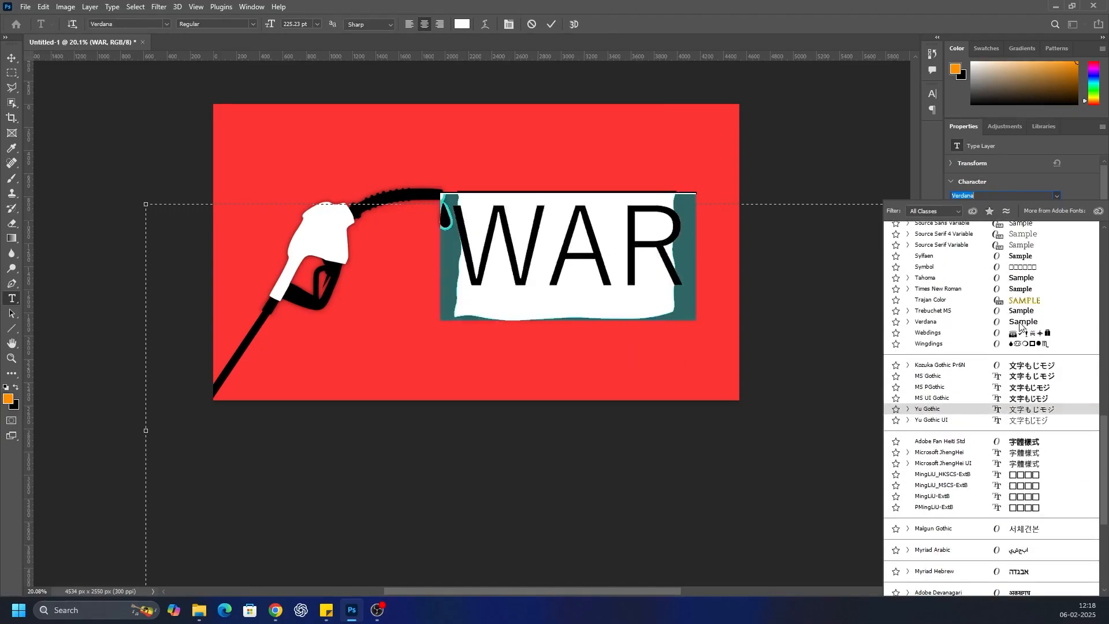
pyautogui.scroll(8, 1025, 318)
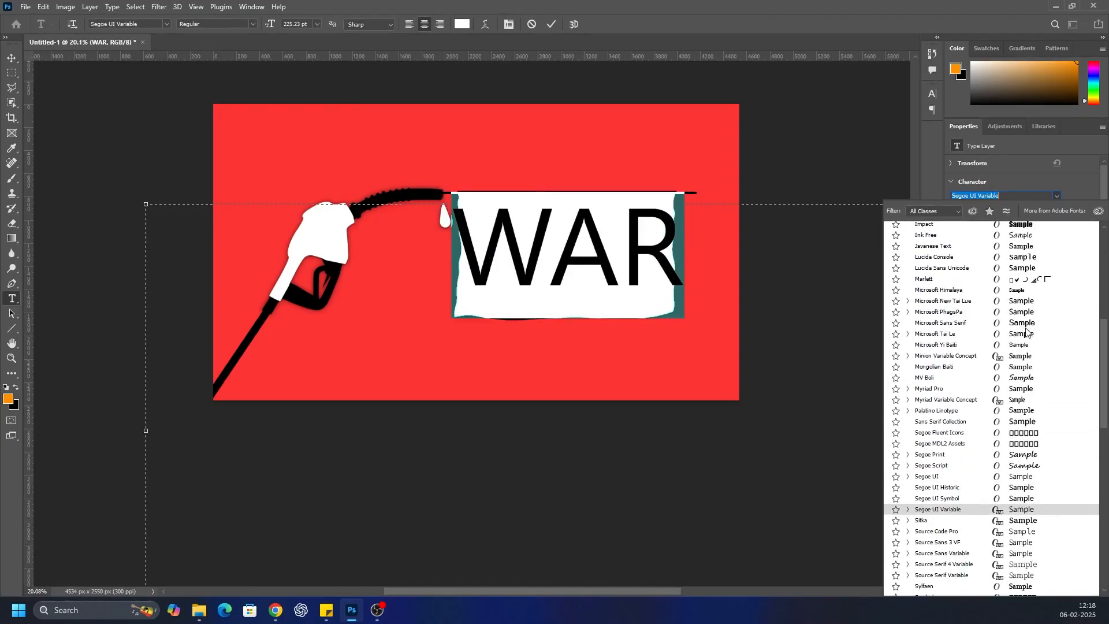
pyautogui.click(1026, 317)
pyautogui.click(813, 445)
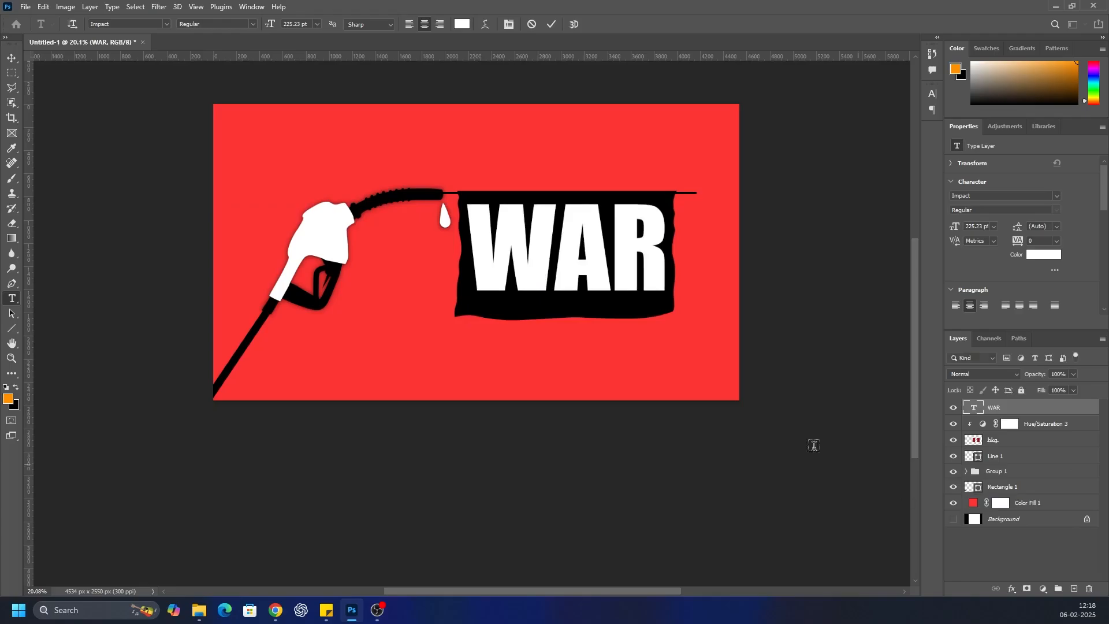
pyautogui.scroll(-2, 613, 277)
pyautogui.scroll(10, 393, 234)
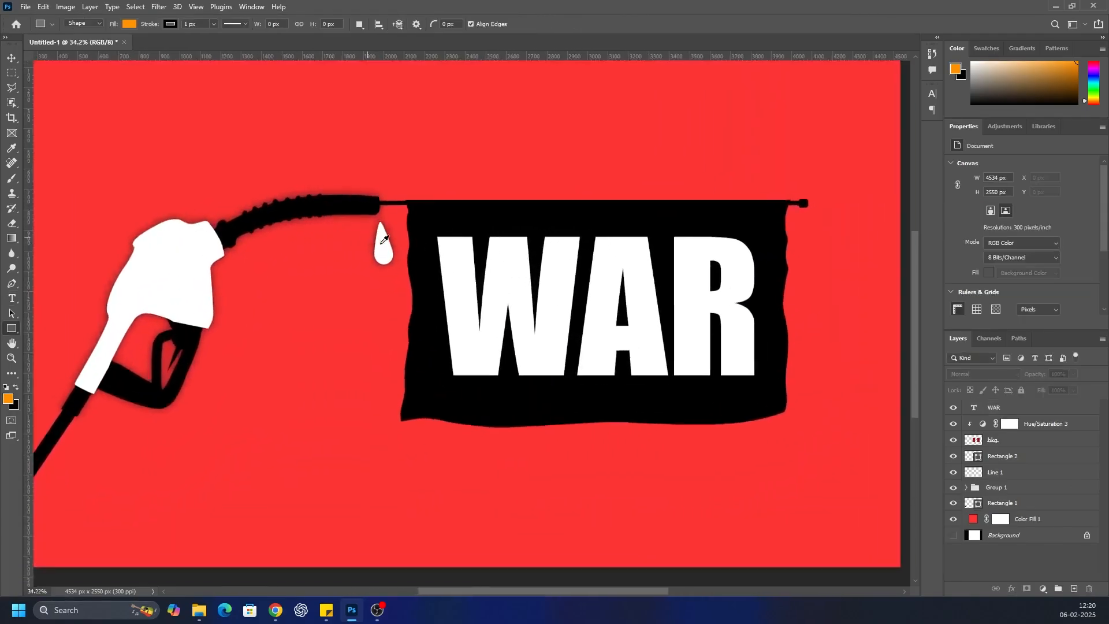
pyautogui.scroll(-8, 393, 234)
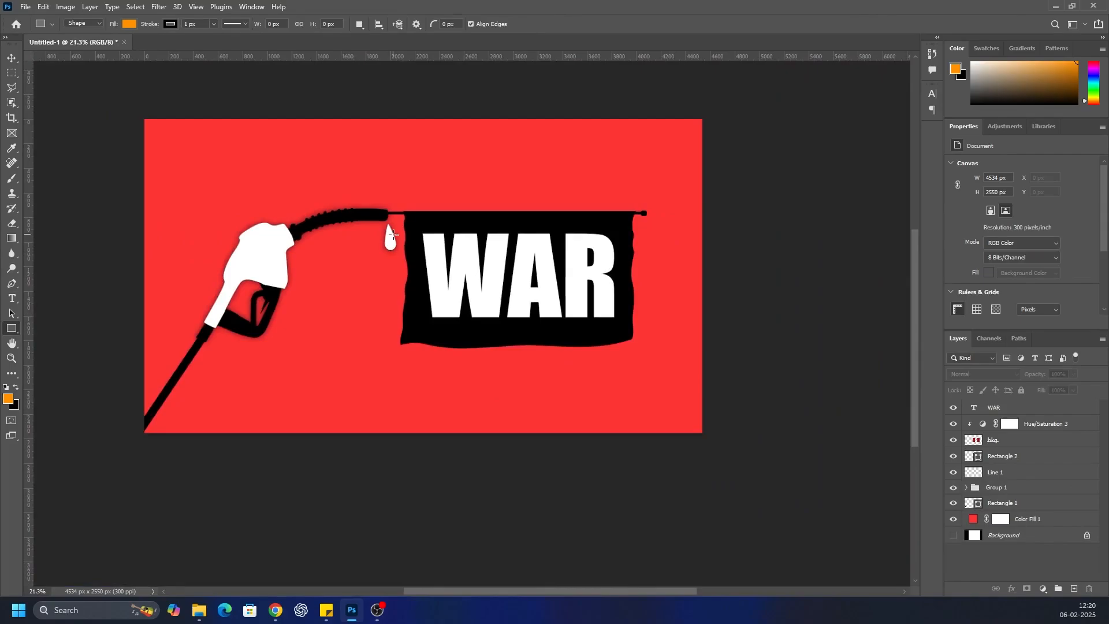
pyautogui.click(1067, 523)
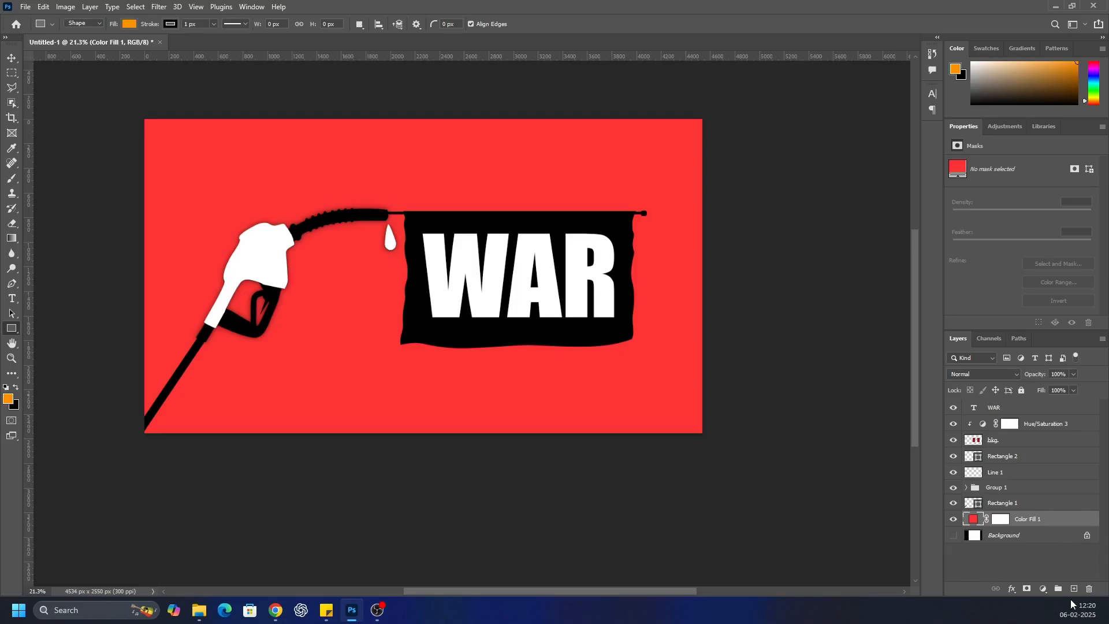
pyautogui.click(159, 7)
pyautogui.moveTo(183, 156)
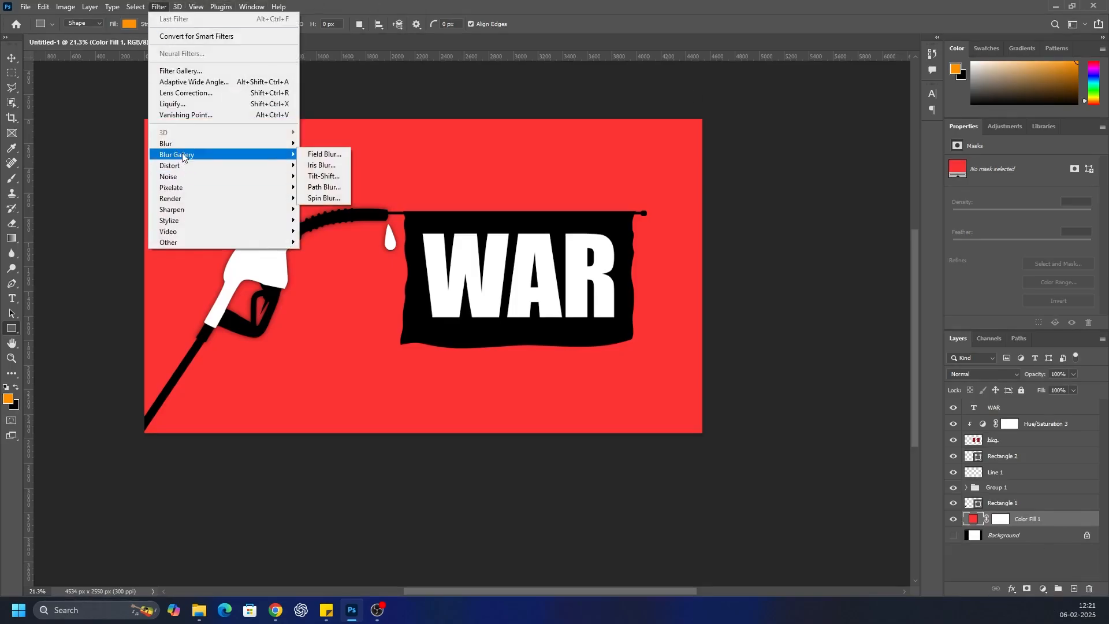
pyautogui.click(997, 560)
# Add a drop shadow to the white nozzle layer in Group 1, with its angle at about -45° so it falls up and to the left
pyautogui.click(954, 489)
pyautogui.click(954, 489)
pyautogui.click(966, 488)
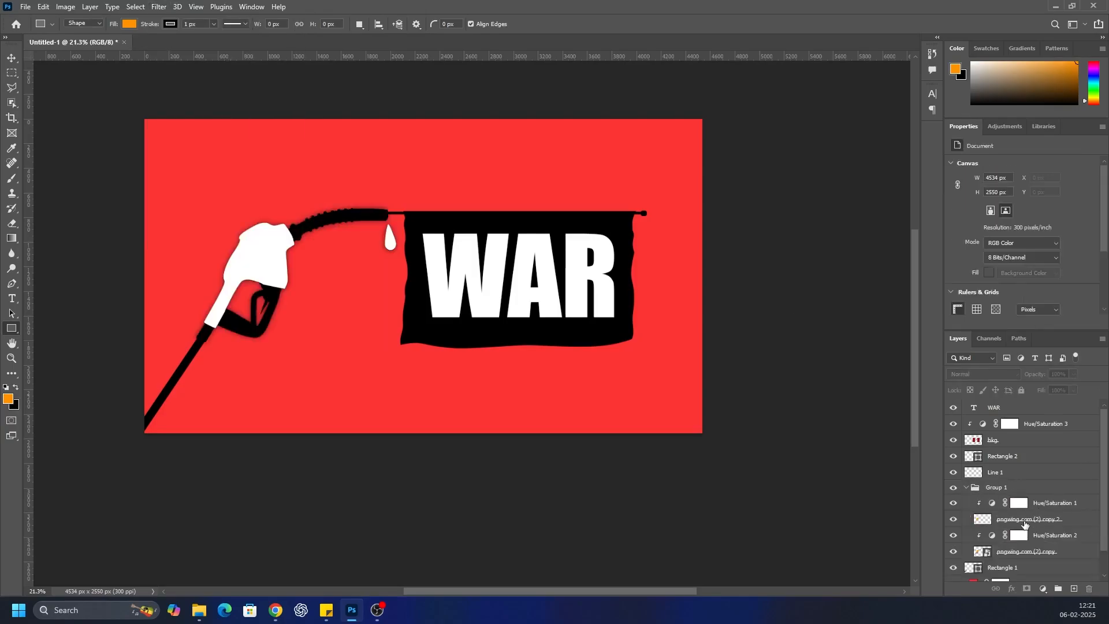
pyautogui.click(1052, 518)
pyautogui.doubleClick(1078, 522)
pyautogui.click(249, 532)
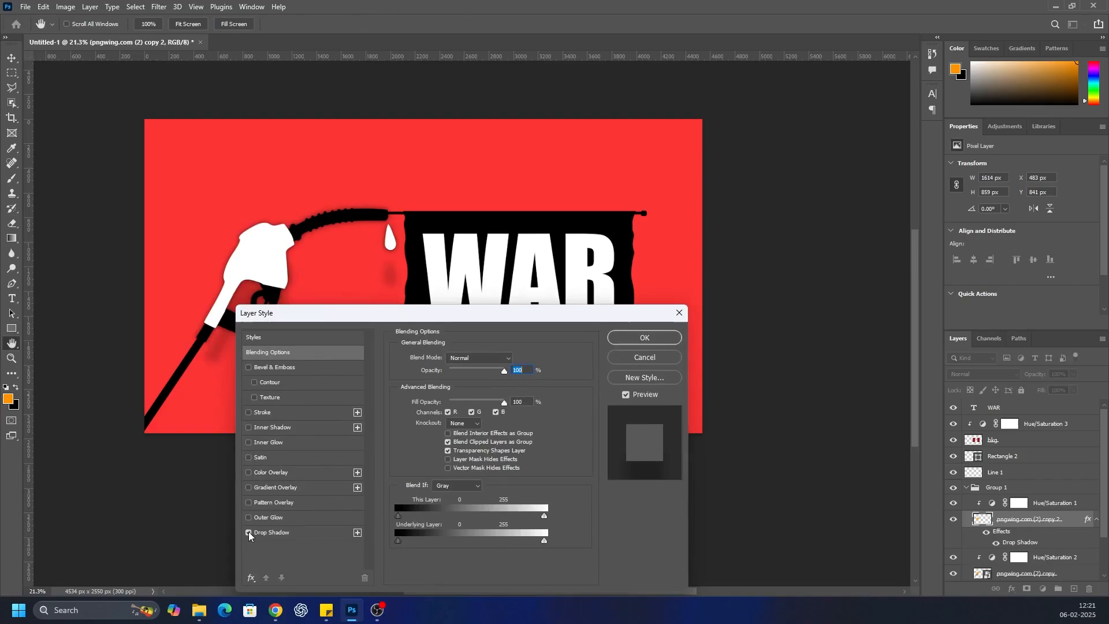
pyautogui.click(297, 537)
pyautogui.click(452, 397)
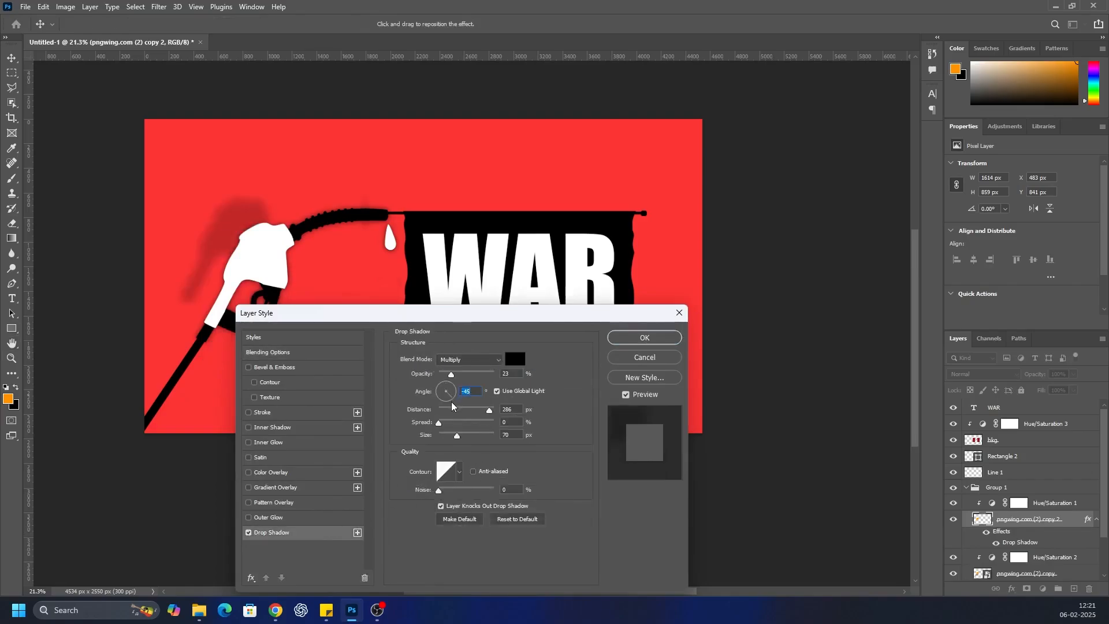
pyautogui.moveTo(452, 406); pyautogui.dragTo(455, 404)
pyautogui.click(645, 339)
# Add a matching drop shadow to the black nozzle layer beneath Hue/Saturation 2 in Group 1
pyautogui.scroll(-3, 1034, 509)
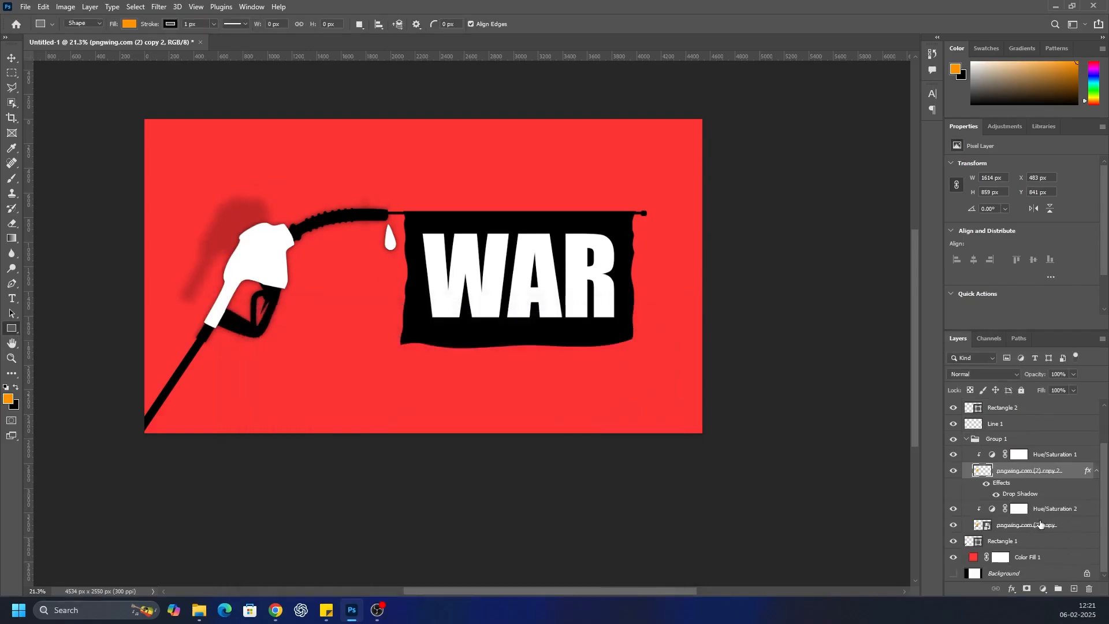
pyautogui.click(1060, 526)
pyautogui.doubleClick(1059, 526)
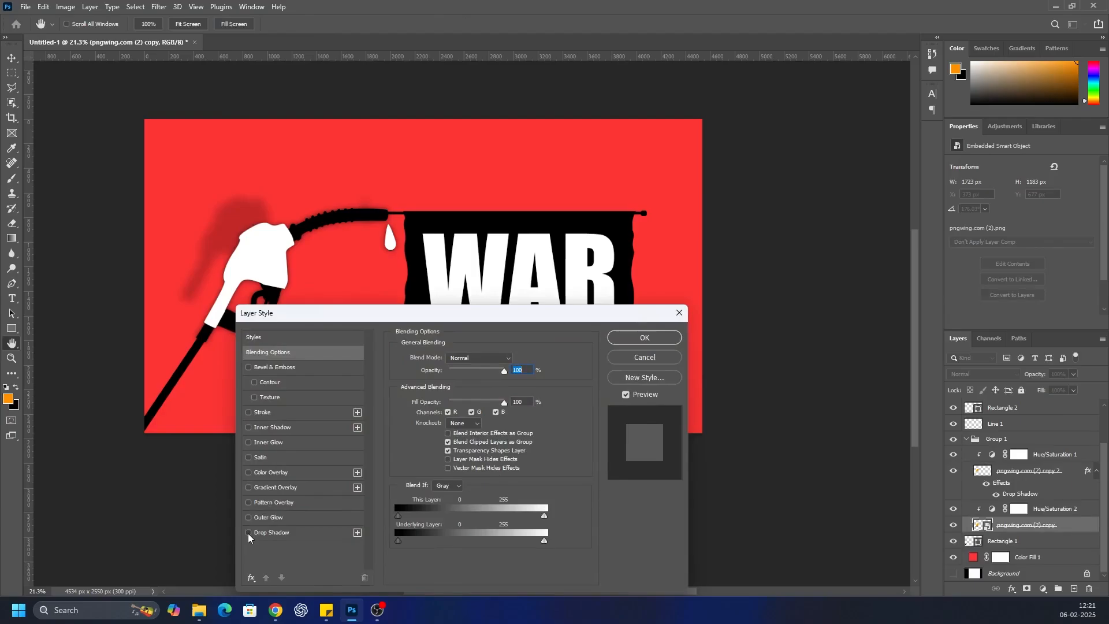
pyautogui.click(249, 533)
pyautogui.click(673, 340)
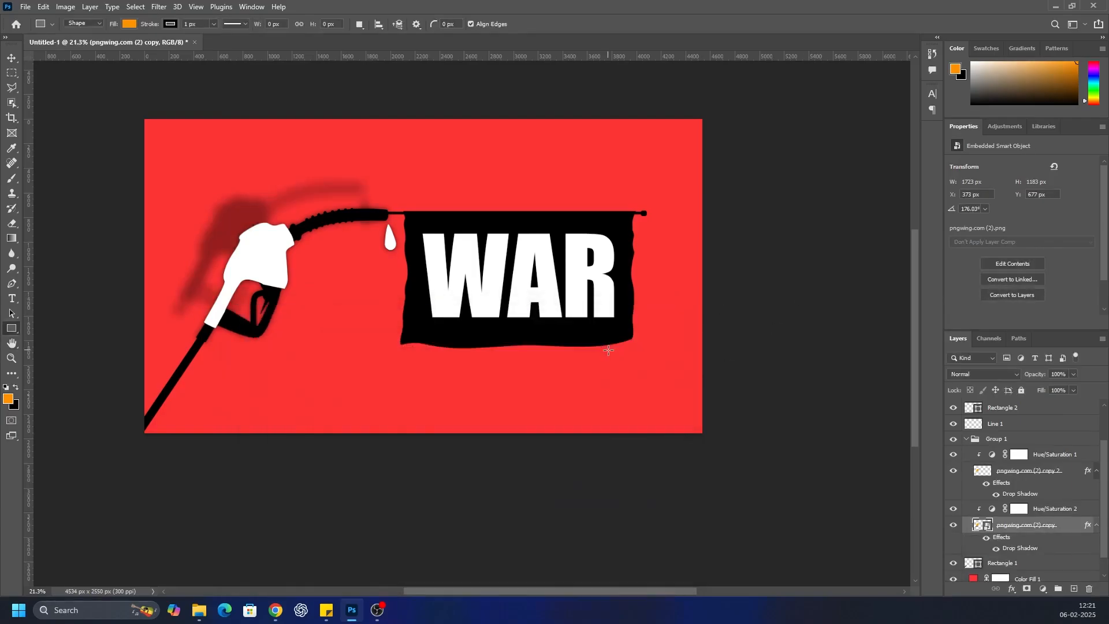
# Add a drop shadow to the Rectangle 1 hose layer
pyautogui.click(953, 408)
pyautogui.click(953, 409)
pyautogui.doubleClick(1025, 565)
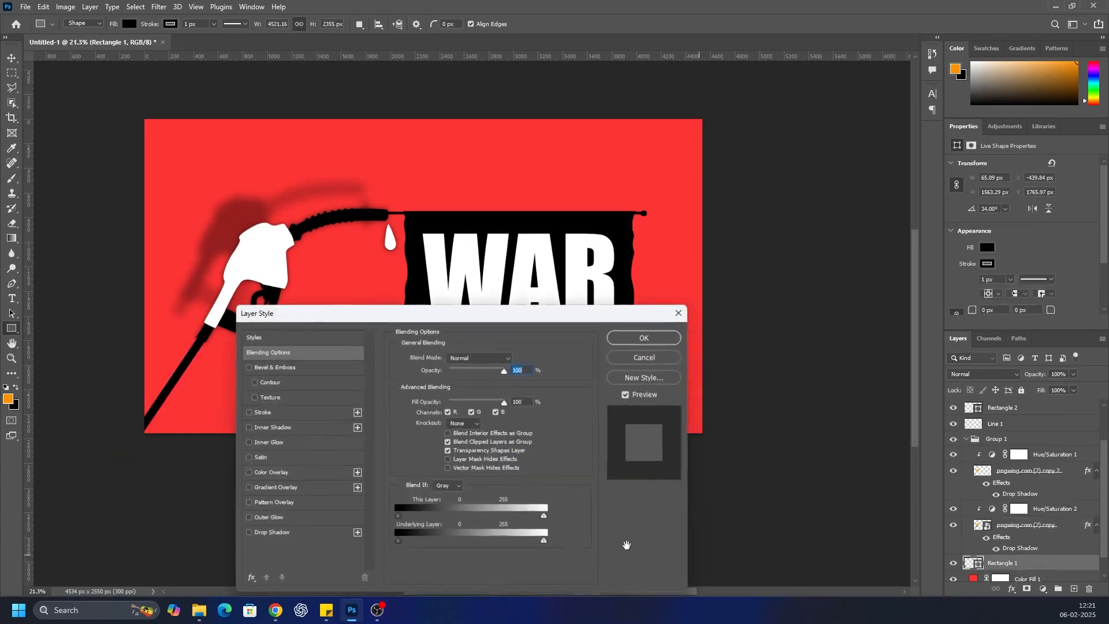
pyautogui.click(249, 532)
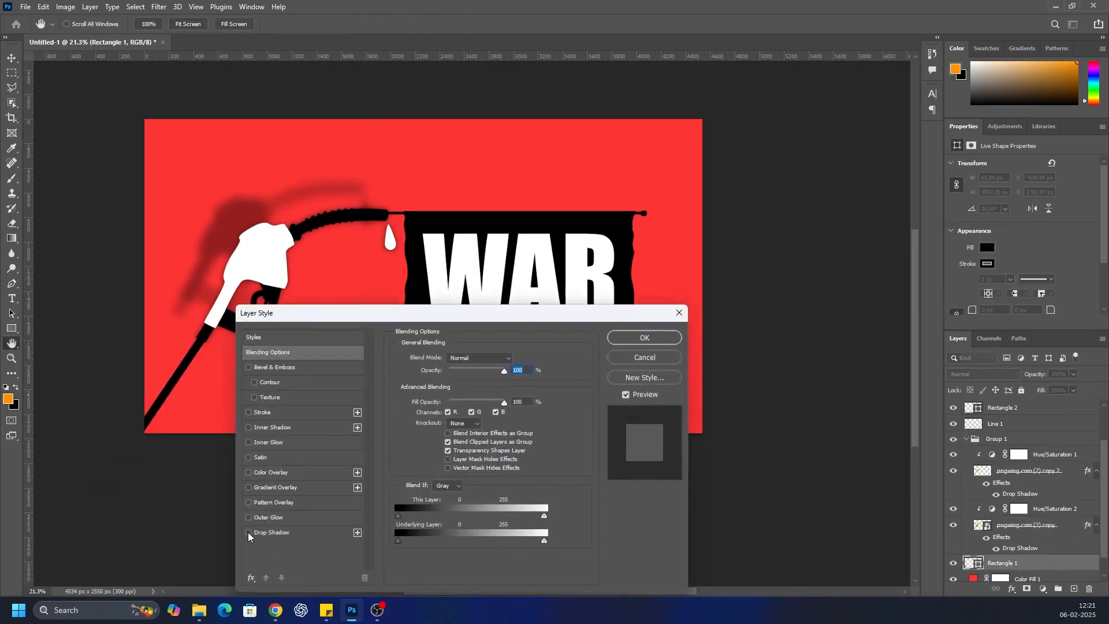
pyautogui.click(660, 338)
pyautogui.hotkey('alt', ']')
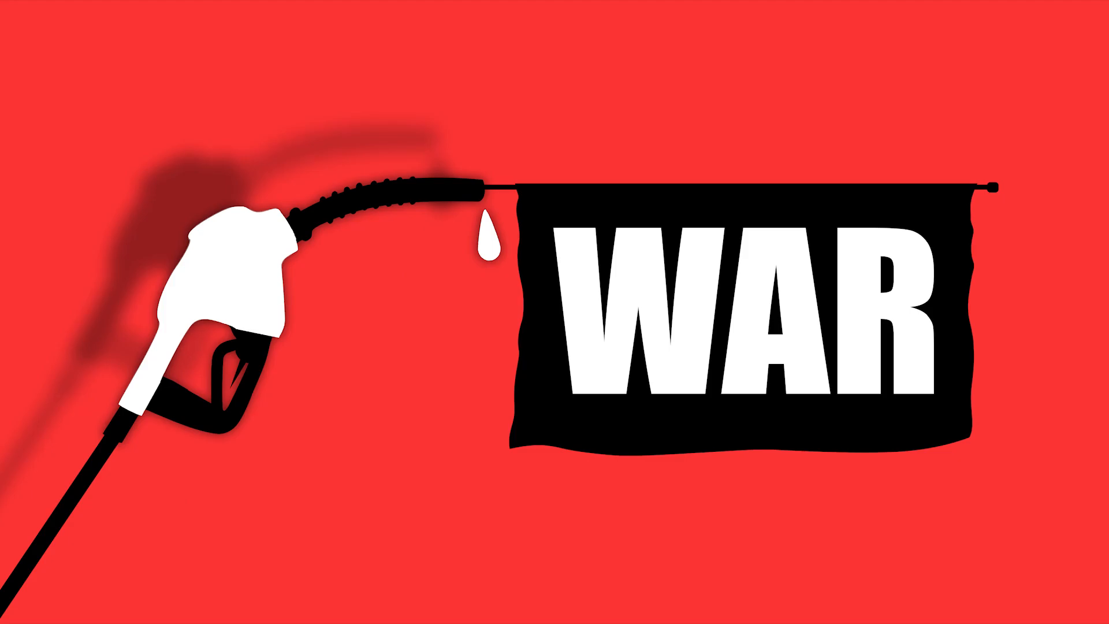